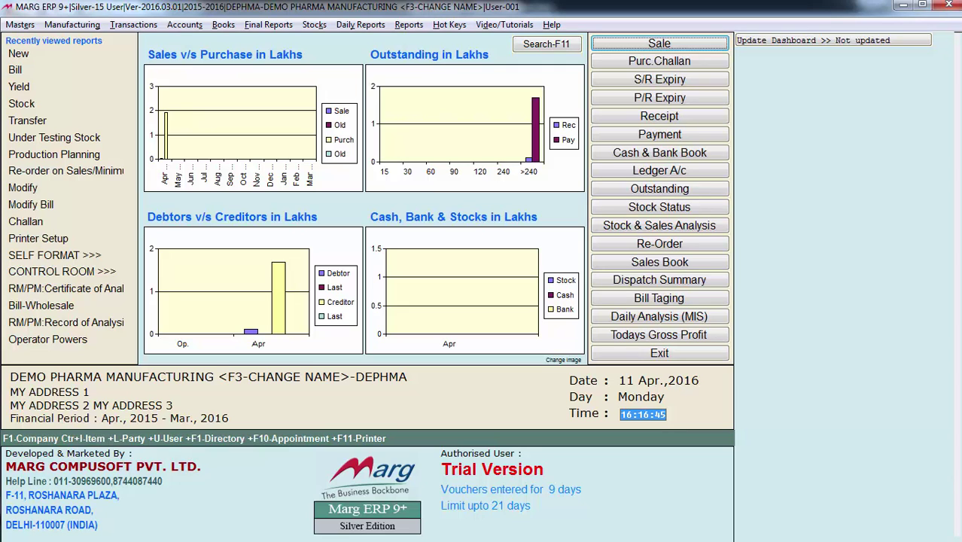
# Open the existing ledgers for modification from the ledger masters.
pyautogui.hotkey('alt', 'm')
pyautogui.press('Down')
pyautogui.press('Up')
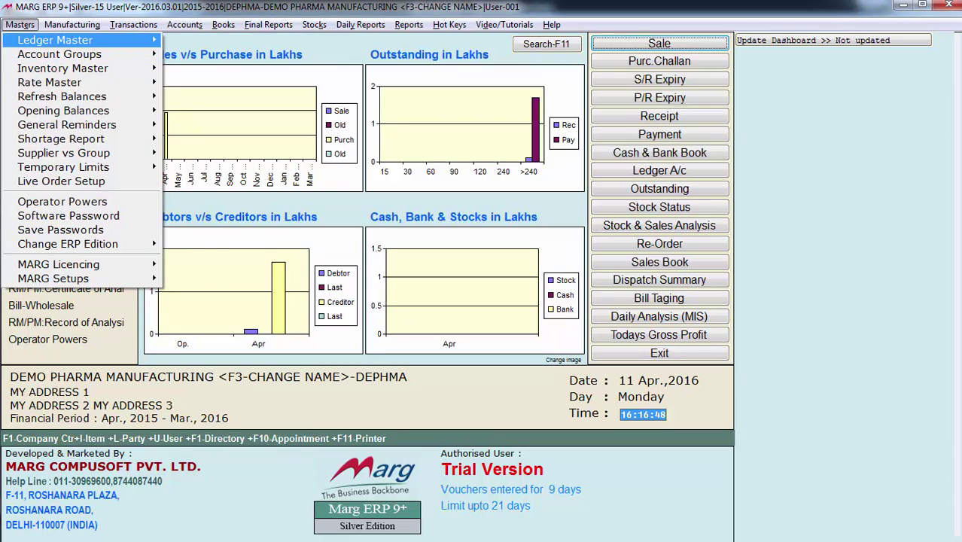
pyautogui.press('Right')
pyautogui.press('Down')
pyautogui.press('Return')
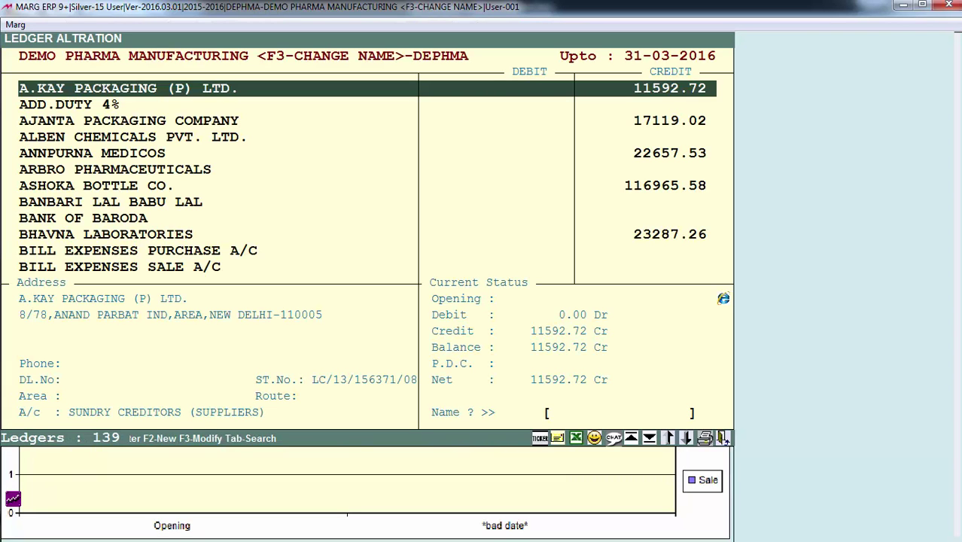
# Look through the ledger accounts, examining the address, account group and current status of the parties and tax ledgers.
pyautogui.press('Down')
pyautogui.press('Down')
pyautogui.press('Down')
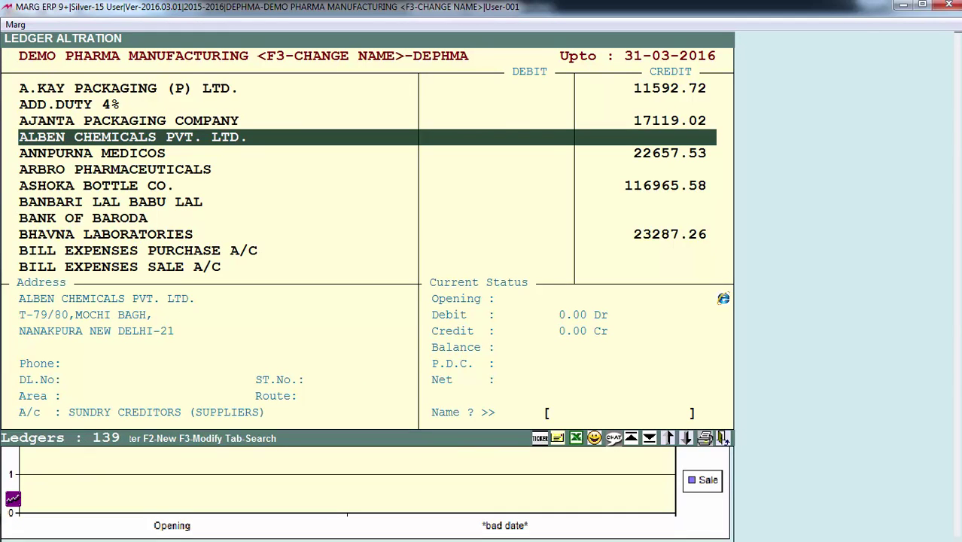
pyautogui.press('Down')
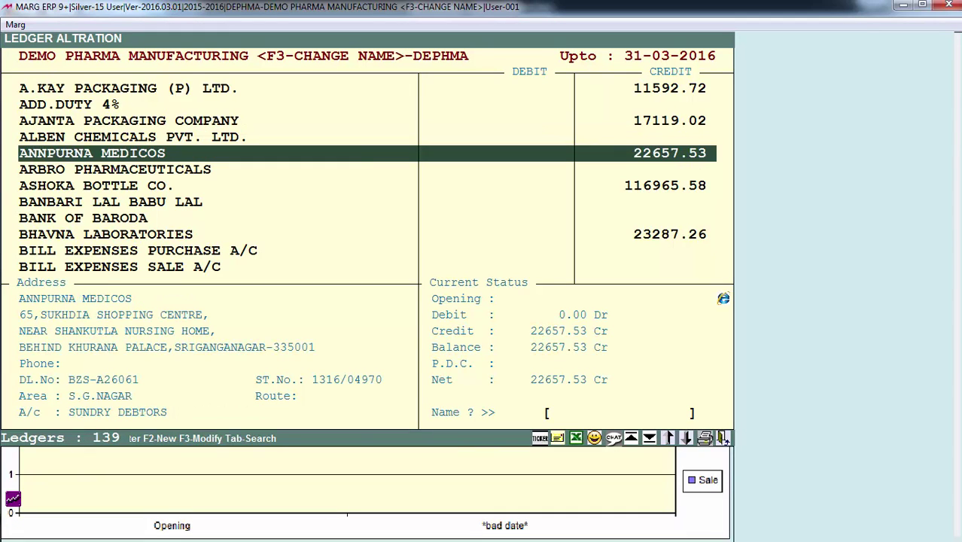
pyautogui.press('Down')
pyautogui.press('Down')
pyautogui.press('Down')
pyautogui.press('Down')
pyautogui.press('Down')
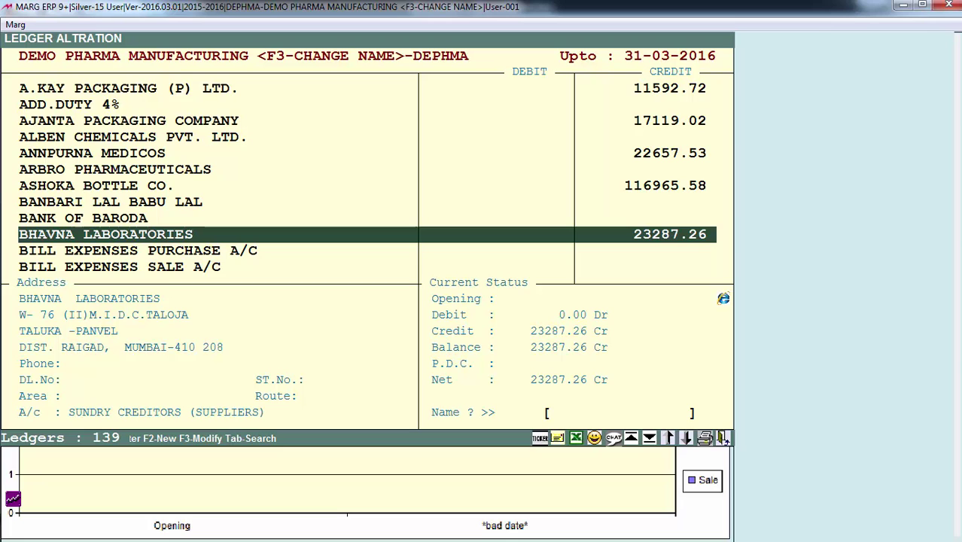
pyautogui.press('Down')
pyautogui.press('Down')
pyautogui.press('Down')
pyautogui.press('Down')
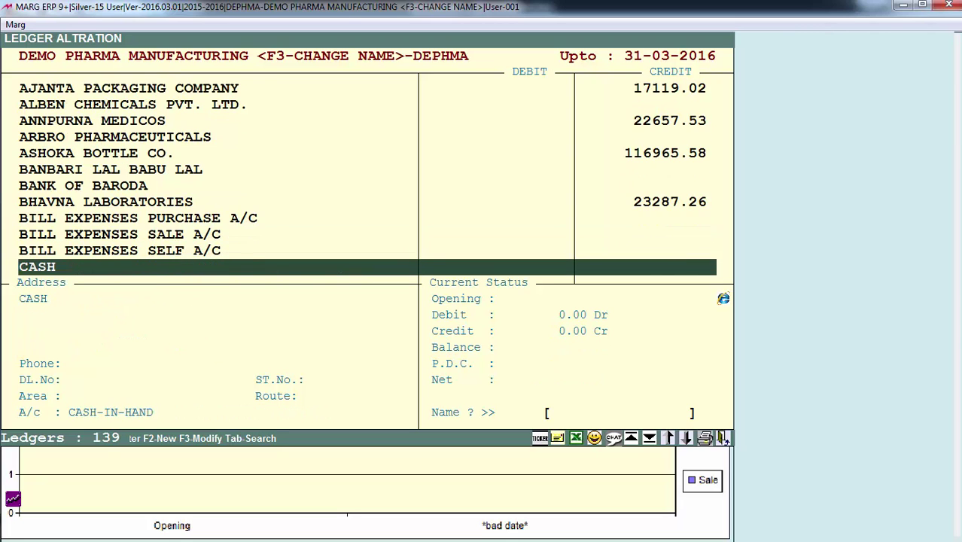
pyautogui.press('Down')
pyautogui.press('Down')
pyautogui.press('Down')
pyautogui.press('Down')
pyautogui.press('Down')
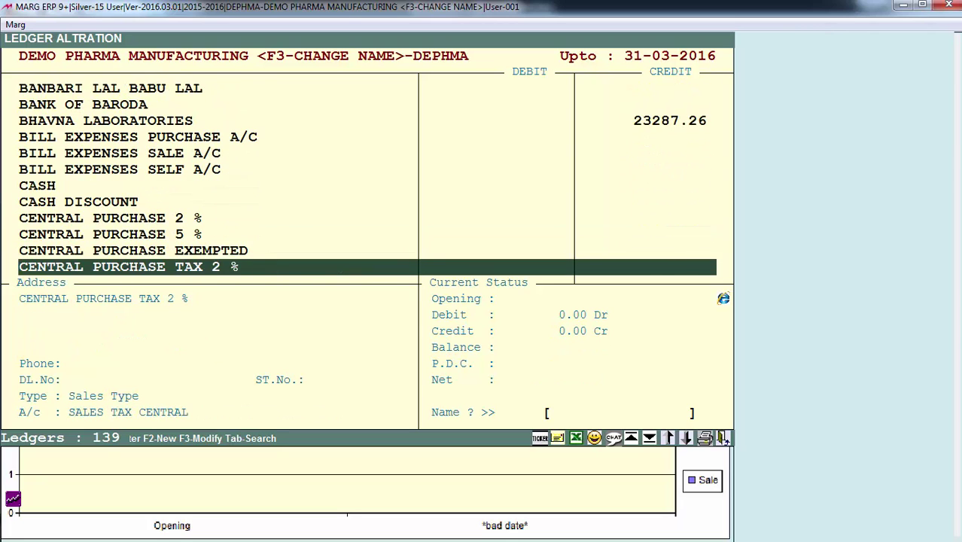
pyautogui.press('pagedown')
pyautogui.press('pagedown')
# Leave the ledger list and open the Item Master from the inventory masters.
pyautogui.press('Down')
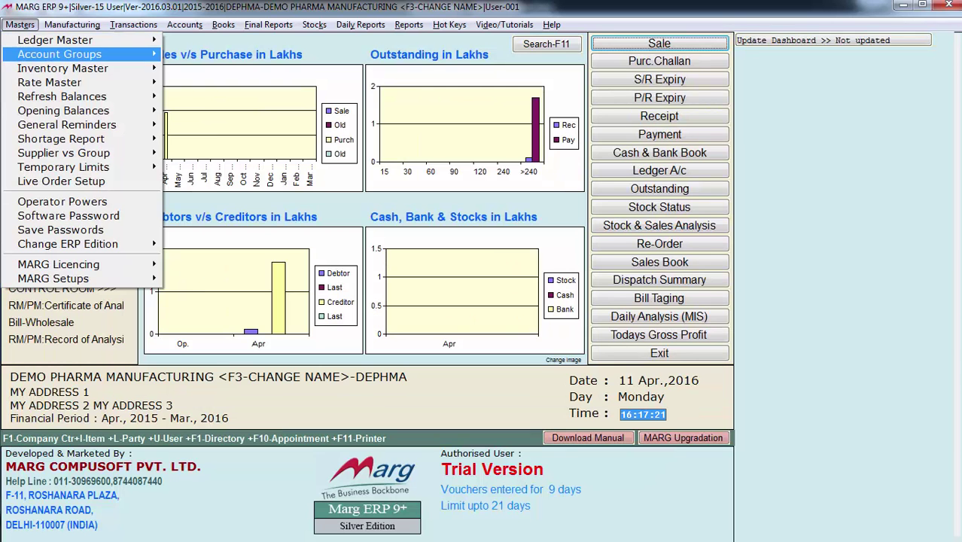
pyautogui.press('Down')
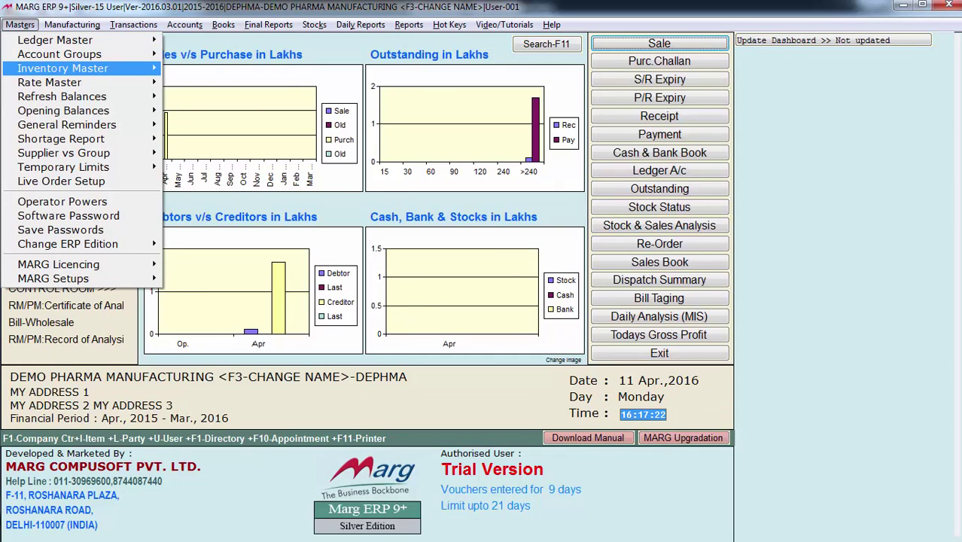
pyautogui.press('Right')
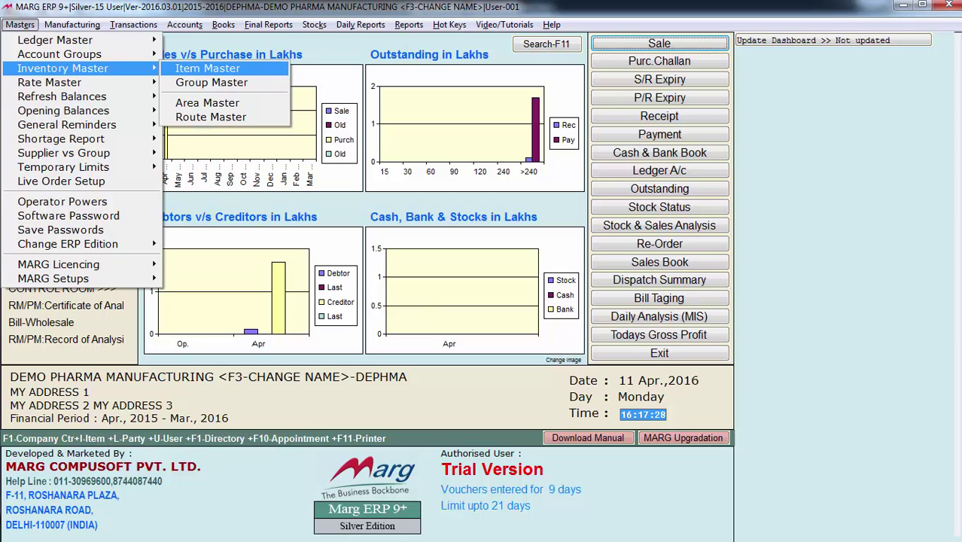
pyautogui.press('Return')
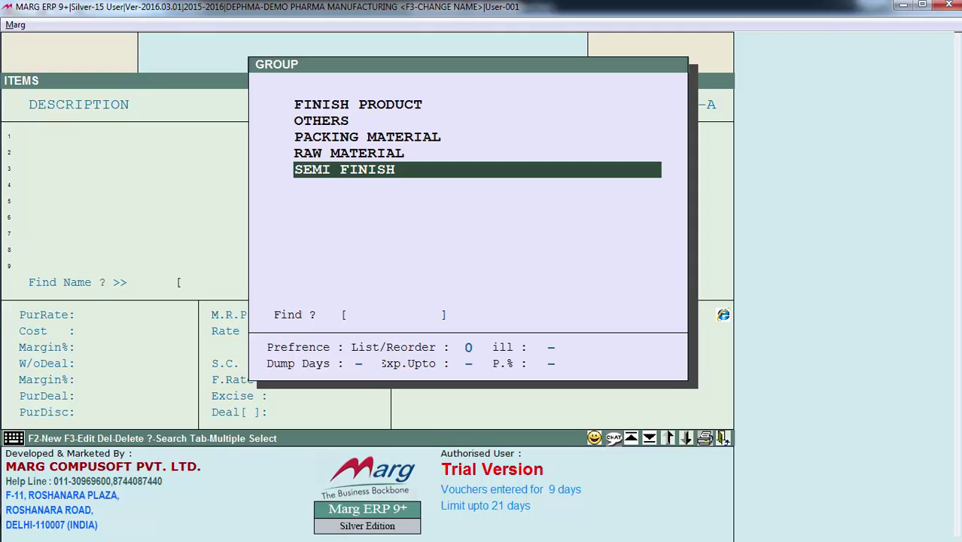
# Look over the available item groups and open the FINISH PRODUCT group.
pyautogui.press('Up')
pyautogui.press('Up')
pyautogui.press('Up')
pyautogui.press('Up')
pyautogui.press('Down')
pyautogui.press('Down')
pyautogui.press('Down')
pyautogui.press('Down')
pyautogui.press('Up')
pyautogui.press('Up')
pyautogui.press('Up')
pyautogui.press('Up')
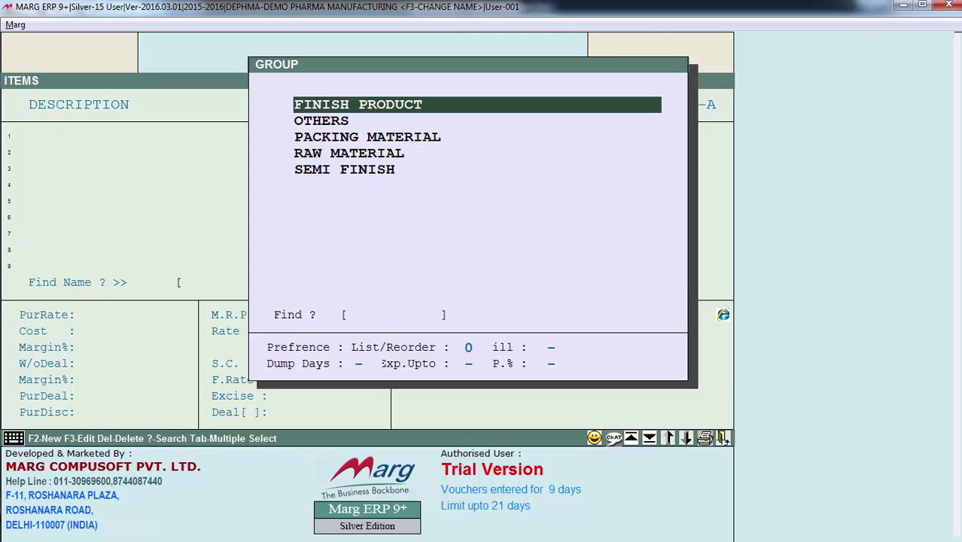
pyautogui.press('Return')
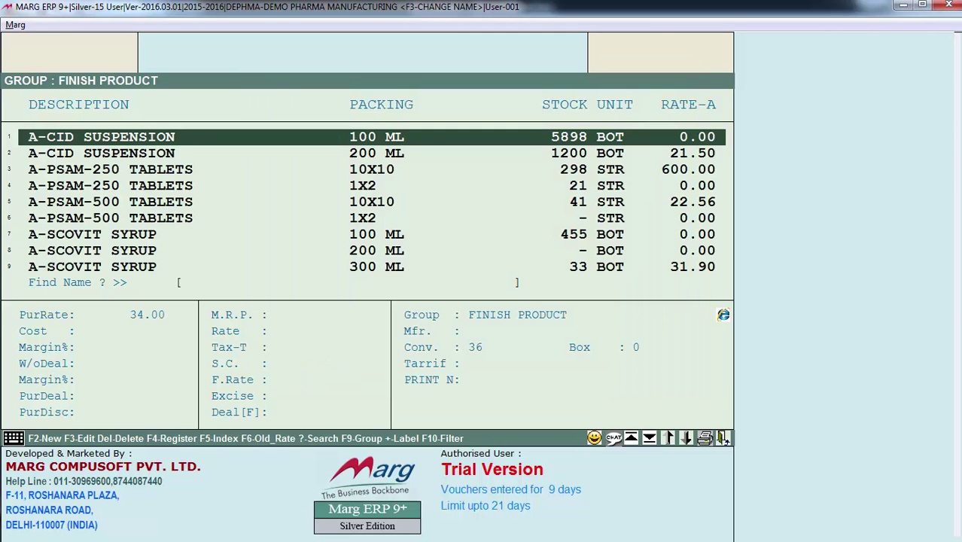
# Examine the finished products' packing, stock, unit and rate in the item list.
pyautogui.press('Down')
pyautogui.press('Down')
pyautogui.press('Down')
pyautogui.press('Down')
pyautogui.press('Down')
pyautogui.press('Down')
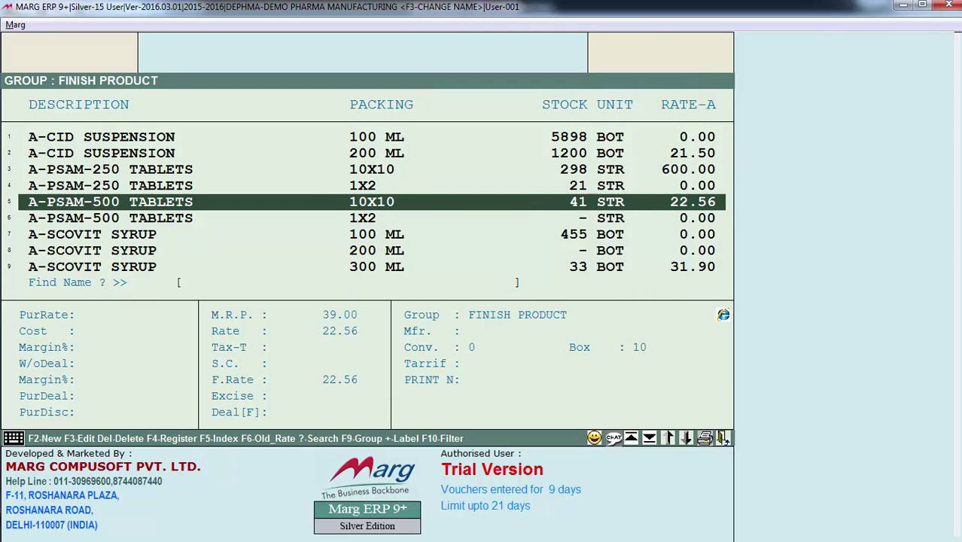
pyautogui.press('pagedown')
# Switch the item list to the PACKING MATERIAL group and look through its items.
pyautogui.press('Down')
pyautogui.press('Down')
pyautogui.press('Down')
pyautogui.press('Down')
pyautogui.press('Down')
pyautogui.press('Down')
pyautogui.press('Down')
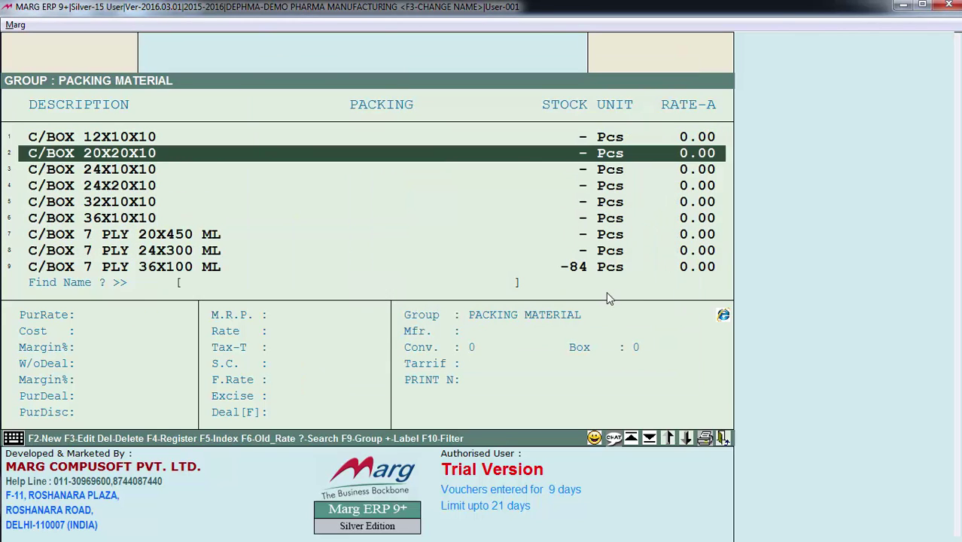
pyautogui.press('Down')
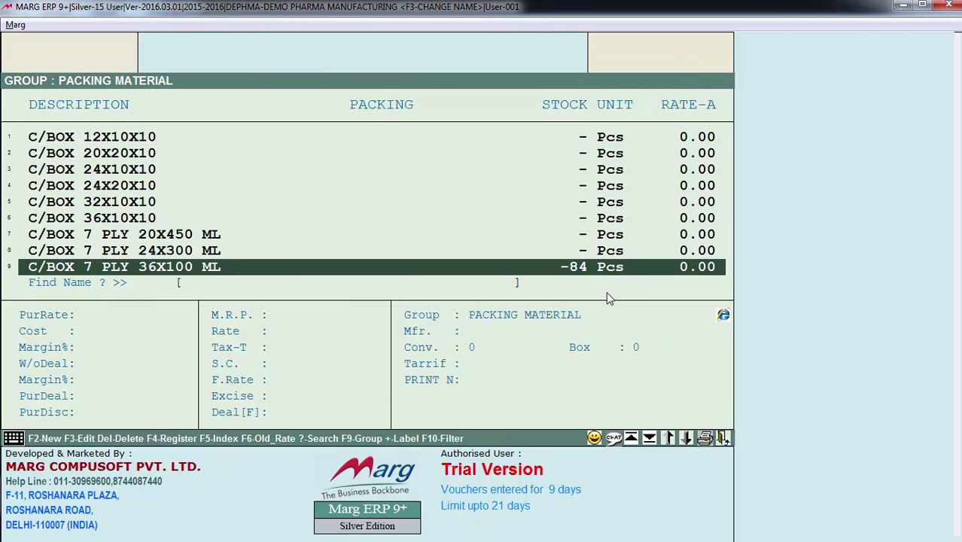
# Switch the item list to the RAW MATERIAL group and look through its ingredients.
pyautogui.press('F9')
pyautogui.press('Down')
pyautogui.press('Return')
pyautogui.press('Down')
pyautogui.press('Down')
pyautogui.press('Down')
pyautogui.press('Down')
pyautogui.press('Down')
pyautogui.press('Down')
pyautogui.press('Down')
pyautogui.press('Down')
pyautogui.press('Down')
pyautogui.press('Down')
pyautogui.press('Down')
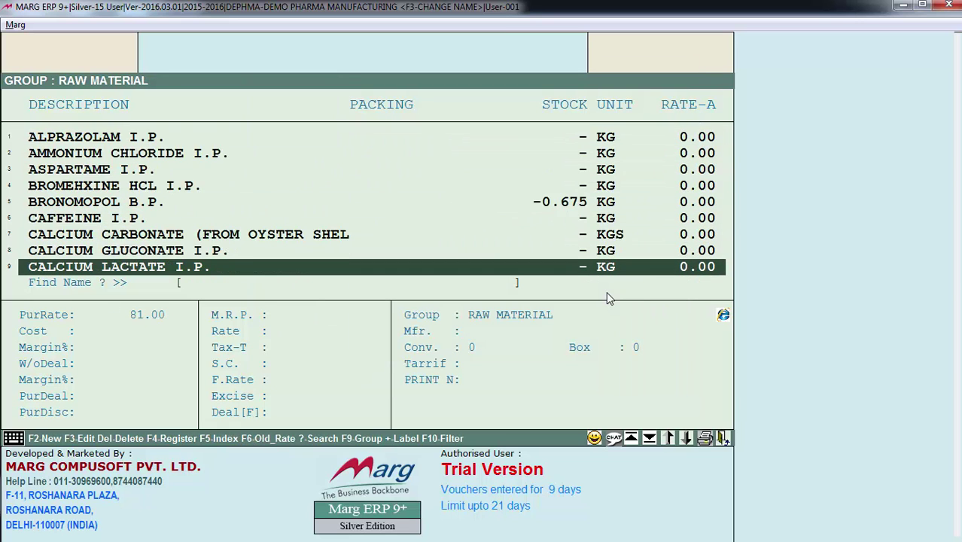
pyautogui.press('Down')
pyautogui.press('Down')
pyautogui.press('Down')
pyautogui.press('Down')
pyautogui.press('Down')
# Switch the item list to the SEMI FINISH group and look through its products.
pyautogui.press('F9')
pyautogui.press('Down')
pyautogui.press('Return')
pyautogui.press('Down')
pyautogui.press('Down')
pyautogui.press('Down')
pyautogui.press('Down')
pyautogui.press('Down')
pyautogui.press('Down')
pyautogui.press('Down')
pyautogui.press('Down')
pyautogui.press('Down')
pyautogui.press('Down')
pyautogui.press('Down')
pyautogui.press('Down')
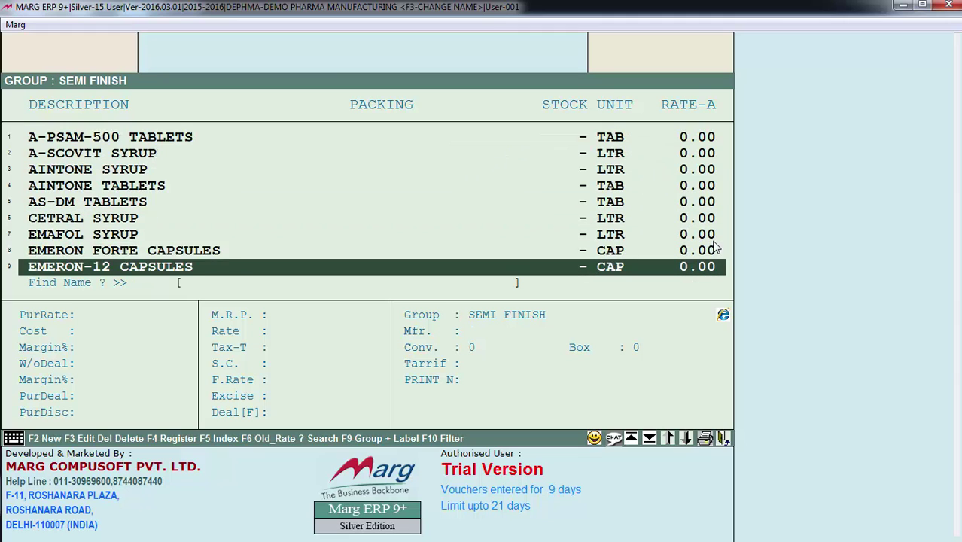
pyautogui.press('Down')
pyautogui.press('Down')
pyautogui.press('Down')
pyautogui.press('Down')
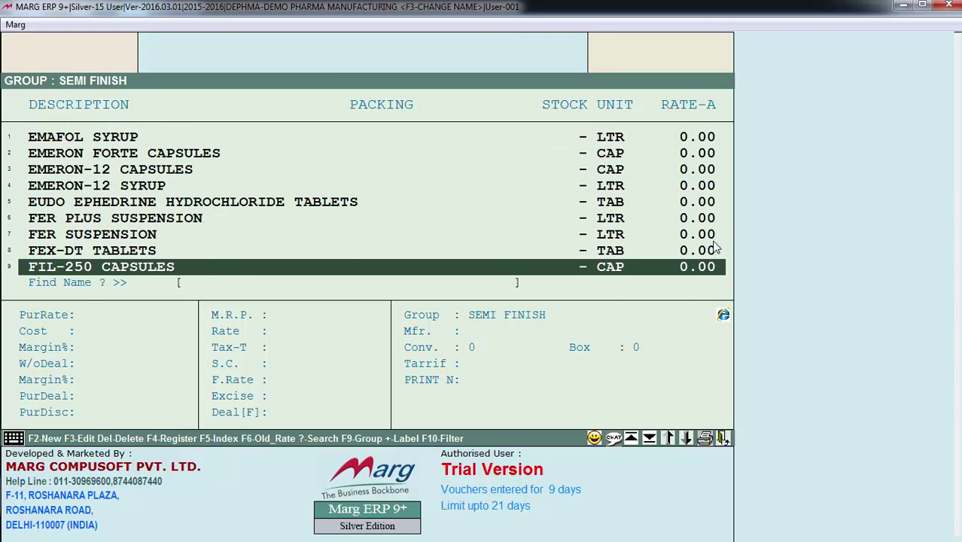
pyautogui.press('Up')
pyautogui.press('Up')
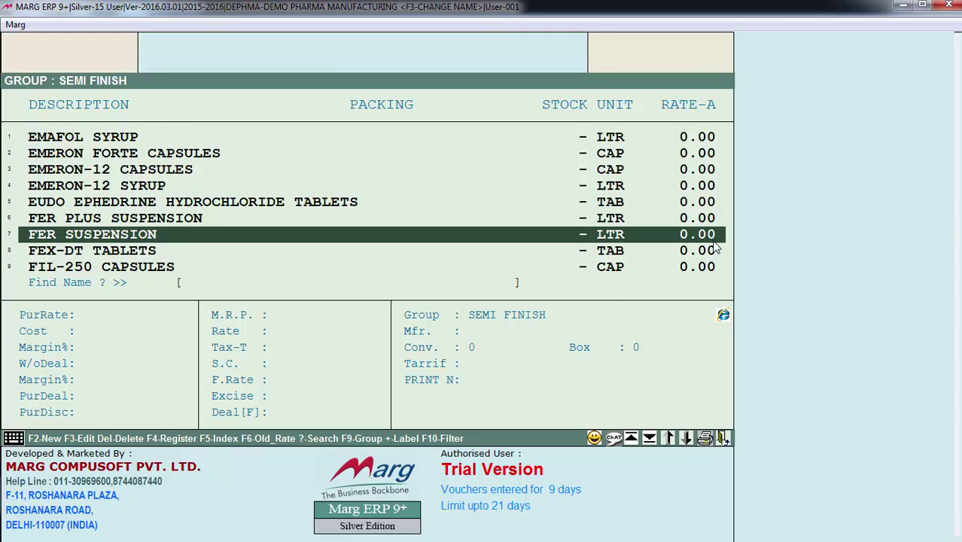
# Try out a new product entry named TEST in the FINISH PRODUCT group, discard it and return to the main screen.
pyautogui.press('F2')
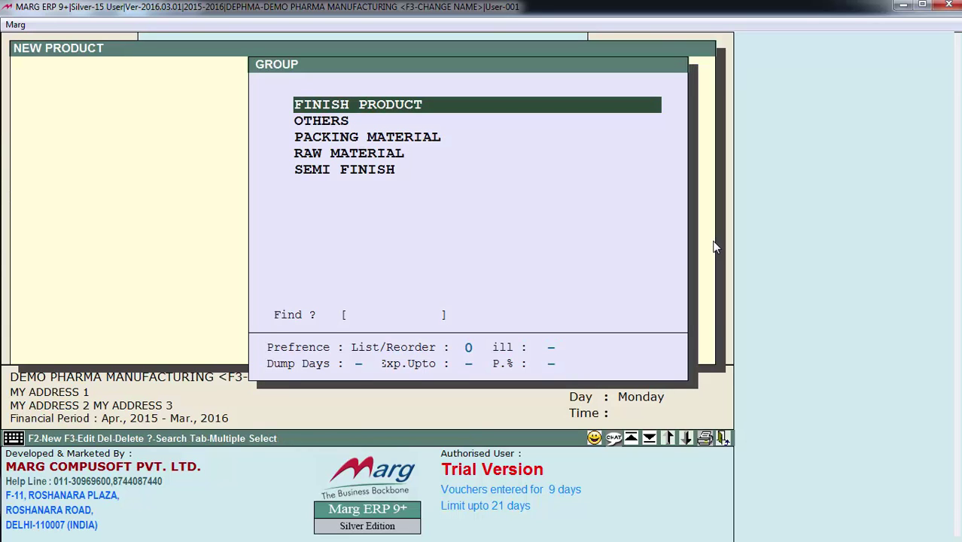
pyautogui.press('Down')
pyautogui.press('Down')
pyautogui.press('Escape')
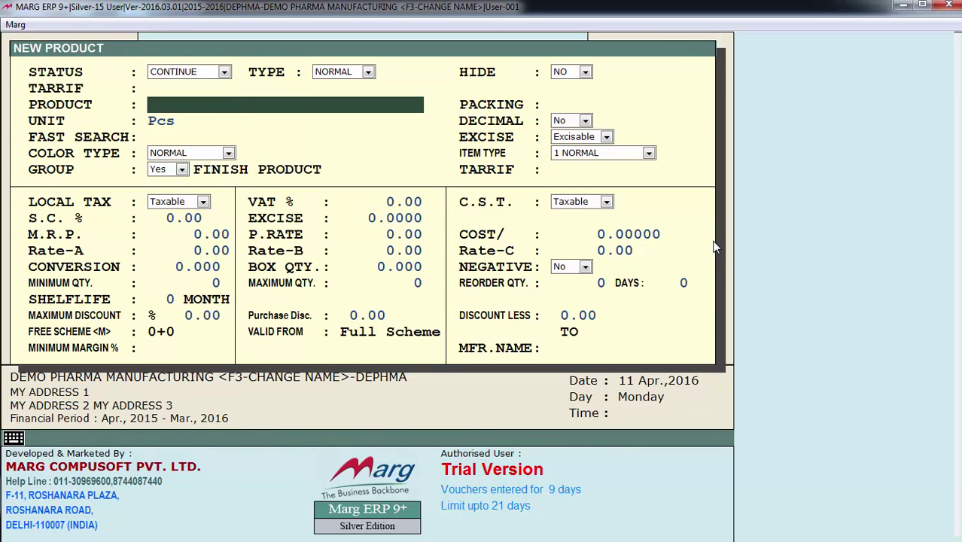
pyautogui.write('TEST')
pyautogui.press('Return')
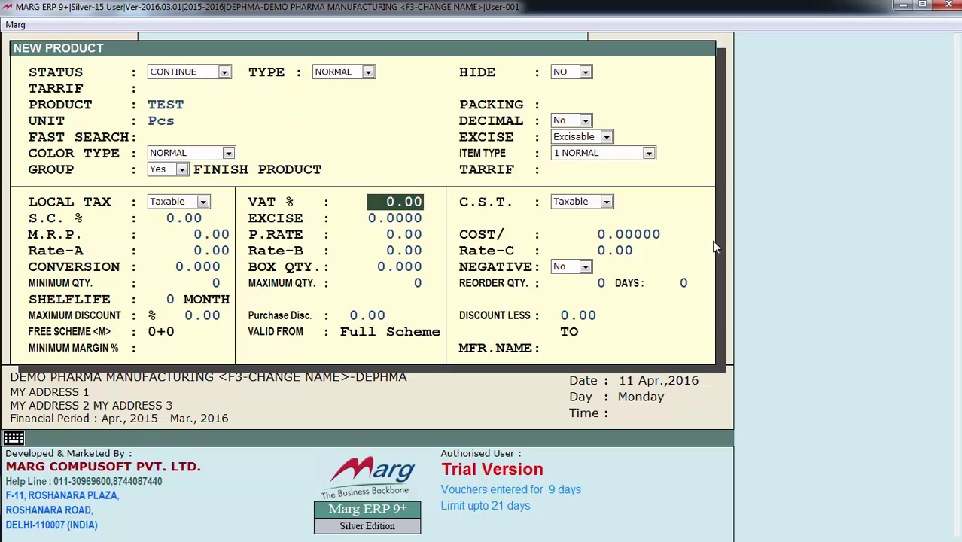
pyautogui.press('Return')
pyautogui.press('Escape')
pyautogui.press('n')
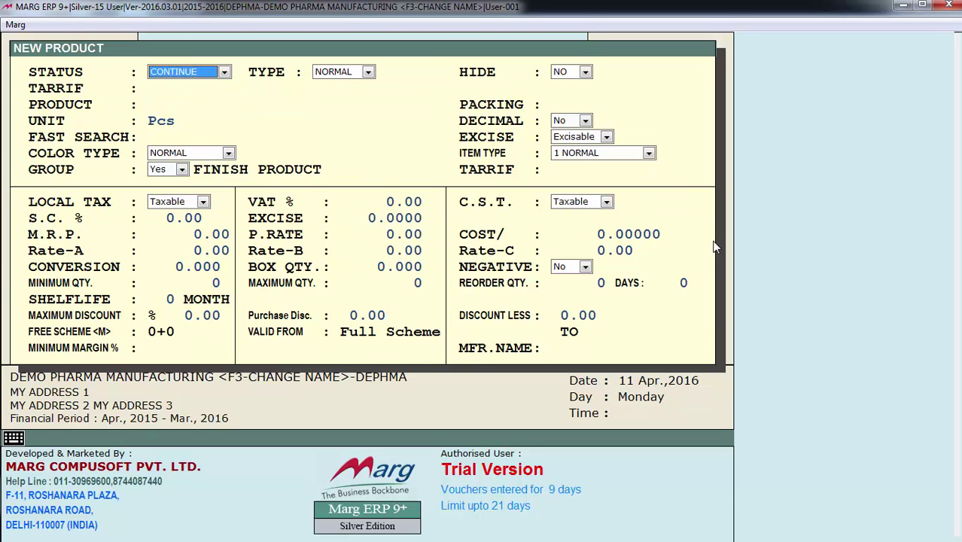
pyautogui.press('Escape')
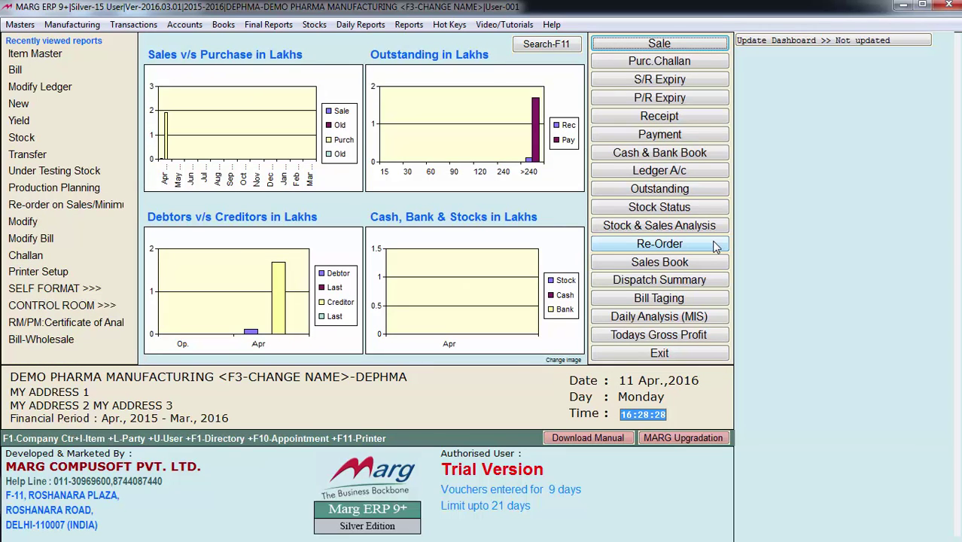
# Open the raw material formulas for editing from the manufacturing formulas.
pyautogui.press('alt')
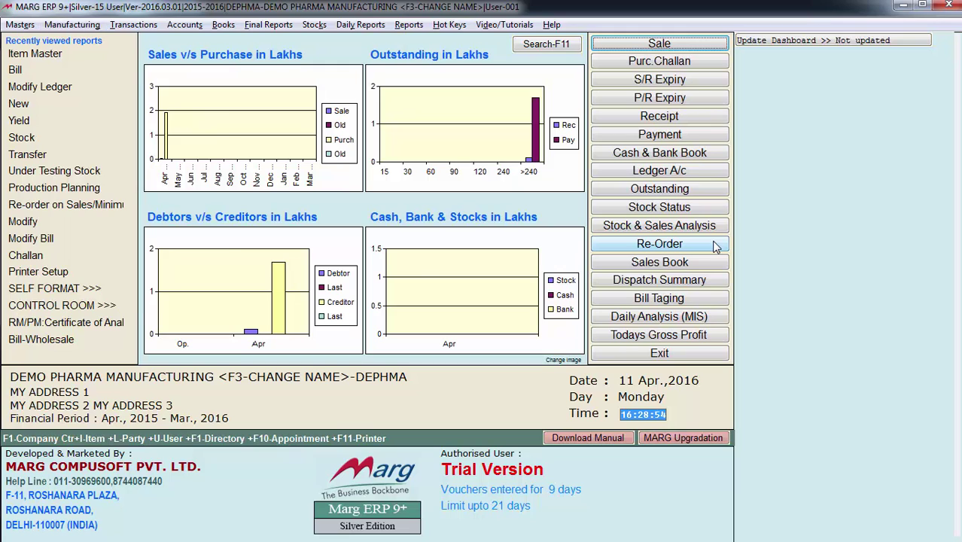
pyautogui.press('Down')
pyautogui.press('Down')
pyautogui.press('Down')
pyautogui.press('Down')
pyautogui.press('Down')
pyautogui.press('Down')
pyautogui.press('Down')
pyautogui.press('Down')
pyautogui.press('Down')
pyautogui.press('Down')
pyautogui.press('Down')
pyautogui.press('Down')
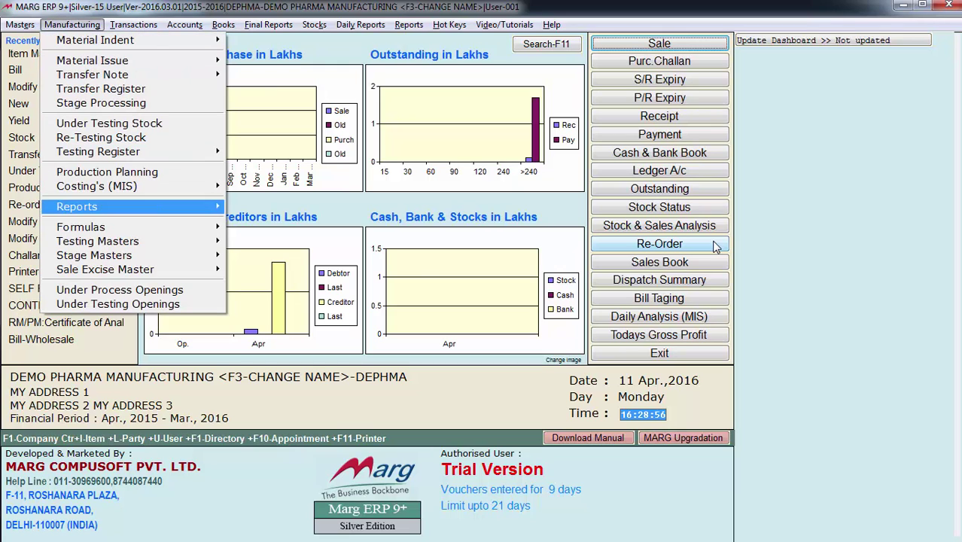
pyautogui.press('Right')
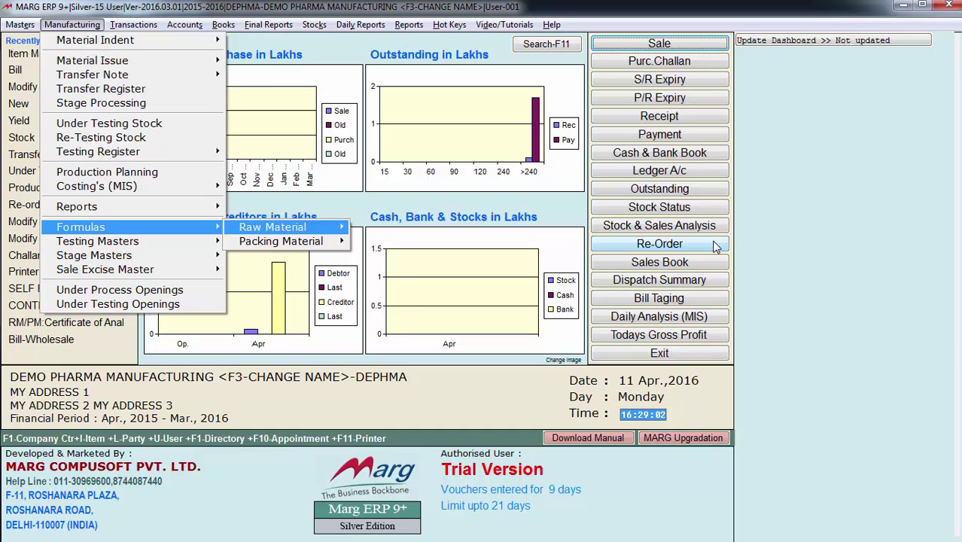
pyautogui.press('Down')
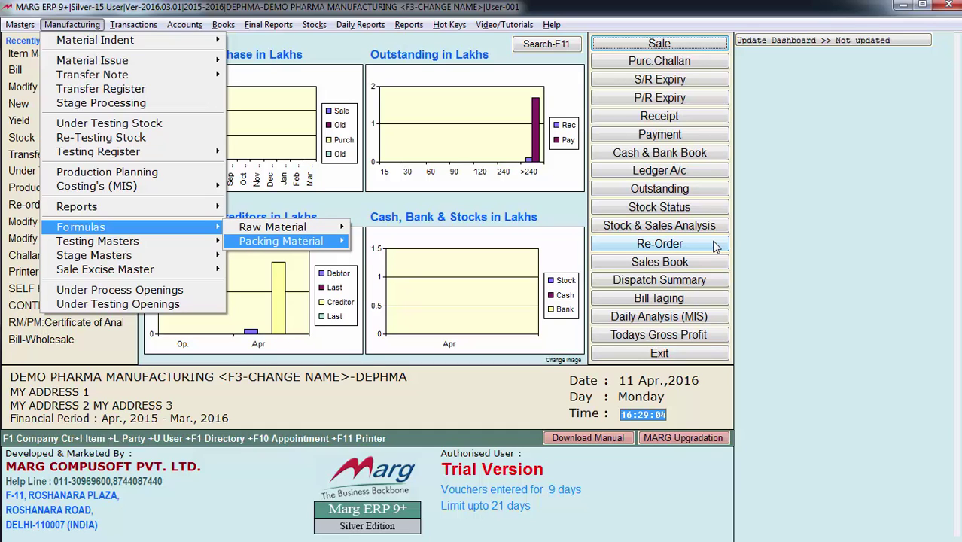
pyautogui.press('Up')
pyautogui.press('Right')
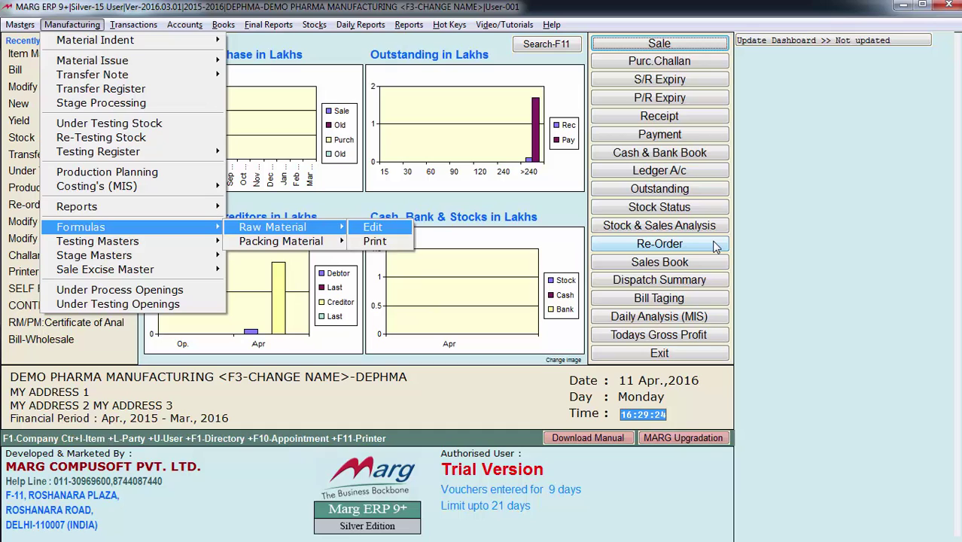
pyautogui.press('Escape')
pyautogui.press('Down')
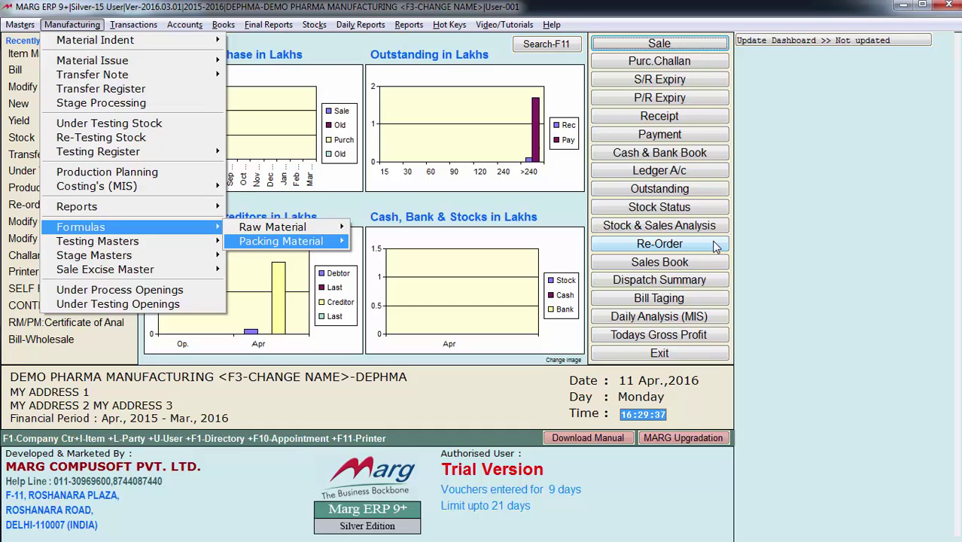
pyautogui.press('Up')
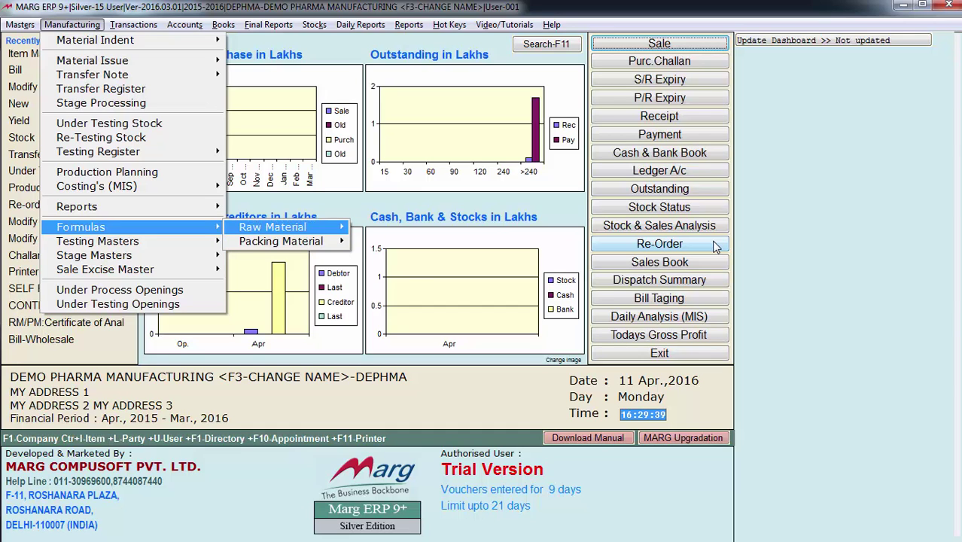
pyautogui.press('Right')
pyautogui.press('Return')
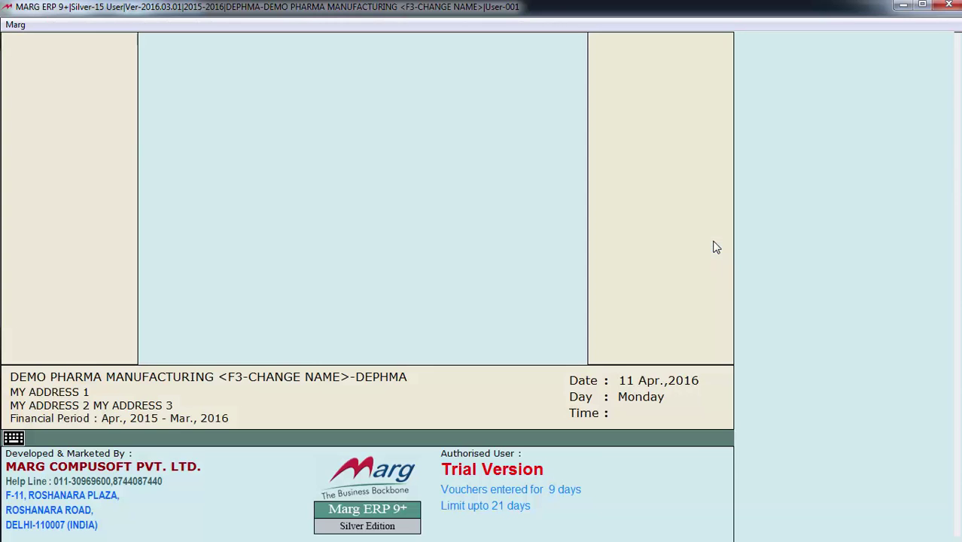
# Open the raw material formula of A-CID SUSPENSION from the SEMI FINISH group.
pyautogui.press('Down')
pyautogui.press('Down')
pyautogui.press('Down')
pyautogui.press('Up')
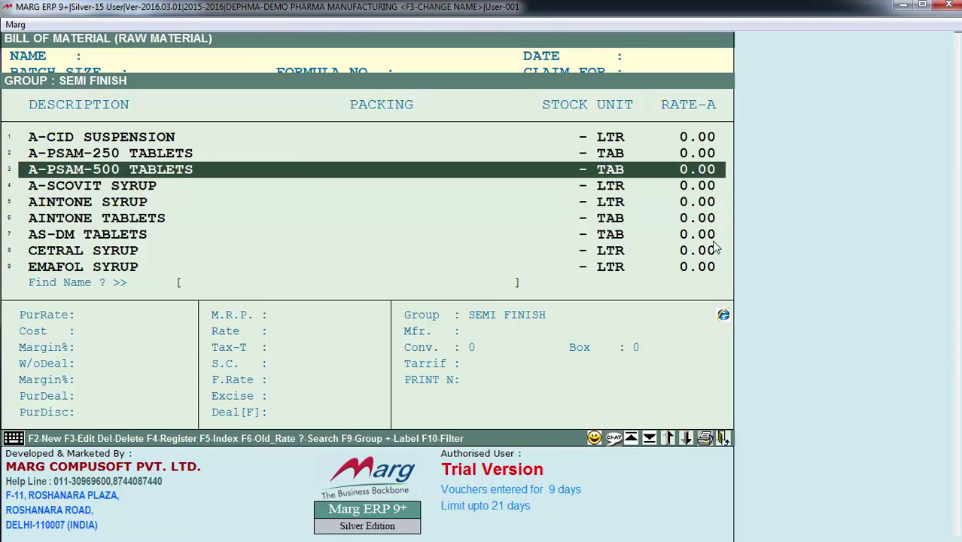
pyautogui.press('Up')
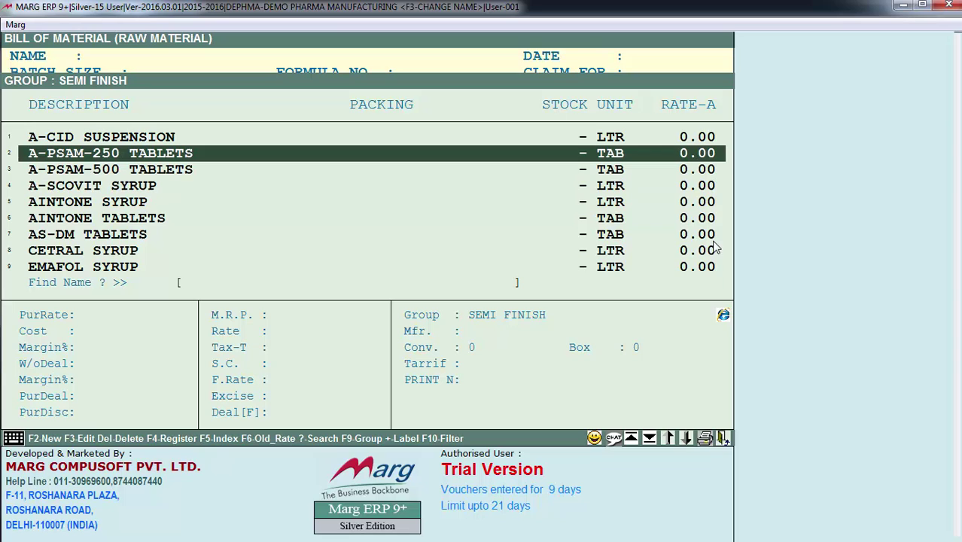
pyautogui.press('Up')
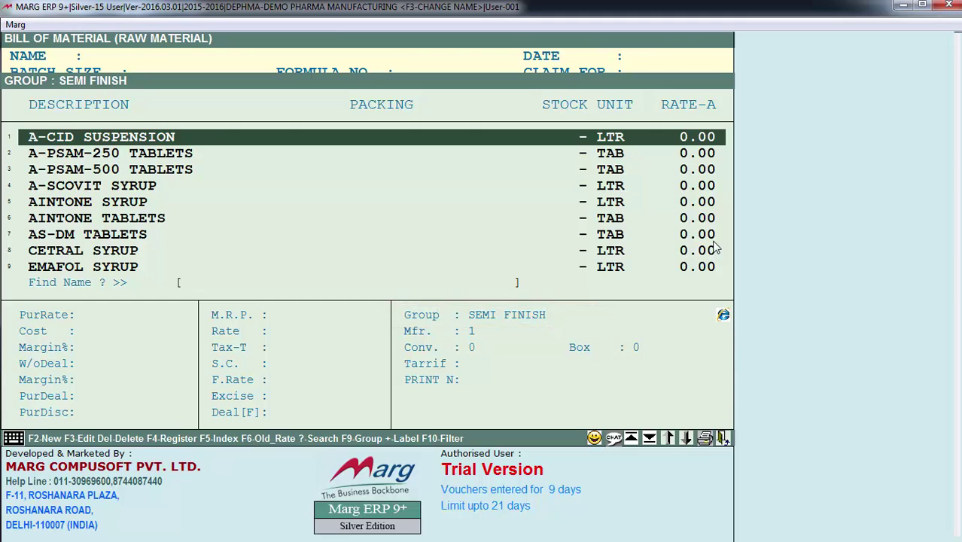
pyautogui.press('Return')
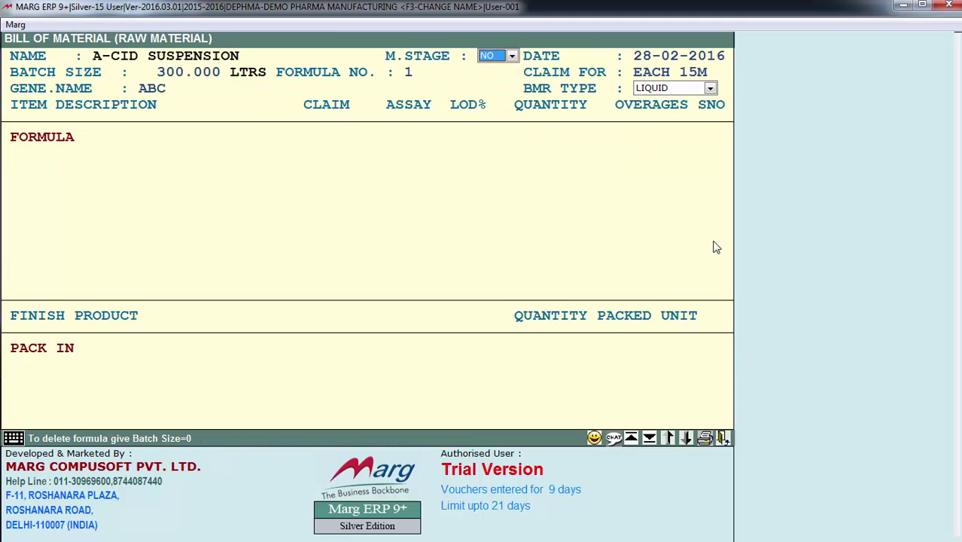
# Look through the manufacturing stage options of the A-CID SUSPENSION formula and confirm NO.
pyautogui.click(502, 58)
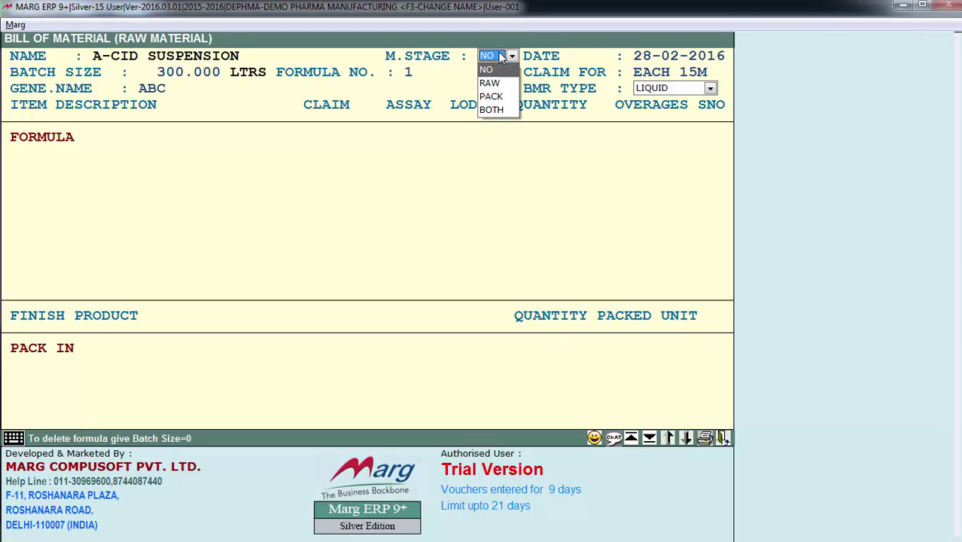
pyautogui.press('Down')
pyautogui.press('Down')
pyautogui.press('Down')
pyautogui.press('Up')
pyautogui.press('Up')
pyautogui.press('Up')
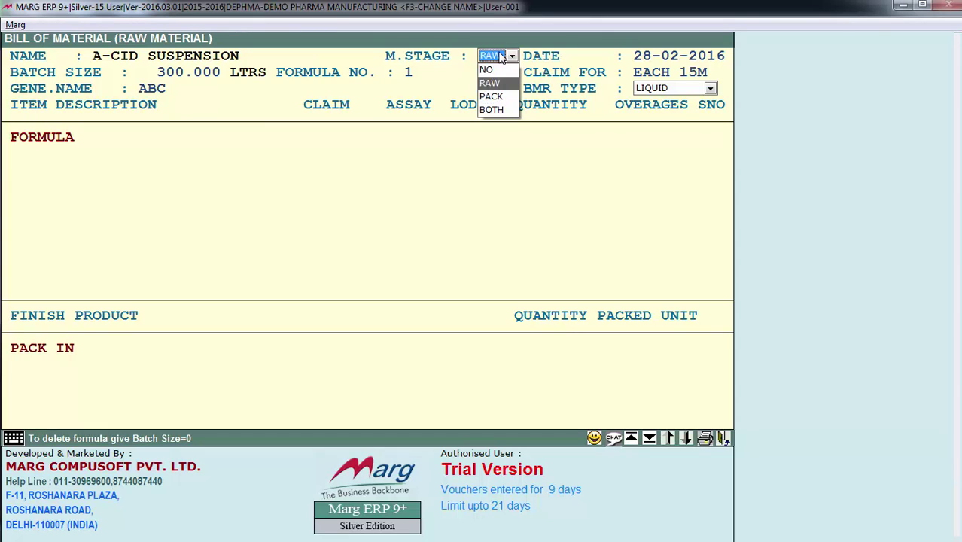
pyautogui.press('Return')
pyautogui.press('Return')
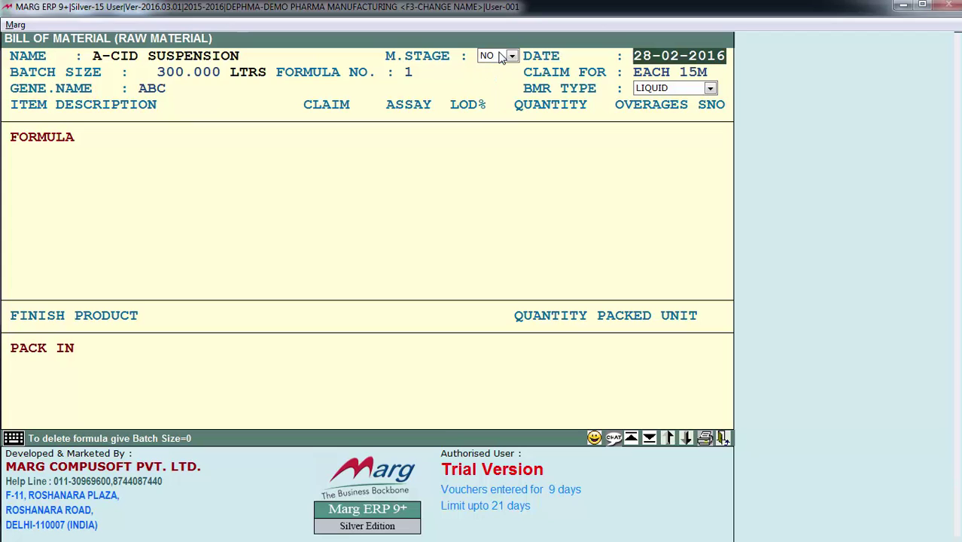
# Go through the formula header's date, batch size, formula number and claim basis, accepting each existing entry.
pyautogui.press('Return')
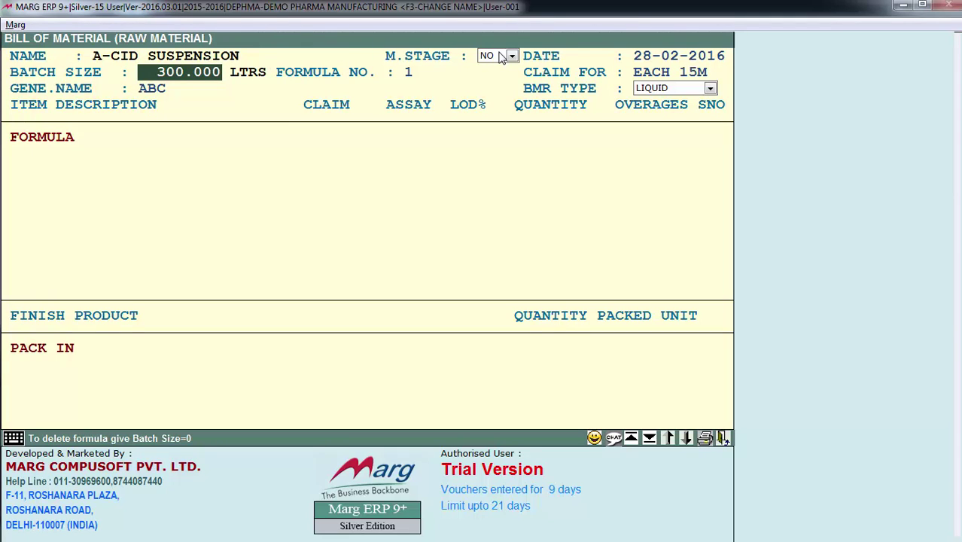
pyautogui.press('Return')
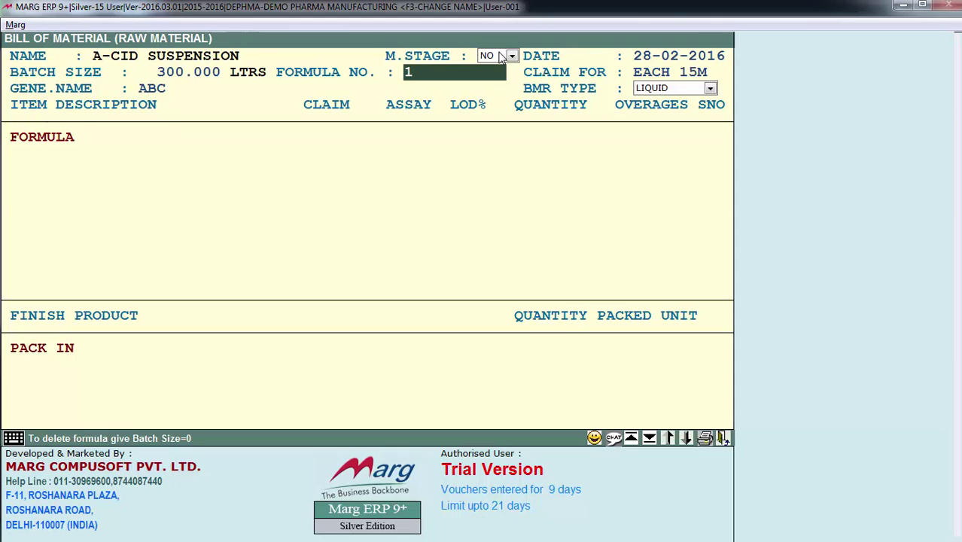
pyautogui.press('Return')
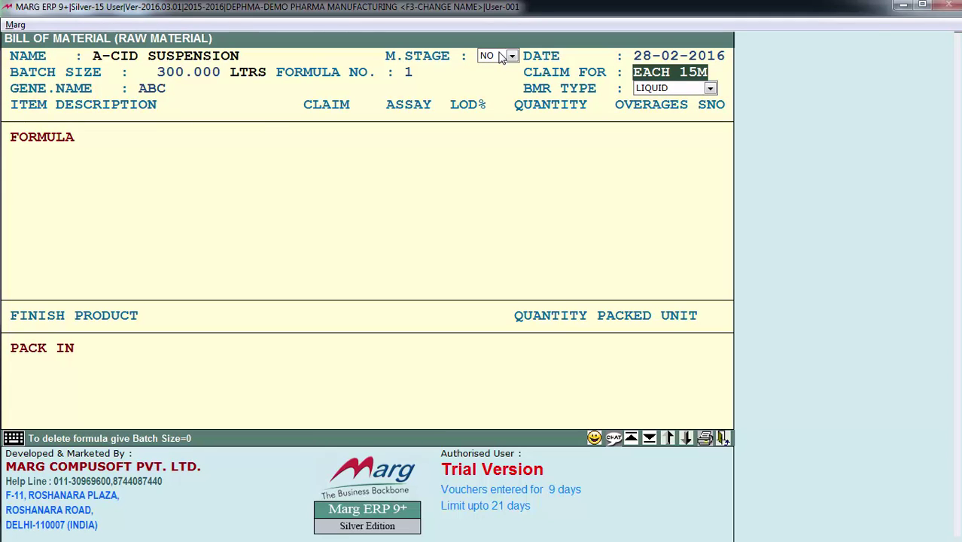
pyautogui.press('BackSpace')
pyautogui.press('Return')
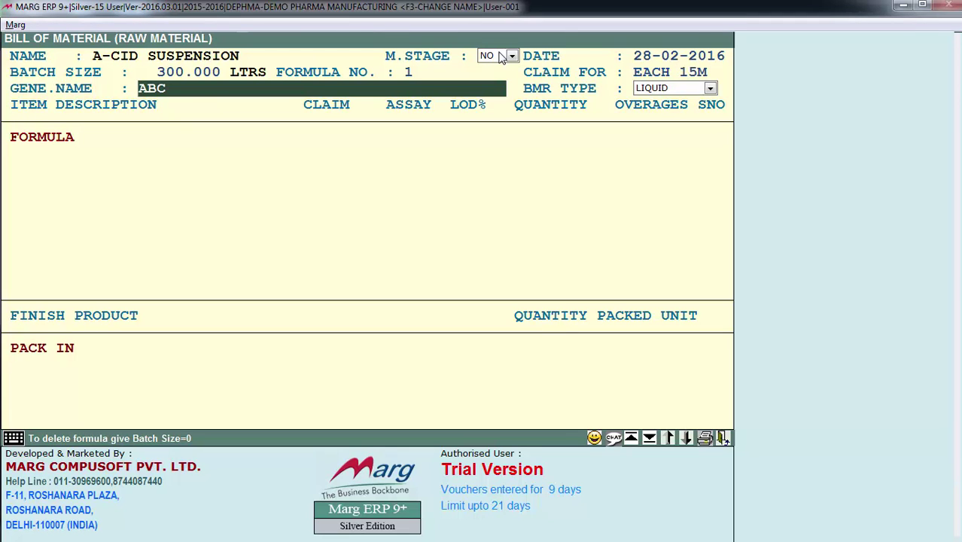
# Accept the generic name, look through the BMR type options and select LIQUID.
pyautogui.press('Return')
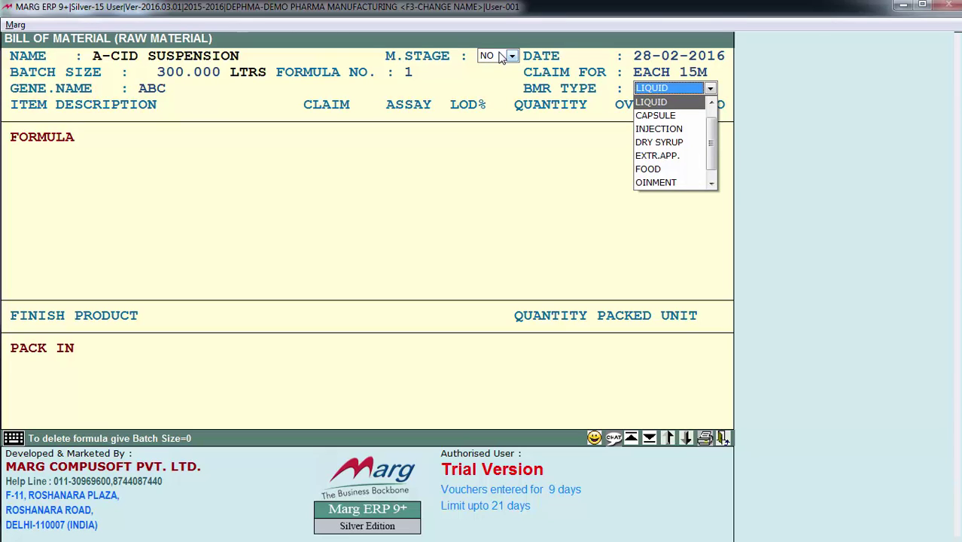
pyautogui.press('Return')
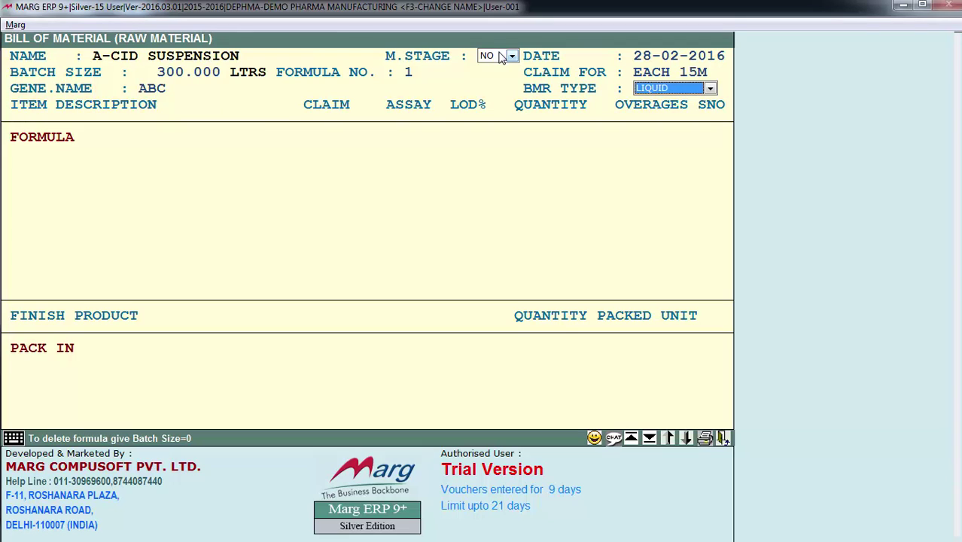
pyautogui.hotkey('alt', 'Down')
pyautogui.press('Down')
pyautogui.press('Down')
pyautogui.press('Down')
pyautogui.press('Down')
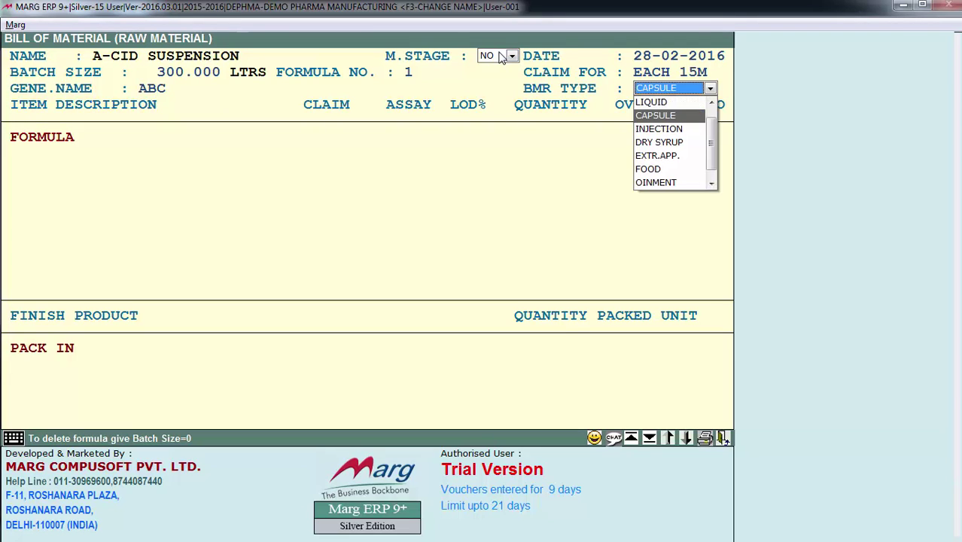
pyautogui.press('Down')
pyautogui.press('Down')
pyautogui.press('Up')
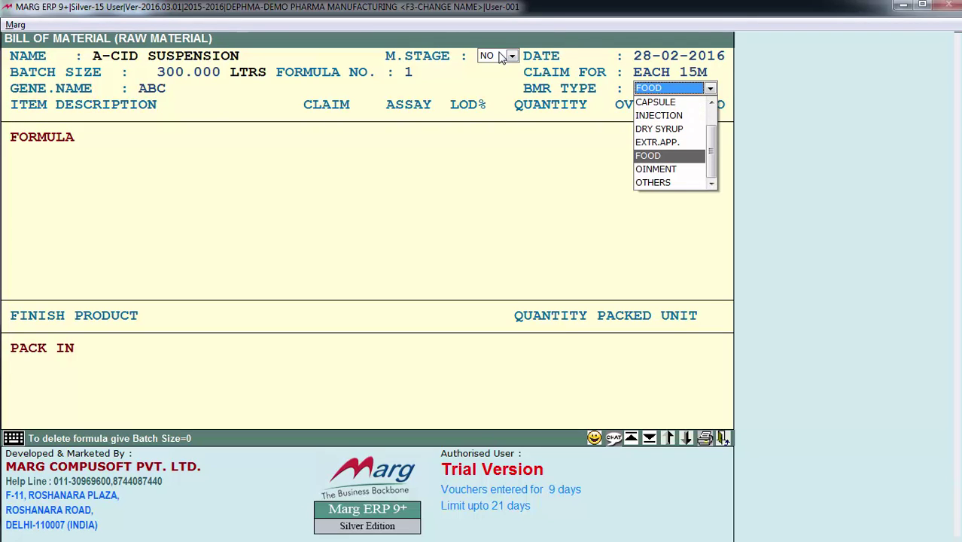
pyautogui.press('Home')
pyautogui.press('Down')
pyautogui.press('Return')
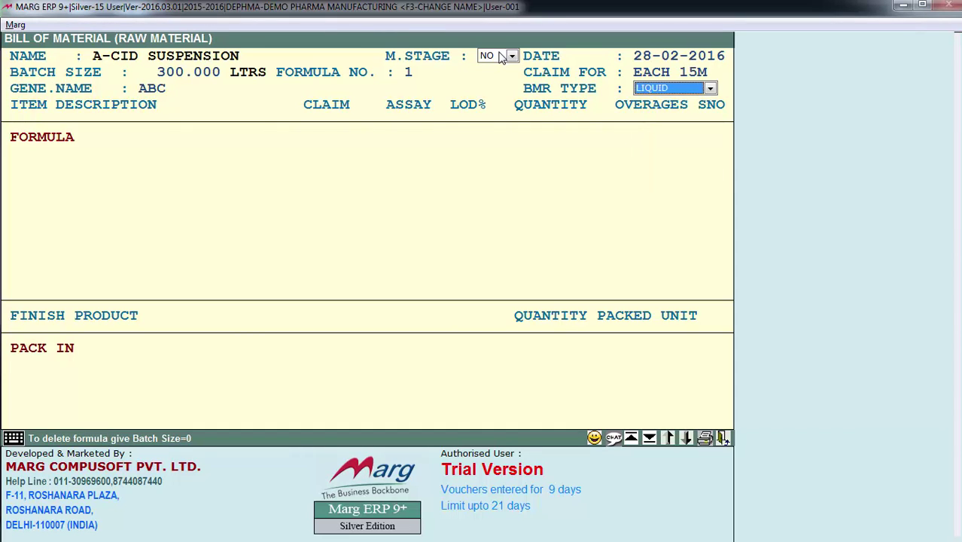
# Bring up the ingredient list of the A-CID SUSPENSION formula and examine its raw materials from the first row.
pyautogui.press('Return')
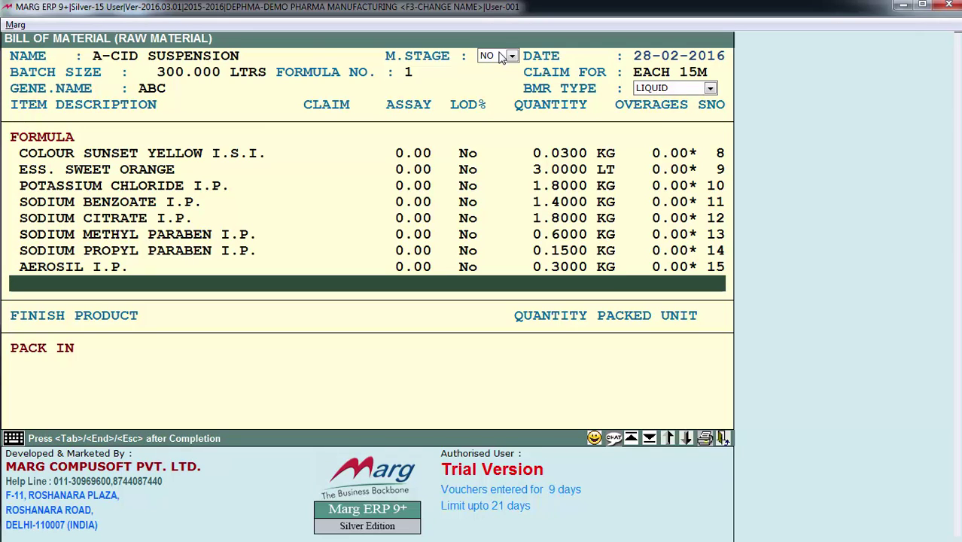
pyautogui.press('Tab')
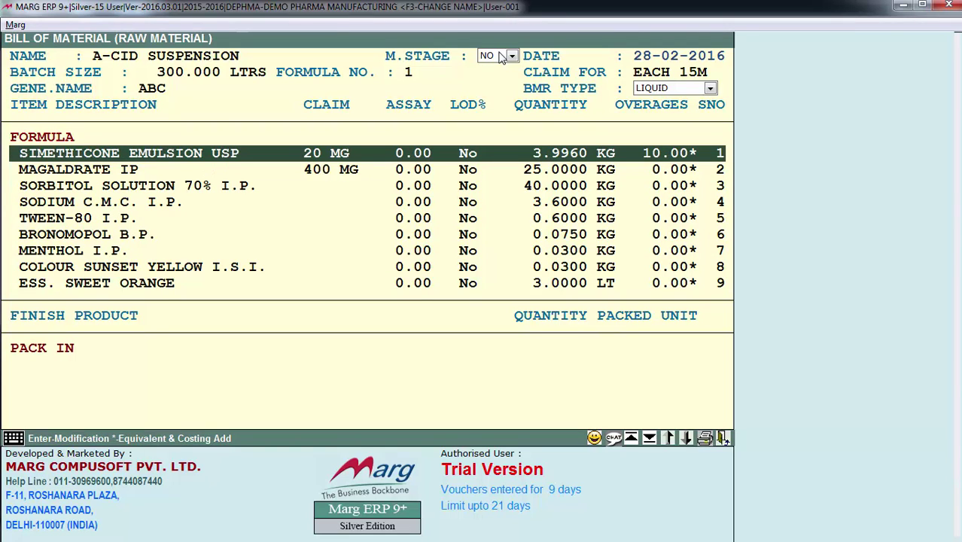
pyautogui.press('Down')
pyautogui.press('Down')
pyautogui.press('Down')
pyautogui.press('Down')
pyautogui.press('Down')
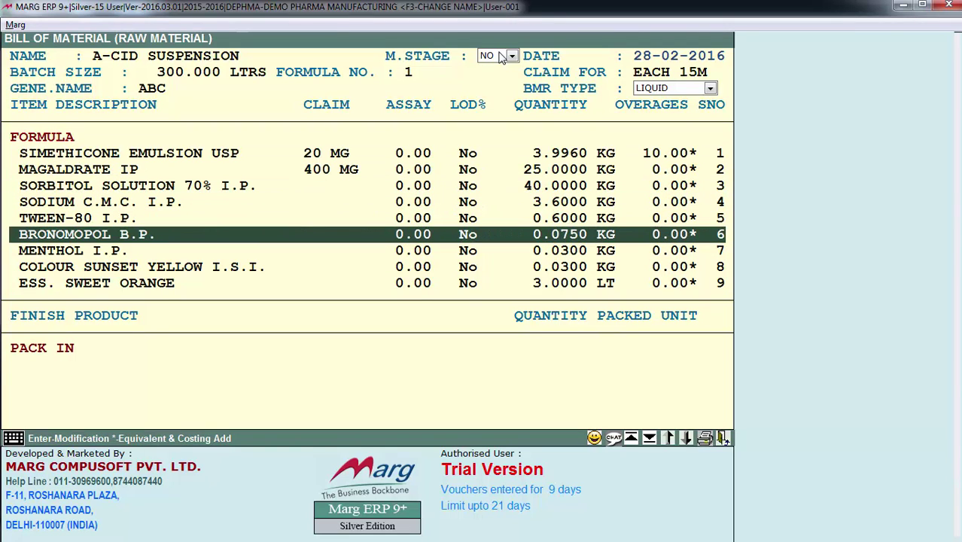
pyautogui.press('Down')
pyautogui.press('Down')
pyautogui.press('Up')
pyautogui.press('Up')
pyautogui.press('Up')
pyautogui.press('Up')
pyautogui.press('Up')
pyautogui.press('Up')
pyautogui.press('Up')
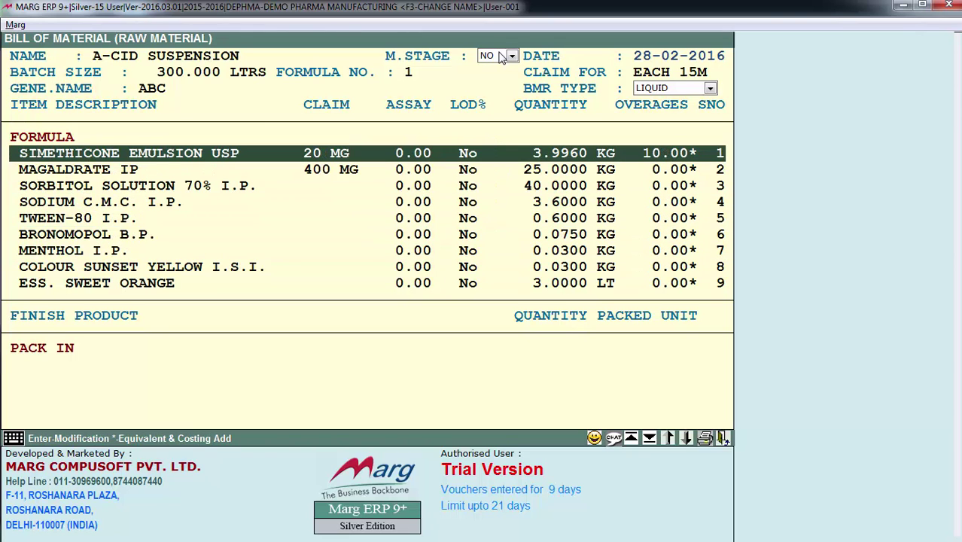
# Open the SIMETHICONE EMULSION USP row and review its item, claim, quantity and overages, accepting each entry.
pyautogui.press('Return')
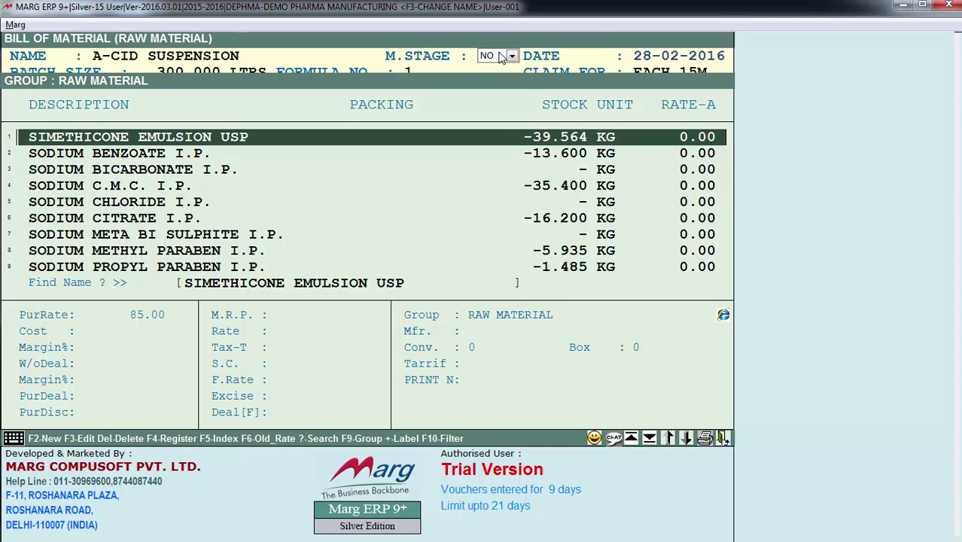
pyautogui.press('Return')
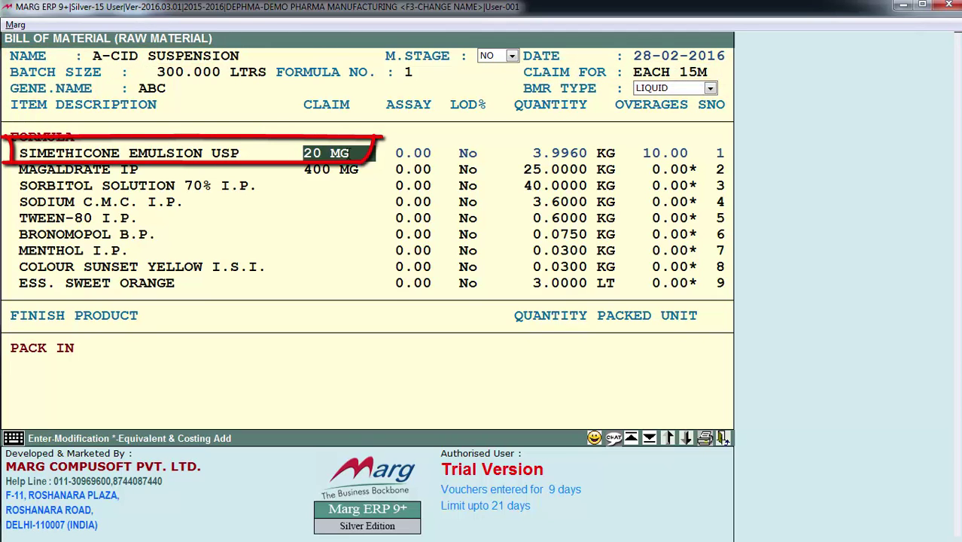
pyautogui.press('Return')
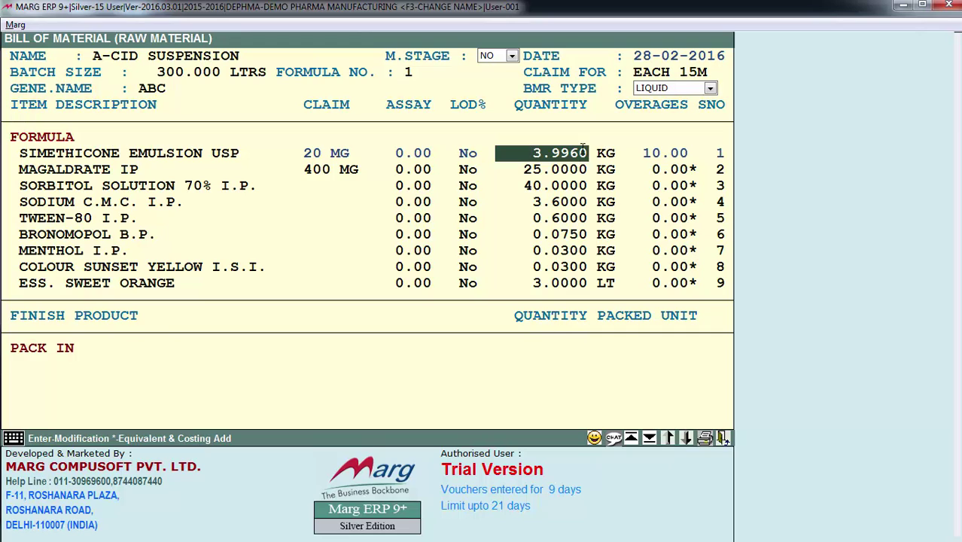
pyautogui.press('Return')
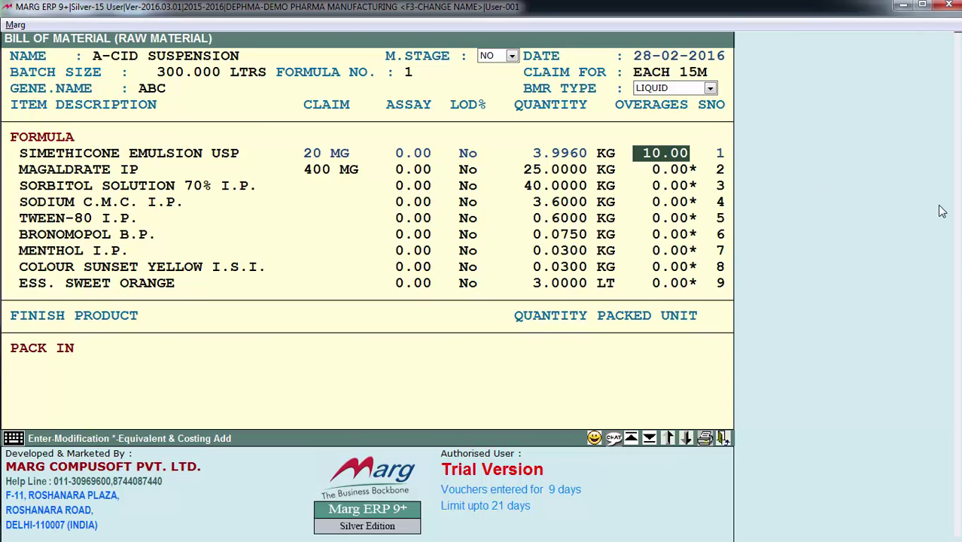
pyautogui.press('Return')
# Review the equivalent and costing details of SIMETHICONE EMULSION USP and confirm Yes for applicable on costing.
pyautogui.press('*')
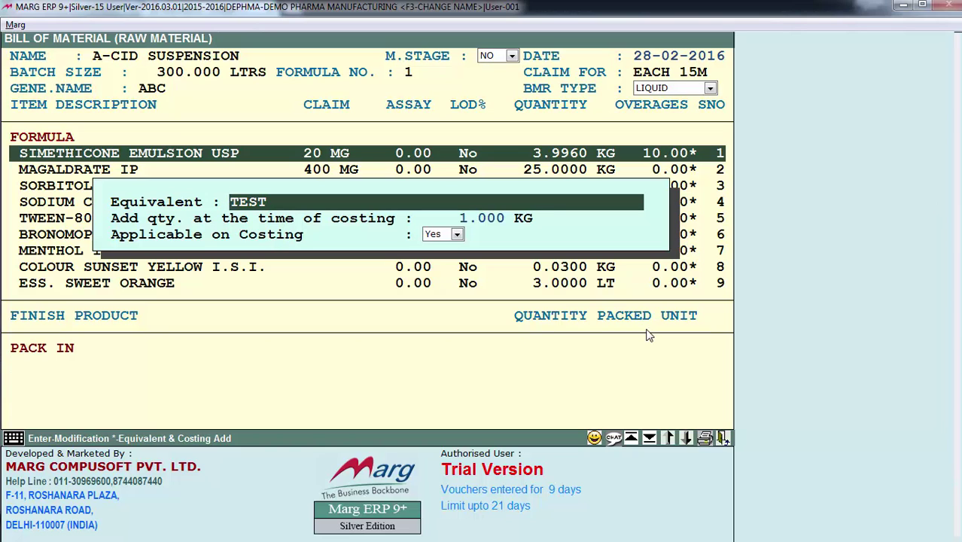
pyautogui.press('Return')
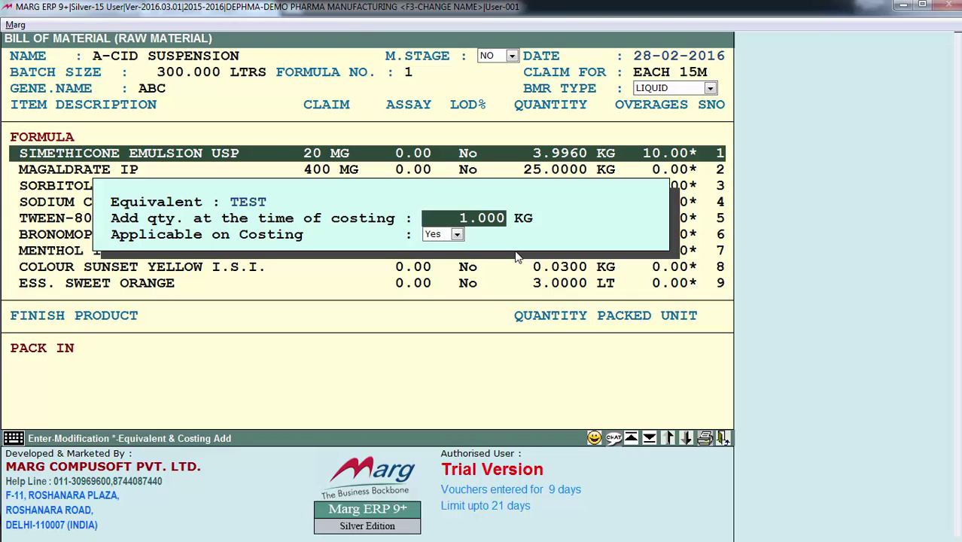
pyautogui.press('Return')
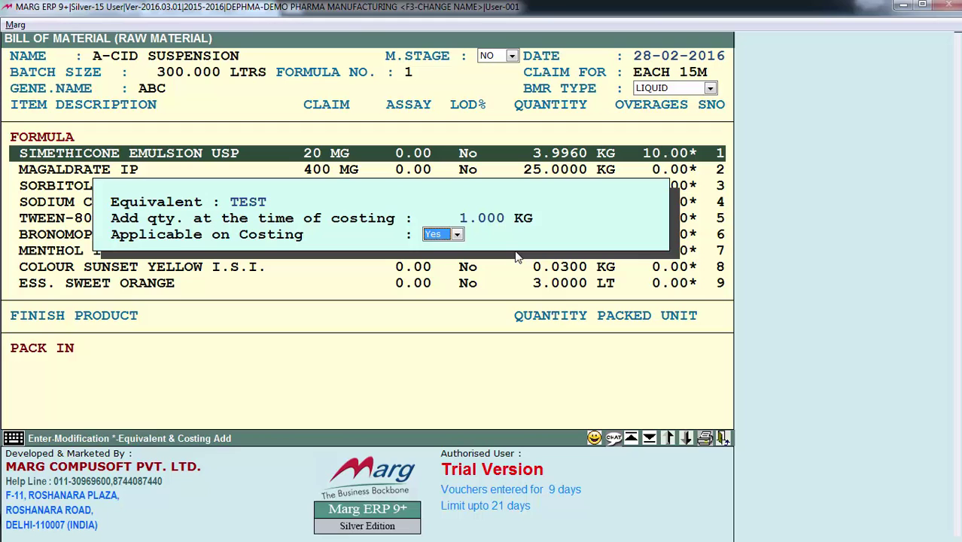
pyautogui.hotkey('alt', 'Down')
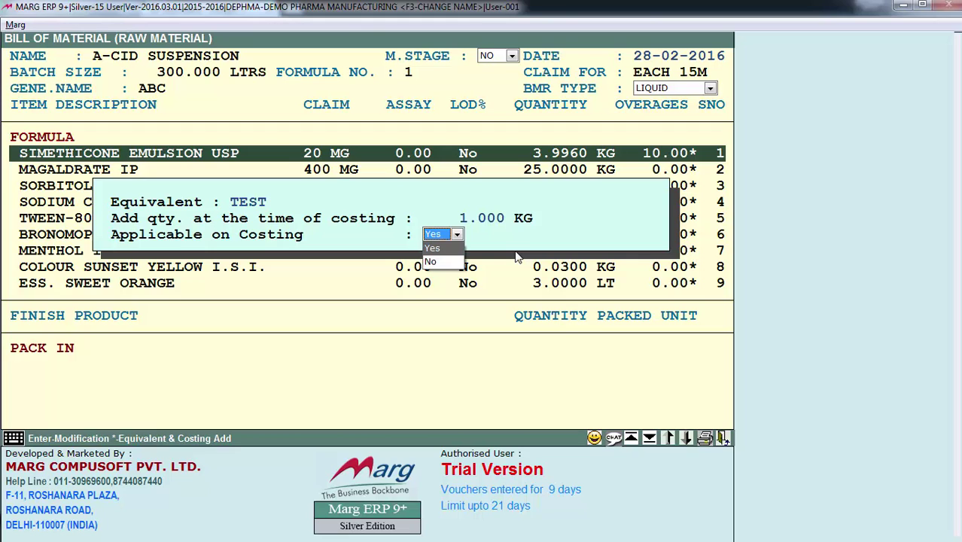
pyautogui.press('Return')
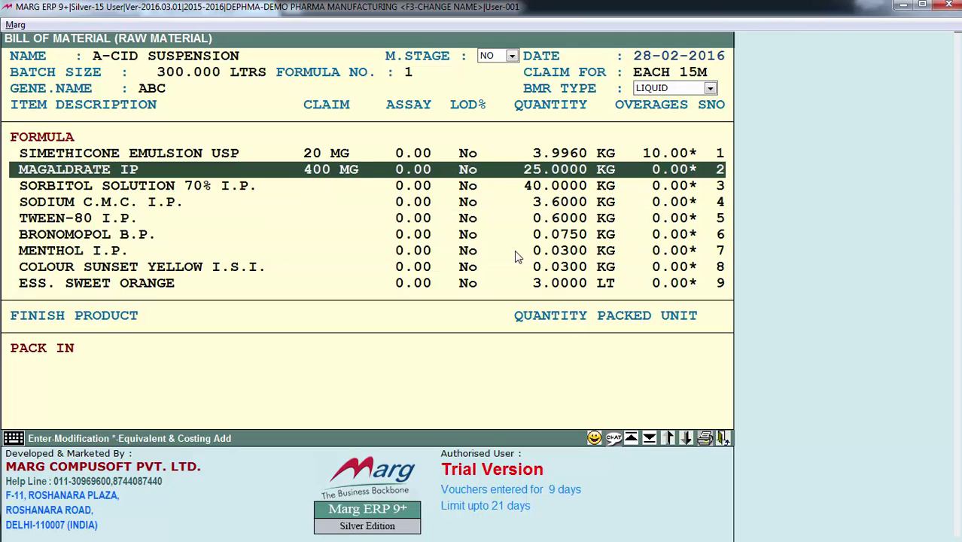
# Look down through the remaining formula ingredients and move on to the finish product packs.
pyautogui.click(415, 149)
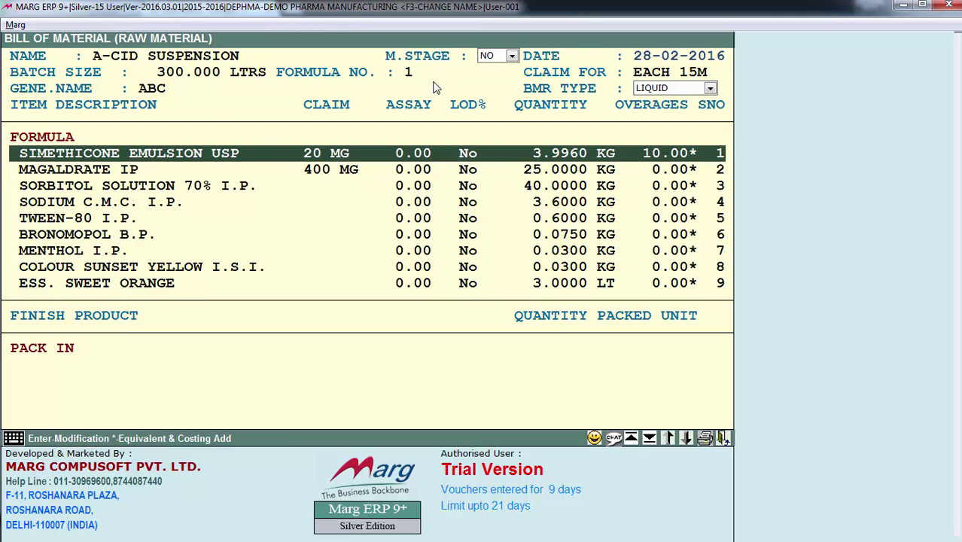
pyautogui.press('Return')
pyautogui.press('Return')
pyautogui.press('Down')
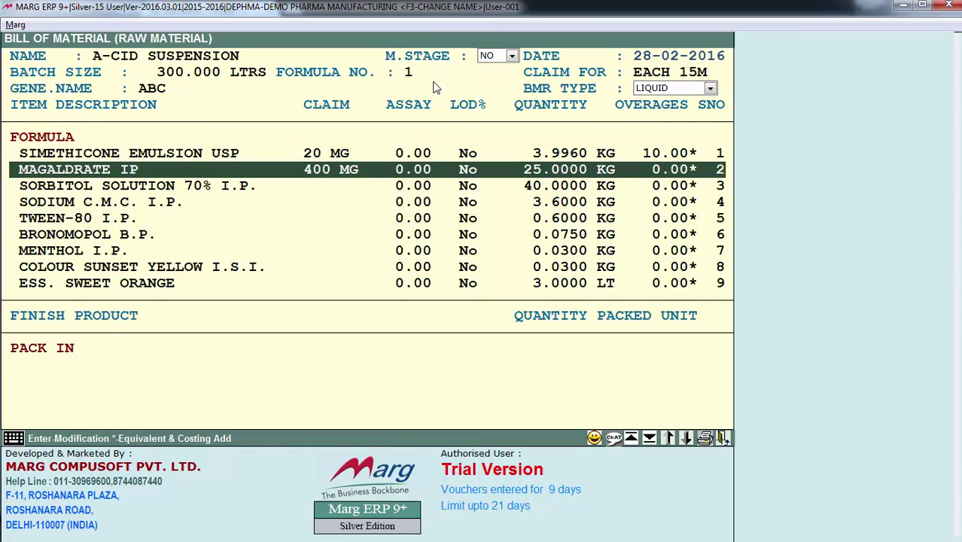
pyautogui.press('Down')
pyautogui.press('Down')
pyautogui.press('Down')
pyautogui.press('Down')
pyautogui.press('Down')
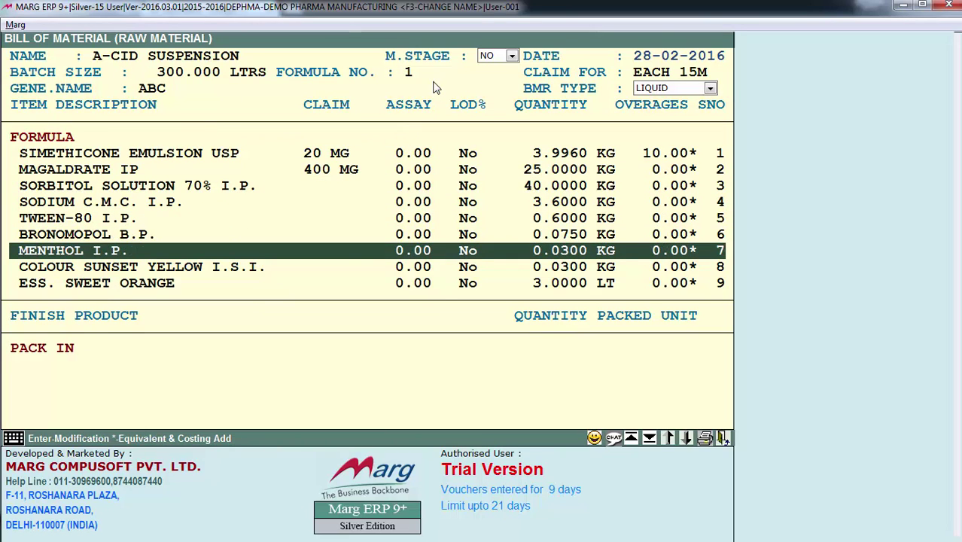
pyautogui.press('End')
pyautogui.press('Return')
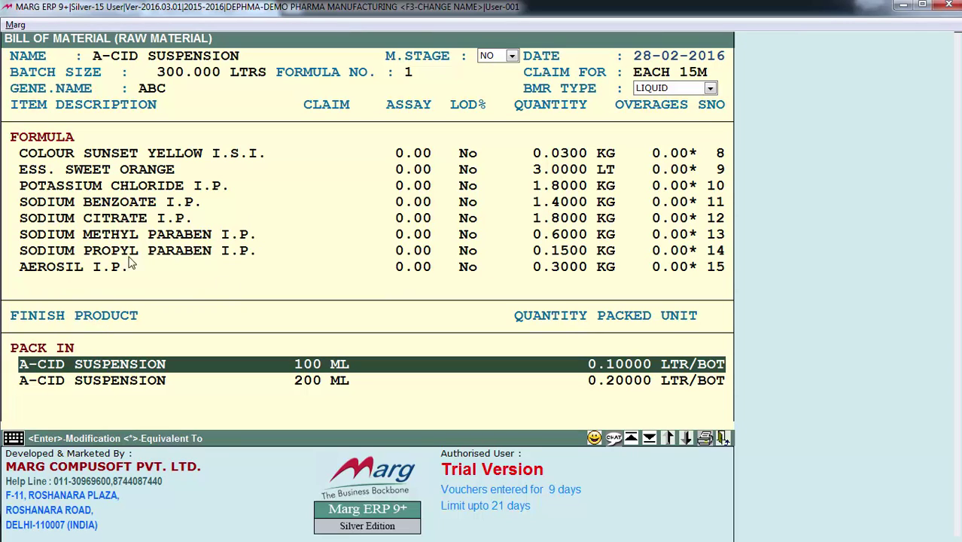
# Examine the 100 ML and 200 ML A-CID SUSPENSION packs and their quantity per packed unit.
pyautogui.click(92, 381)
pyautogui.click(109, 368)
pyautogui.click(109, 380)
pyautogui.click(113, 367)
pyautogui.press('Down')
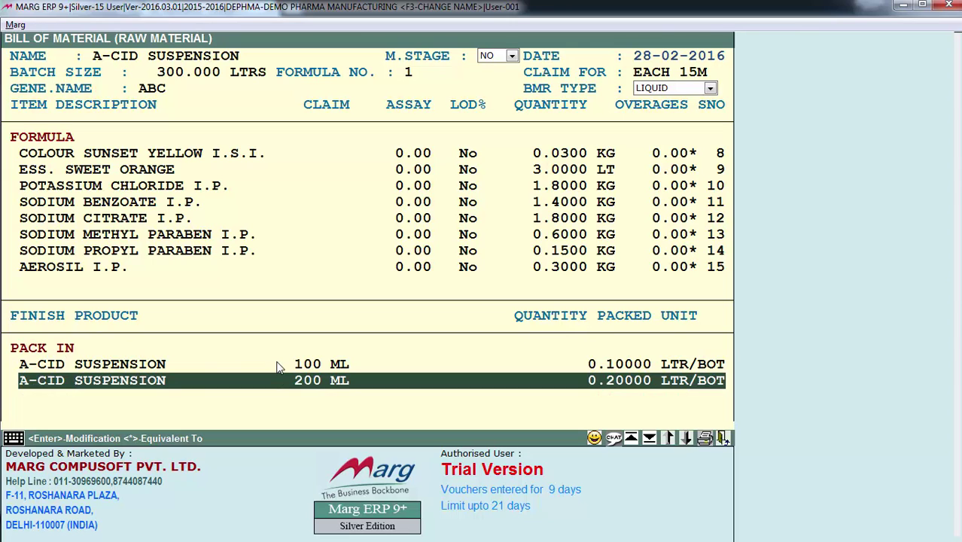
pyautogui.click(279, 367)
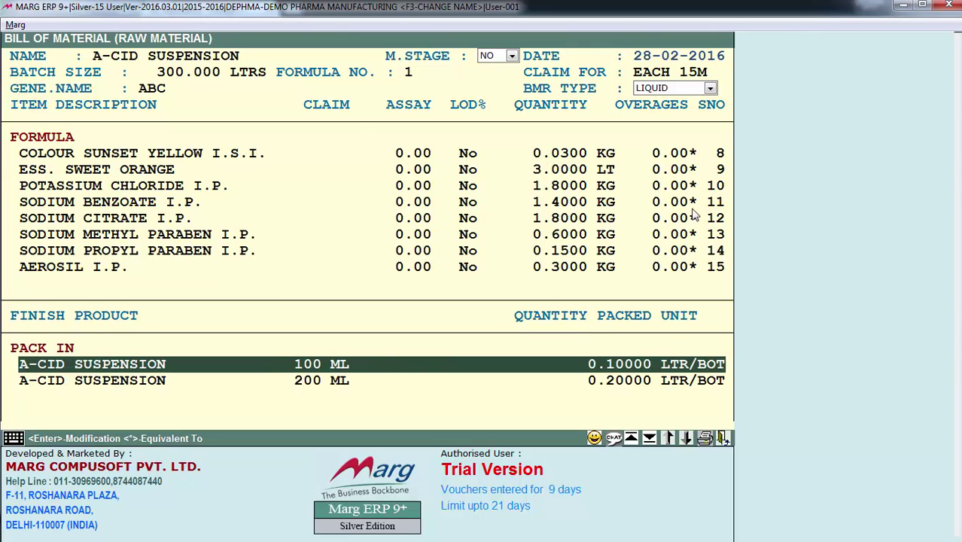
# Open the 100 ML and 200 ML A-CID SUSPENSION packs and accept 0.10000 and 0.20000 LTR/BOT as their packed quantities.
pyautogui.press('Return')
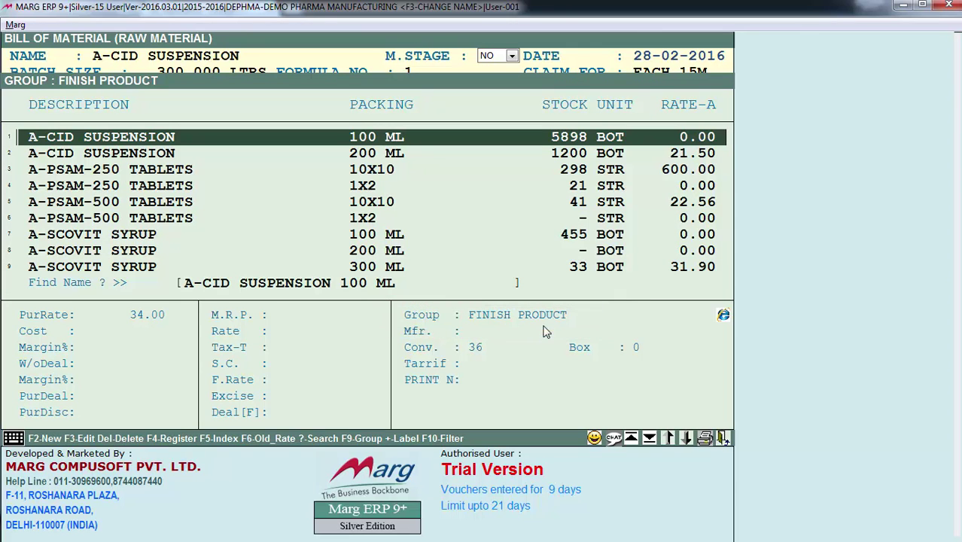
pyautogui.press('Return')
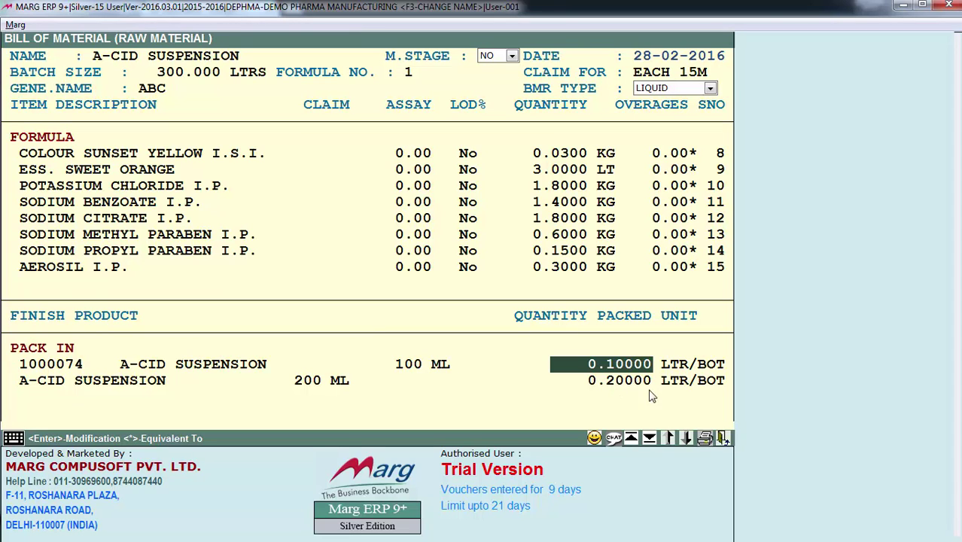
pyautogui.press('Return')
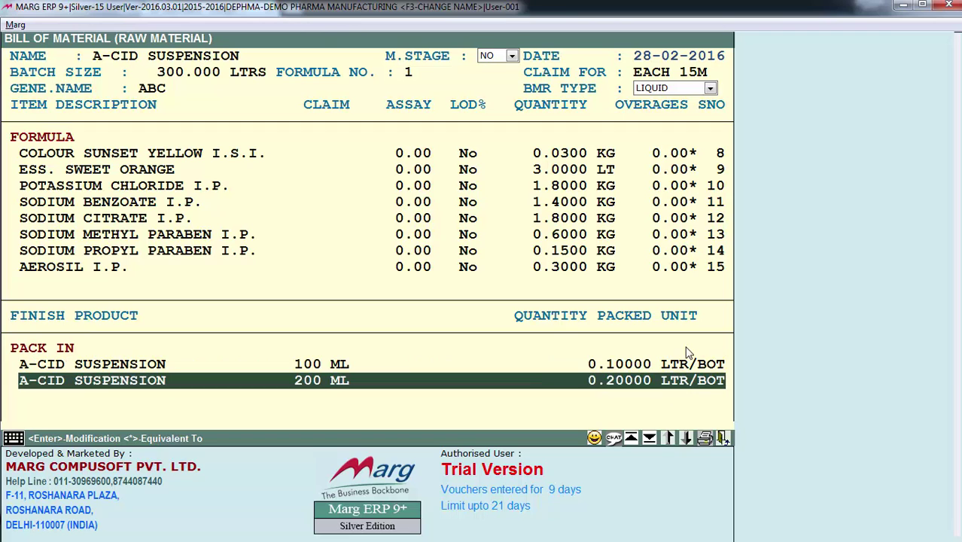
pyautogui.press('Return')
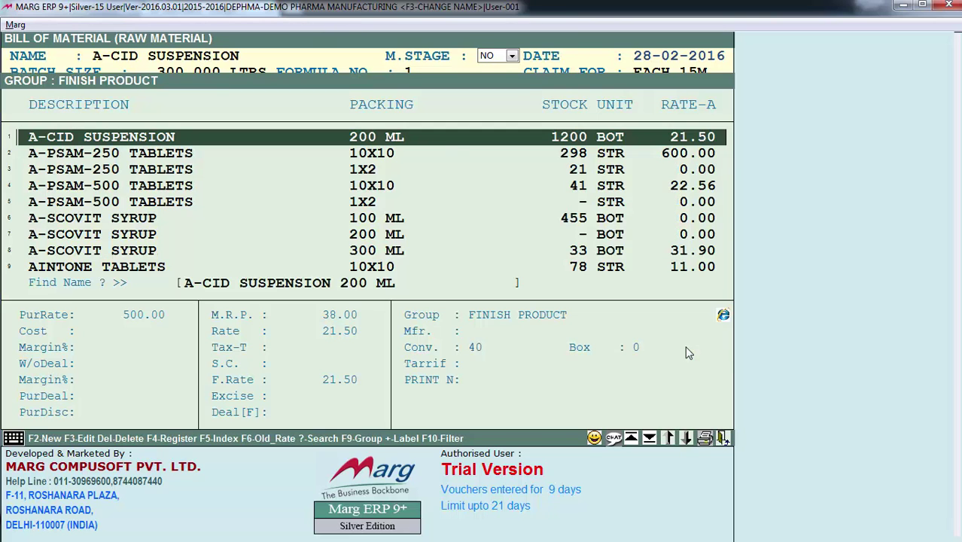
pyautogui.press('Return')
pyautogui.press('Return')
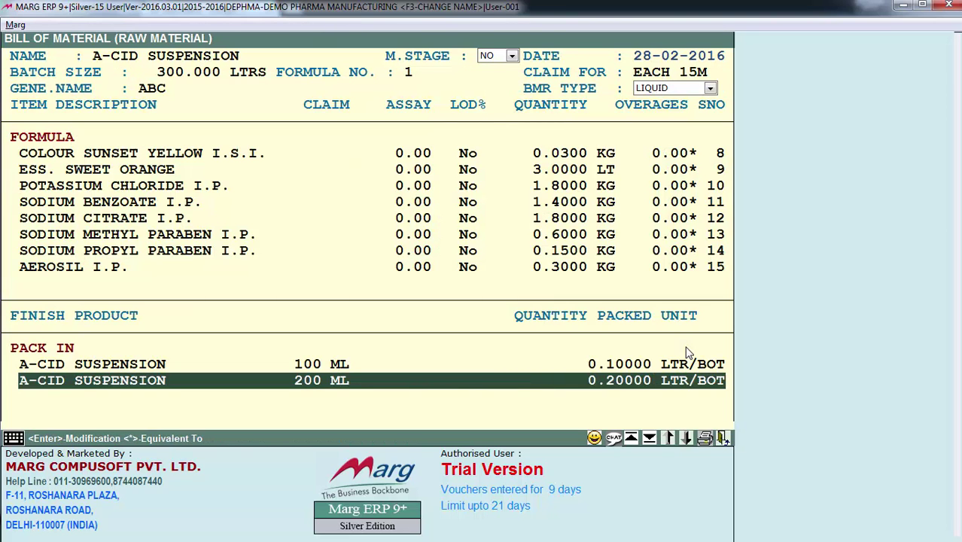
# Complete the finish product entries and accept the A-CID SUSPENSION raw material bill of material.
pyautogui.press('Down')
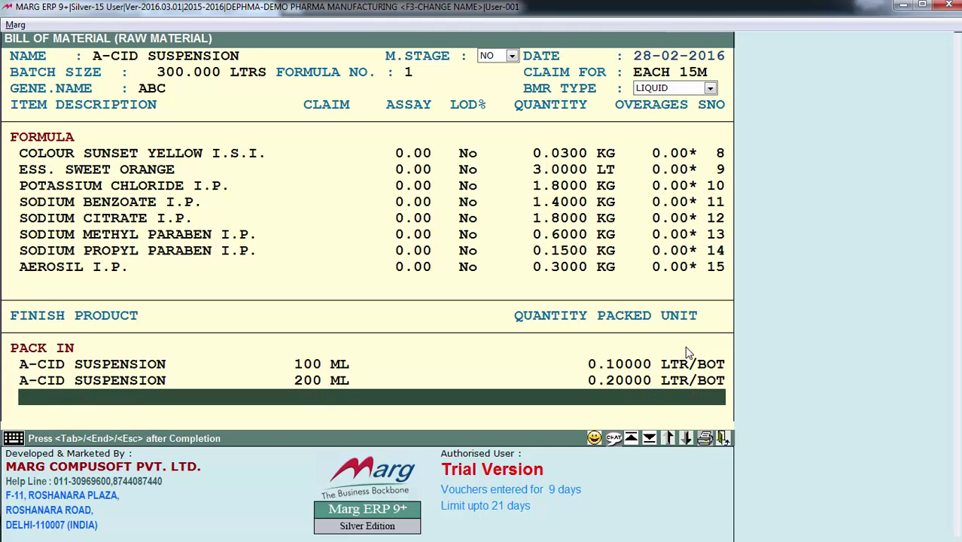
pyautogui.press('Escape')
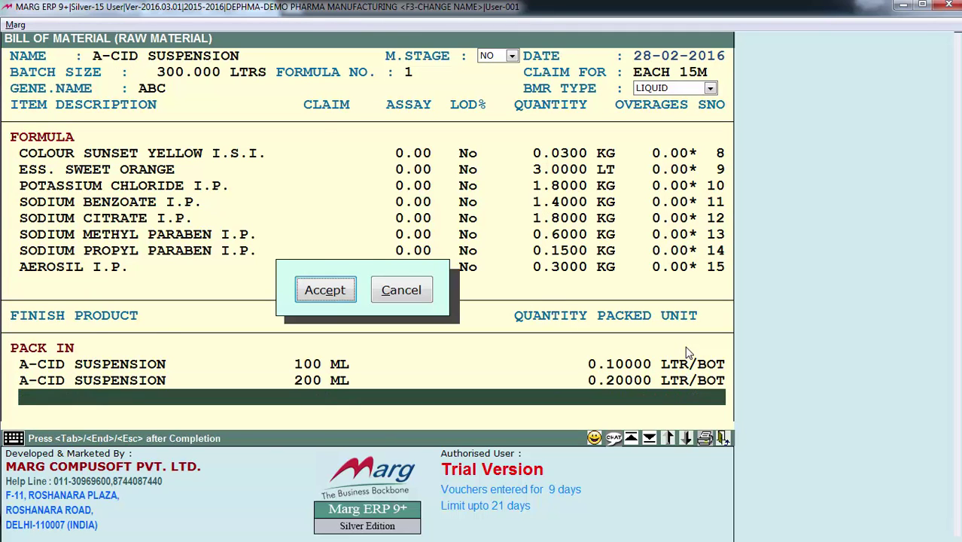
pyautogui.press('Return')
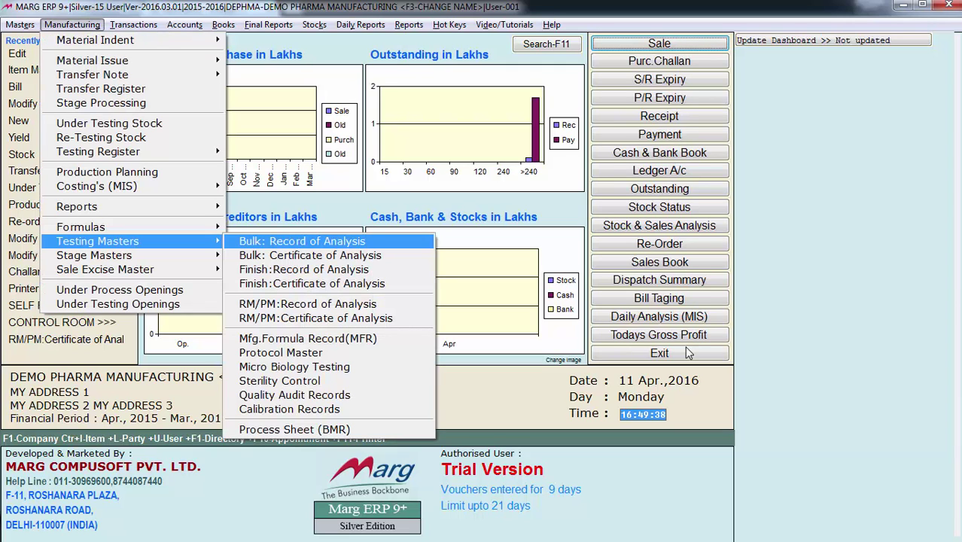
# Look through the testing masters, covering the bulk, finish and RM/PM analysis entries, the protocol master and the calibration records.
pyautogui.press('Down')
pyautogui.press('Down')
pyautogui.press('Down')
pyautogui.press('Down')
pyautogui.press('Down')
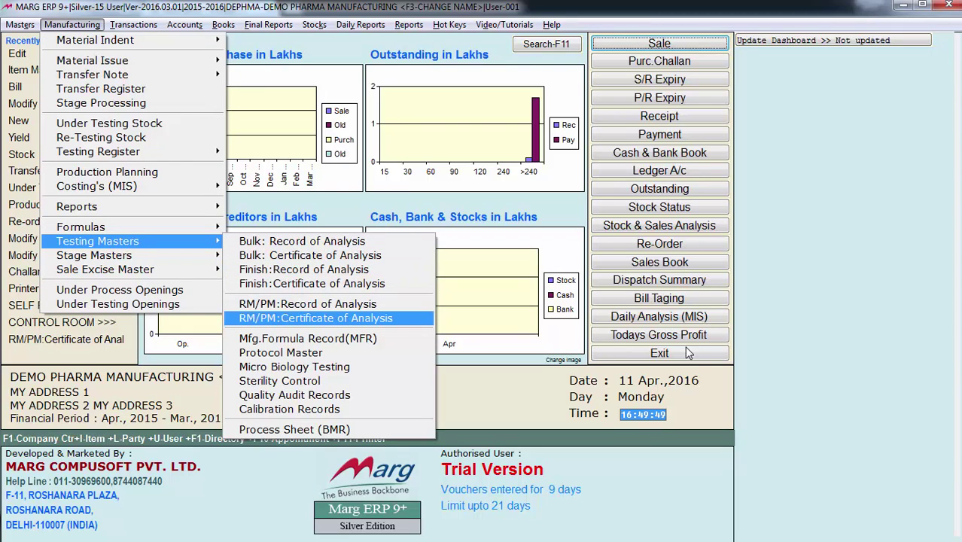
pyautogui.press('Up')
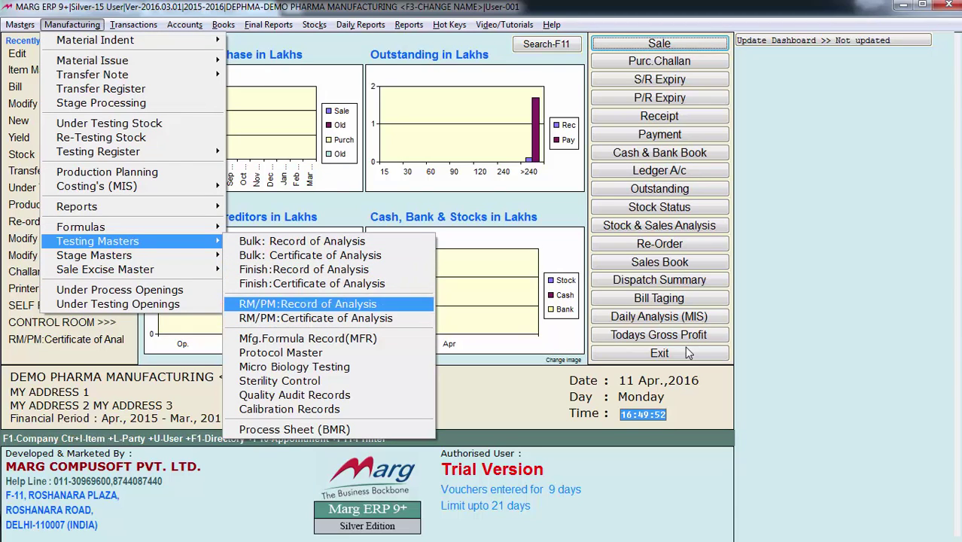
pyautogui.press('Down')
pyautogui.press('Down')
pyautogui.press('Down')
pyautogui.press('Down')
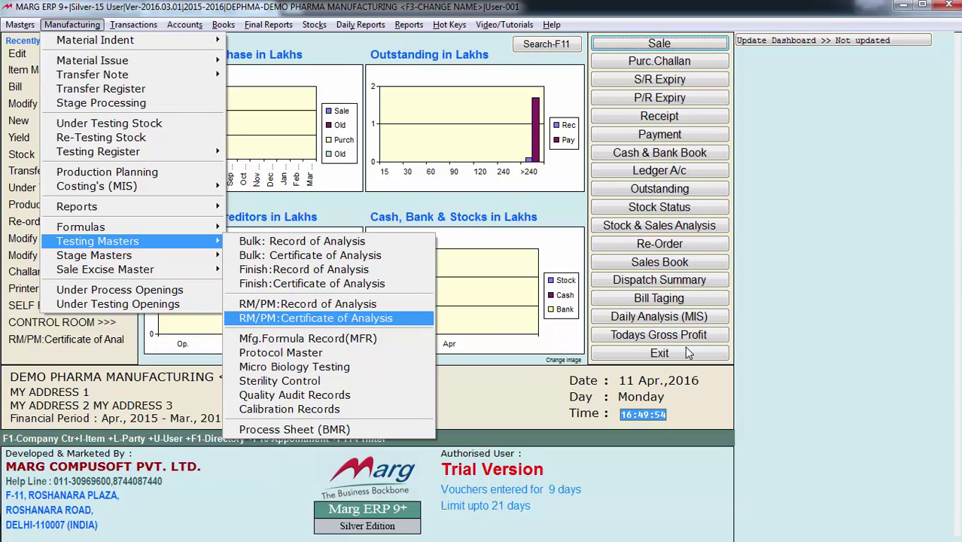
pyautogui.press('Down')
pyautogui.press('Down')
pyautogui.press('Down')
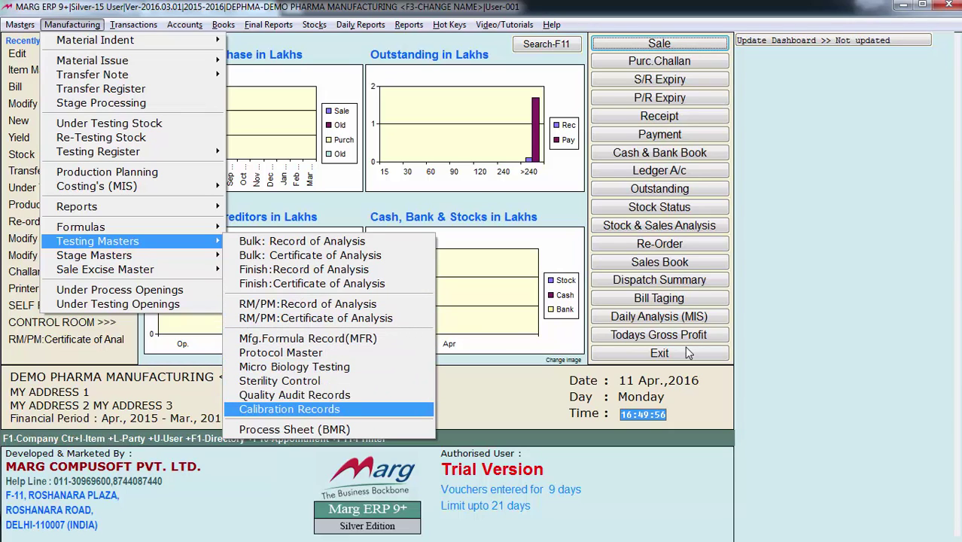
pyautogui.press('Up')
pyautogui.press('Up')
pyautogui.press('Up')
pyautogui.press('Up')
pyautogui.press('Up')
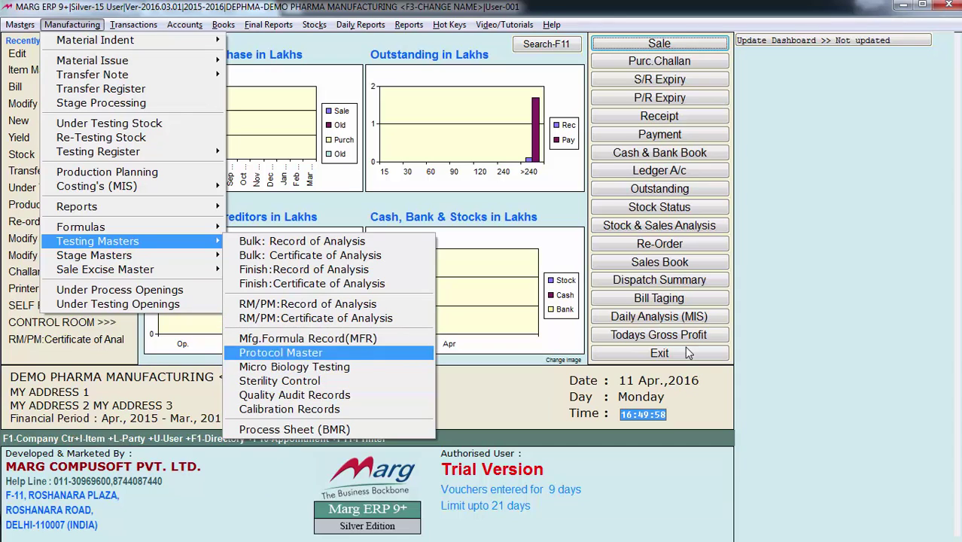
pyautogui.press('Up')
pyautogui.press('Down')
pyautogui.press('Down')
pyautogui.press('Down')
pyautogui.press('Up')
pyautogui.press('Up')
pyautogui.press('Up')
pyautogui.press('Up')
pyautogui.press('Up')
pyautogui.press('Up')
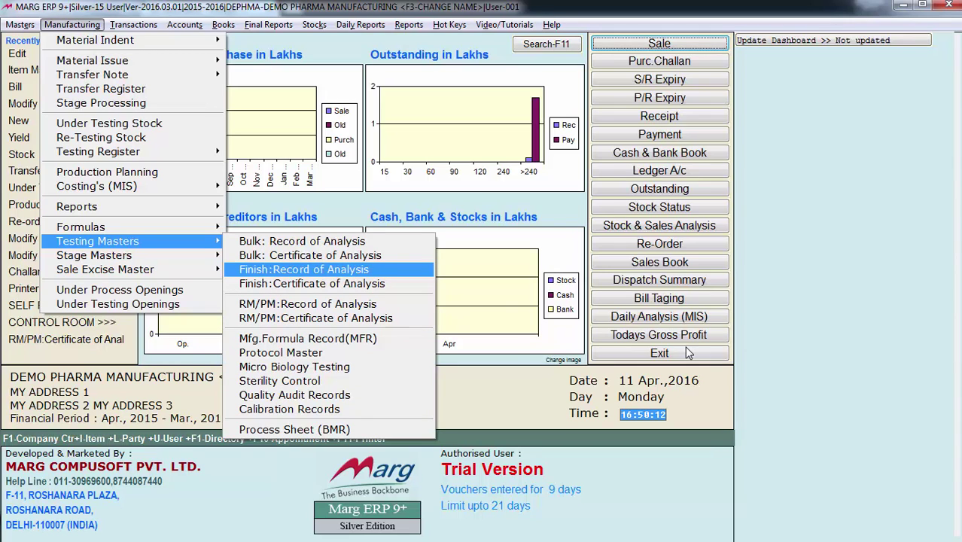
# Compare the RM/PM record and certificate of analysis entries and open the RM/PM Record of Analysis for viewing and editing.
pyautogui.press('Down')
pyautogui.press('Down')
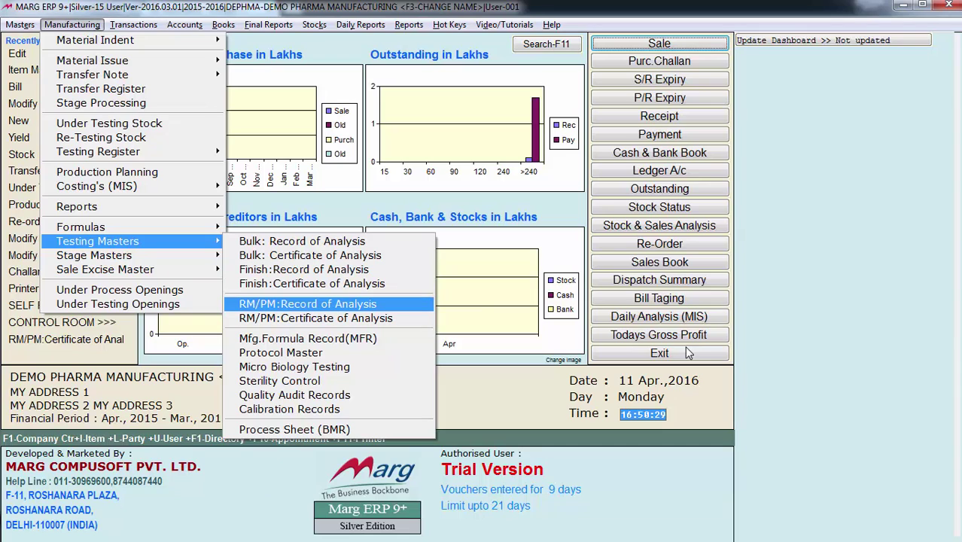
pyautogui.press('Down')
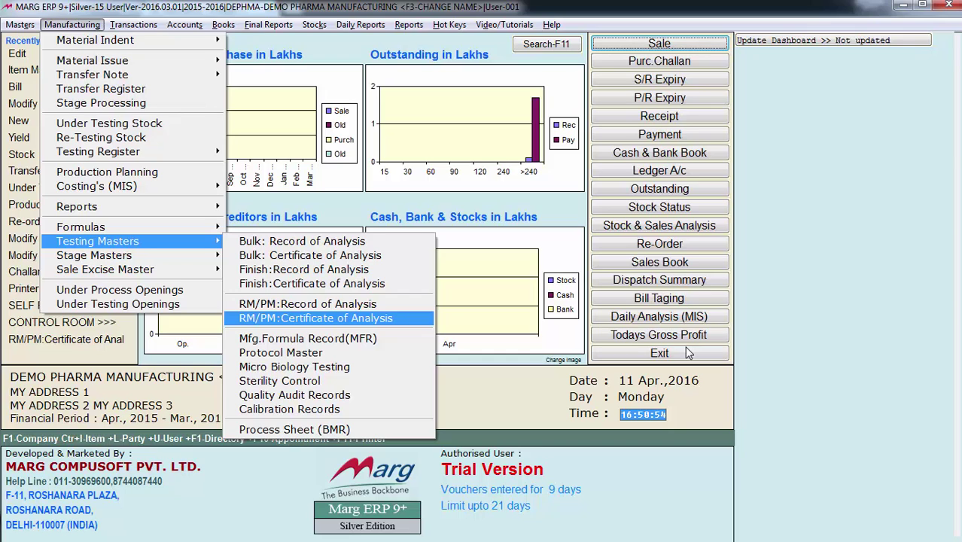
pyautogui.press('Up')
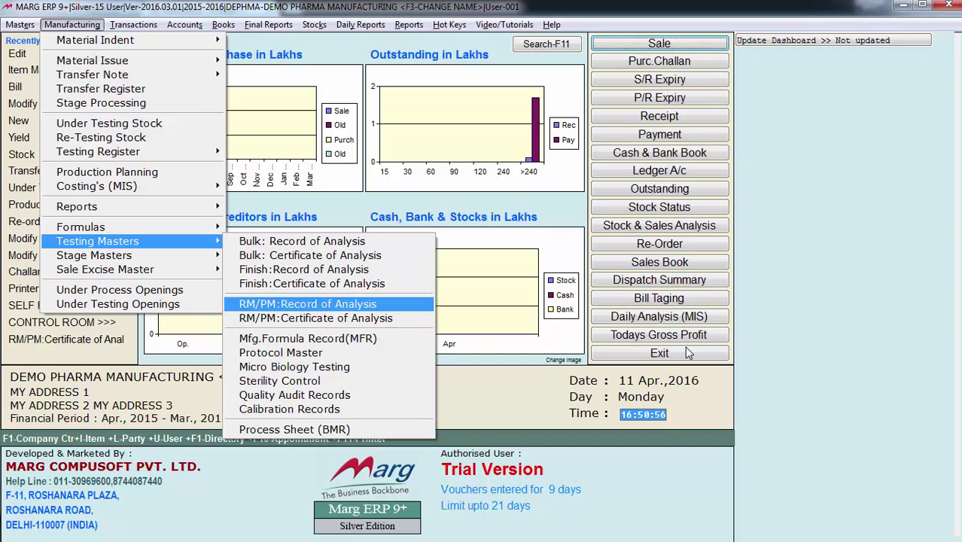
pyautogui.press('Down')
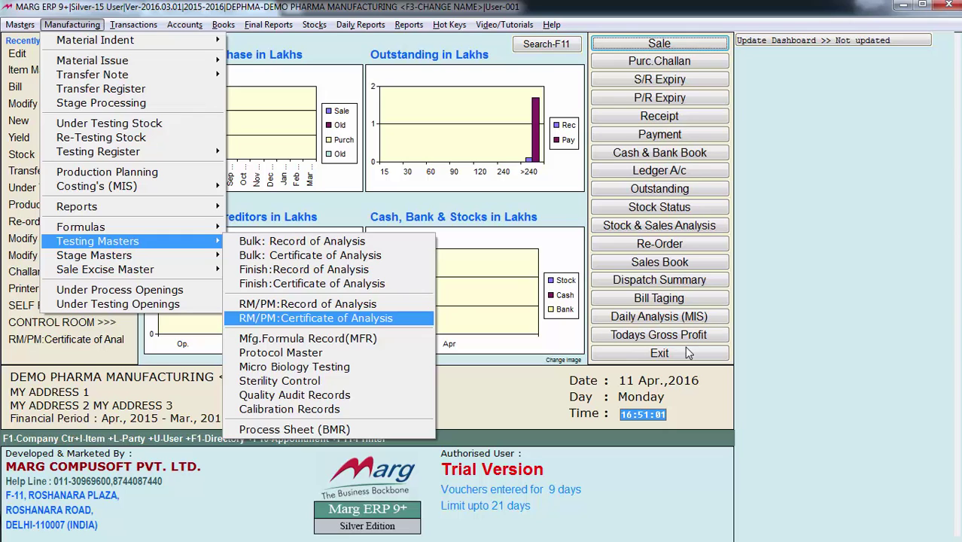
pyautogui.press('Up')
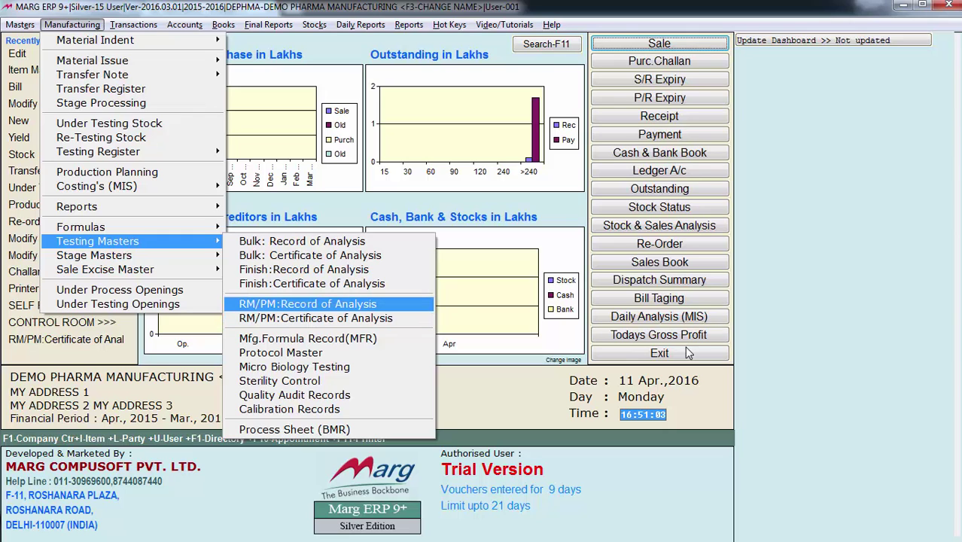
pyautogui.press('Return')
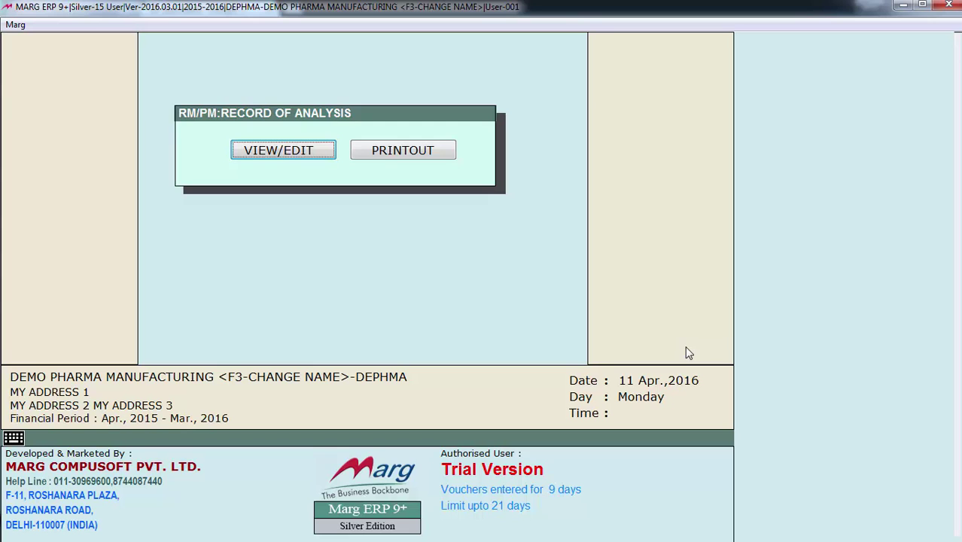
pyautogui.press('Return')
# List the RAW MATERIAL group and open the record of analysis for AEROSIL I.P., leaving its query descriptions blank.
pyautogui.press('Up')
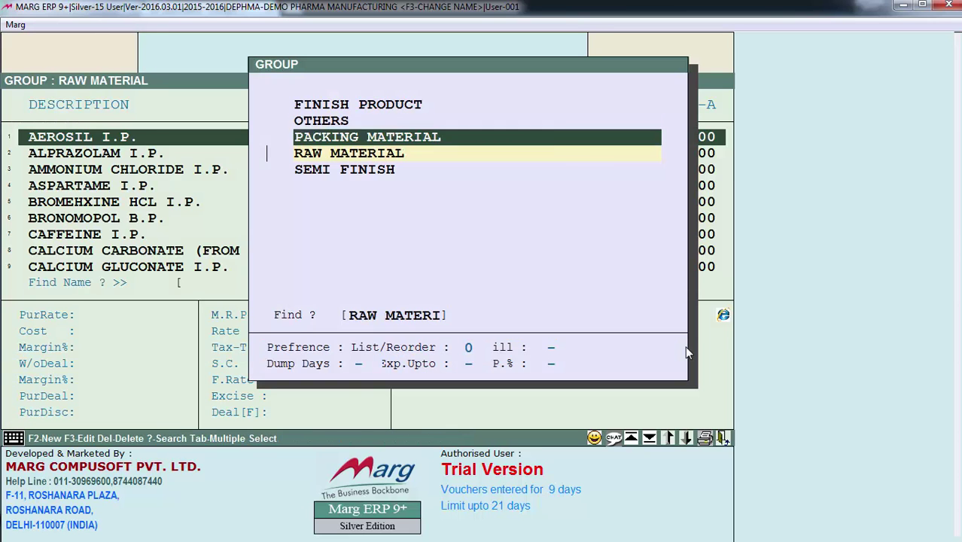
pyautogui.press('Up')
pyautogui.press('Up')
pyautogui.press('Return')
pyautogui.press('Escape')
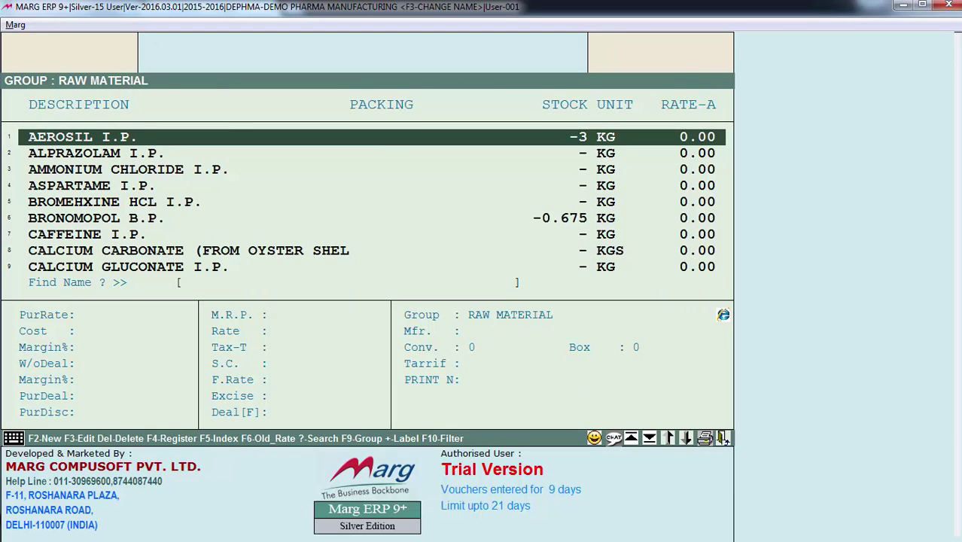
pyautogui.press('Return')
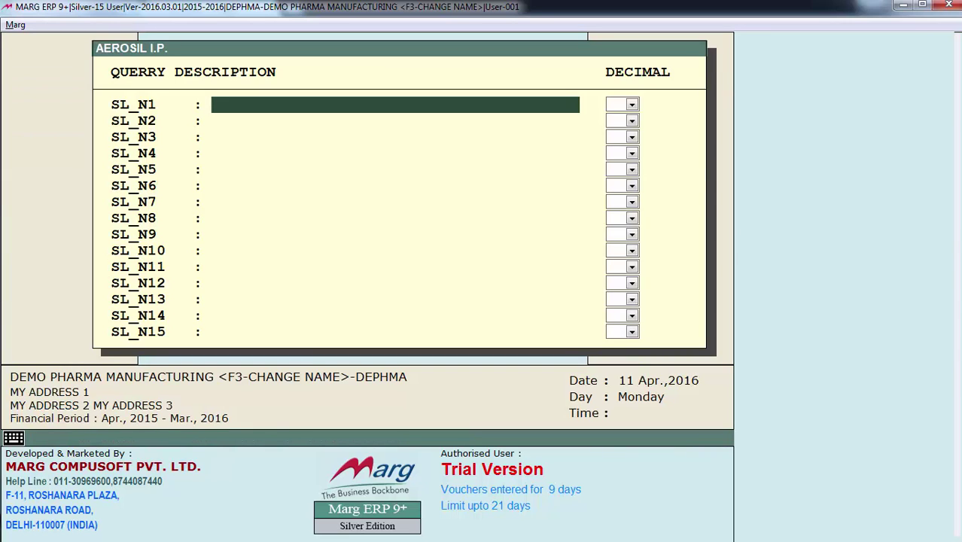
pyautogui.press('Return')
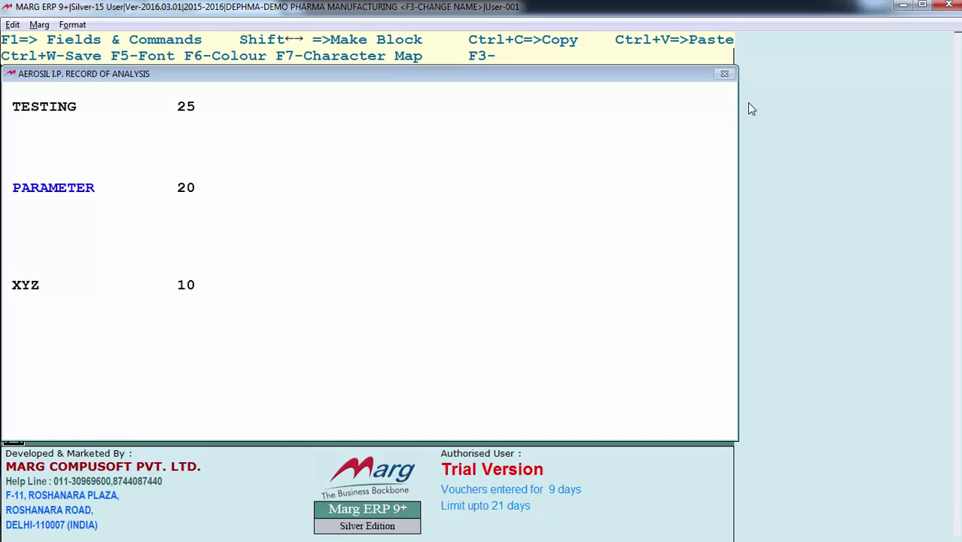
# Read through the TESTING, PARAMETER and XYZ entries in the AEROSIL I.P. record of analysis, and close it.
pyautogui.press('Left')
pyautogui.press('Down')
pyautogui.press('Down')
pyautogui.press('Down')
pyautogui.press('Down')
pyautogui.press('Down')
pyautogui.press('Down')
pyautogui.press('Down')
pyautogui.press('Up')
pyautogui.press('Up')
pyautogui.press('Up')
pyautogui.press('Up')
pyautogui.press('Up')
pyautogui.press('Right')
pyautogui.press('Down')
pyautogui.press('Down')
pyautogui.press('Down')
pyautogui.press('Down')
pyautogui.press('Down')
pyautogui.press('Down')
pyautogui.press('Escape')
pyautogui.press('Return')
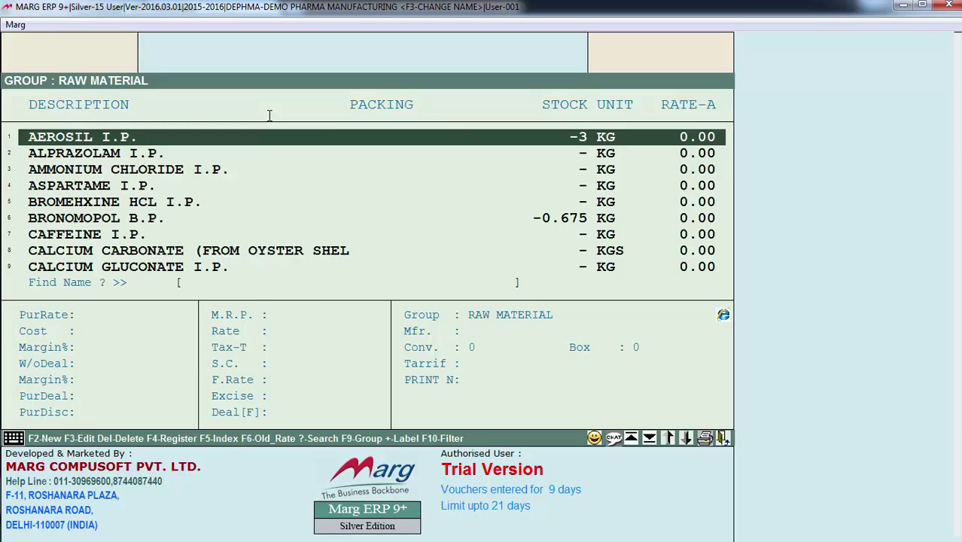
pyautogui.press('Escape')
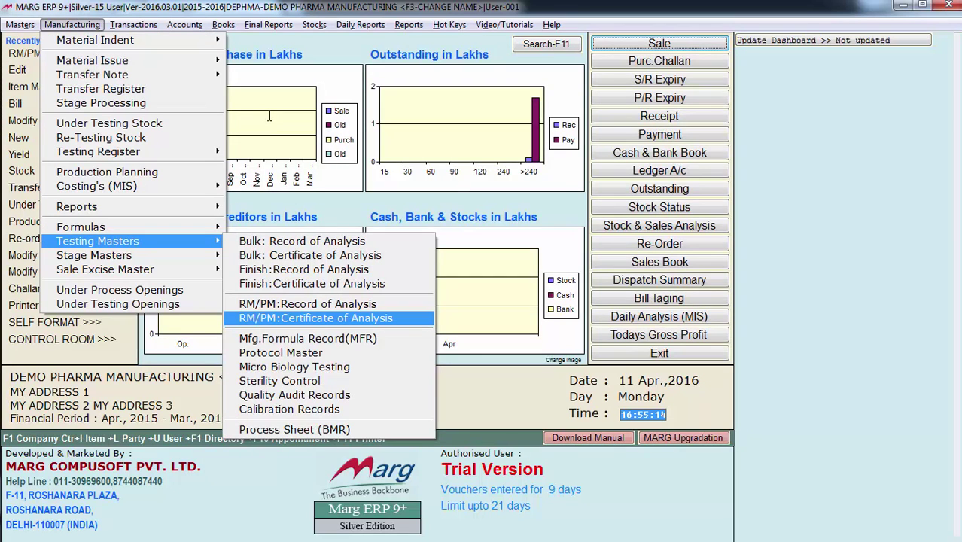
# Open the RM/PM Certificate of Analysis for AEROSIL I.P., leaving its query descriptions blank.
pyautogui.press('Return')
pyautogui.press('Return')
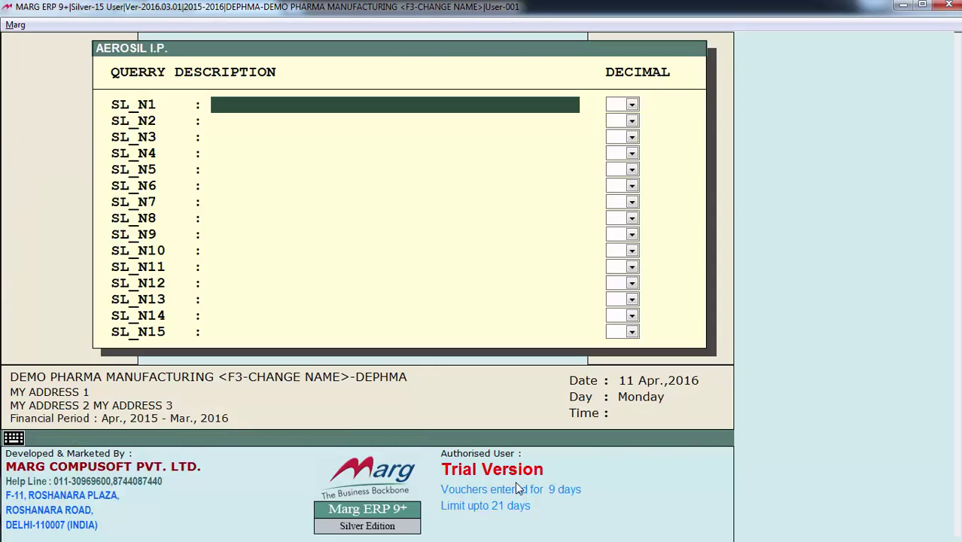
pyautogui.press('Return')
# Add the line "THIS IS TO CERTIFY THAT THIS PRODUCT IS ....." below the numbered list in the certificate.
pyautogui.press('Up')
pyautogui.press('Up')
pyautogui.press('Up')
pyautogui.press('Up')
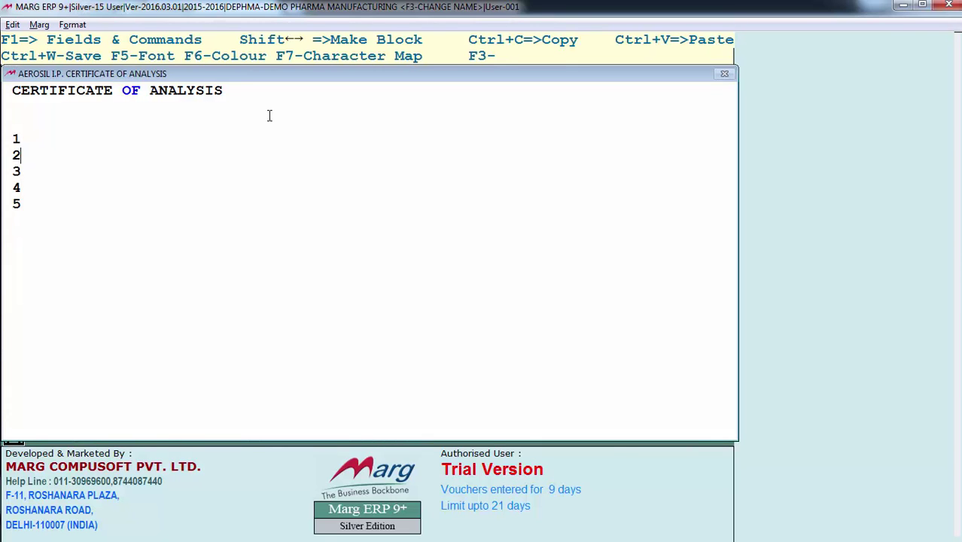
pyautogui.press('Right')
pyautogui.press('Down')
pyautogui.press('Down')
pyautogui.press('Down')
pyautogui.press('Down')
pyautogui.press('Up')
pyautogui.press('Down')
pyautogui.press('Down')
pyautogui.press('Down')
pyautogui.press('Down')
pyautogui.write('THIS IS TO CERTIF')
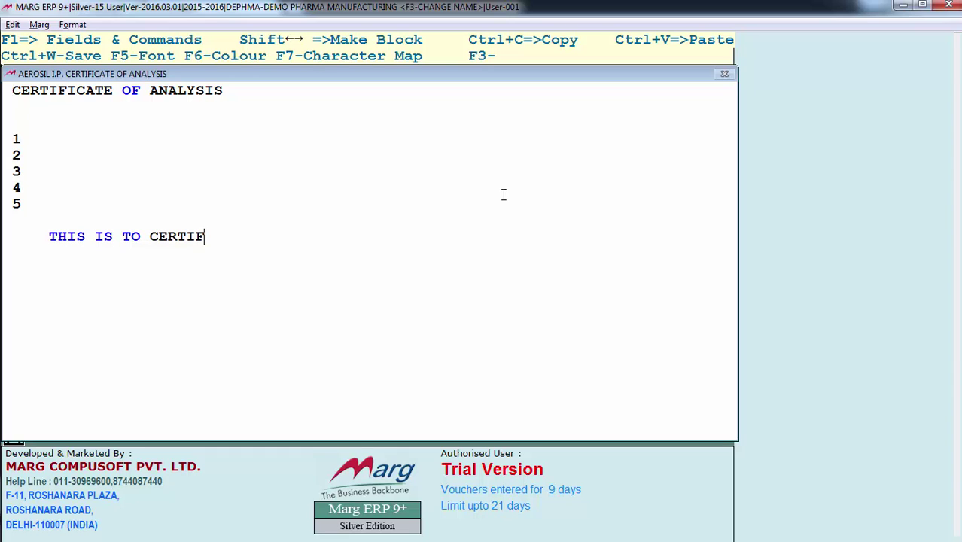
pyautogui.write('Y THAT THIS PRODUCT IS .....')
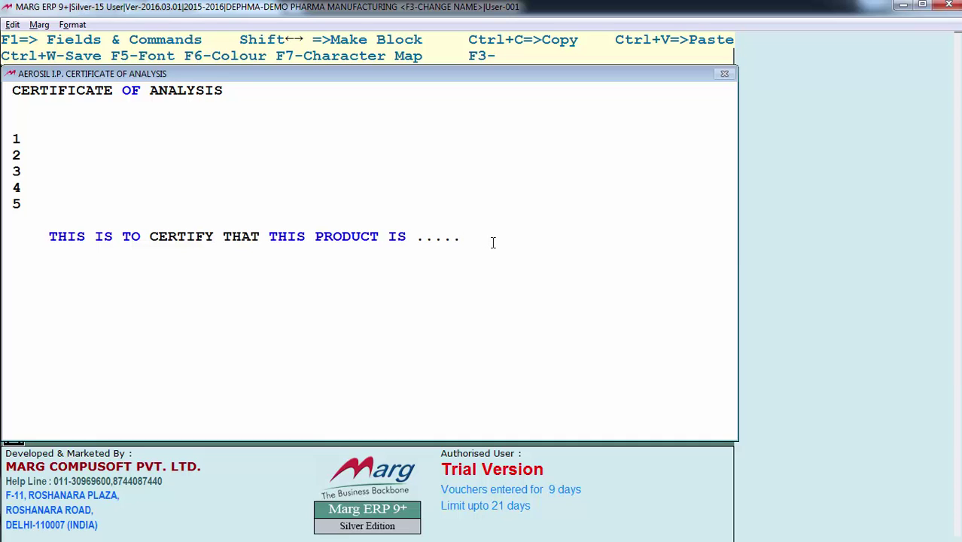
# Save the AEROSIL I.P. certificate of analysis and leave the raw material list.
pyautogui.press('Escape')
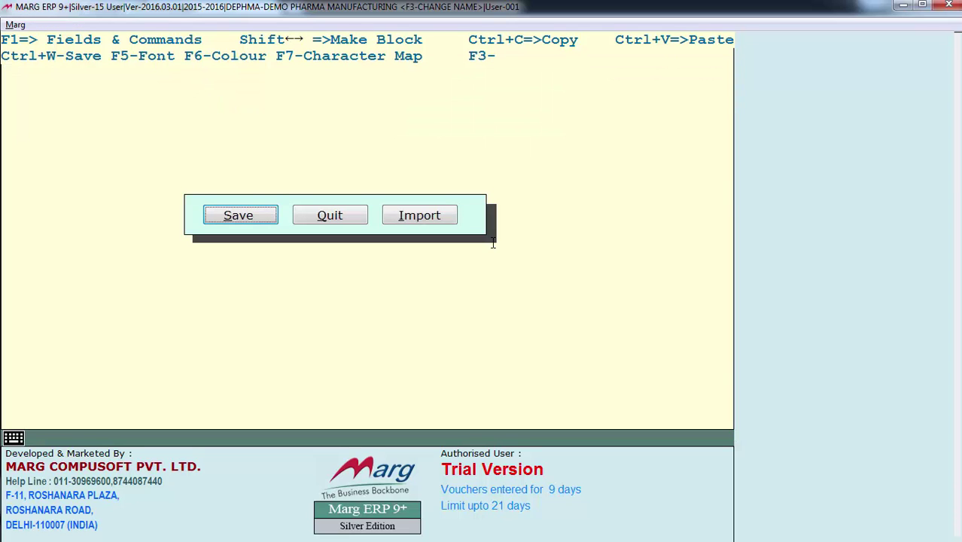
pyautogui.press('Return')
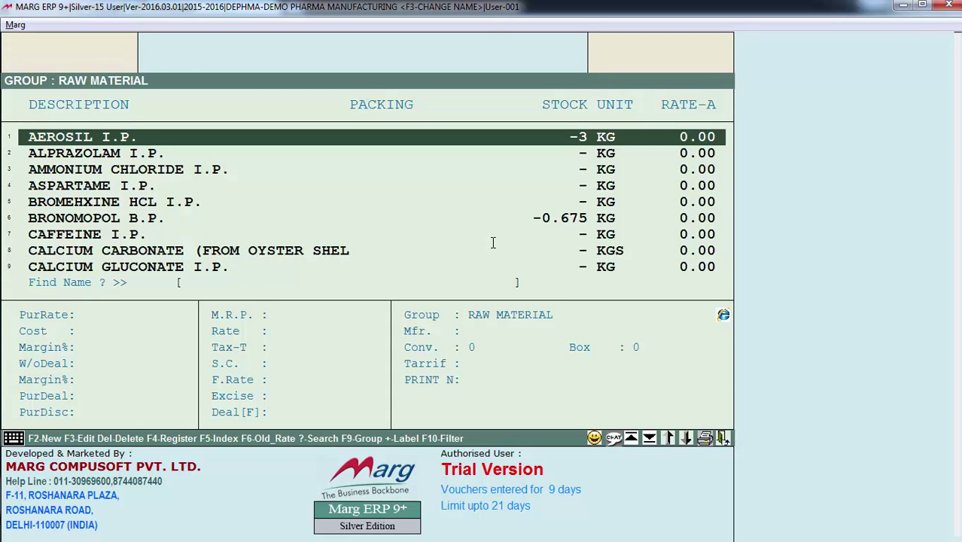
pyautogui.press('Escape')
pyautogui.press('Escape')
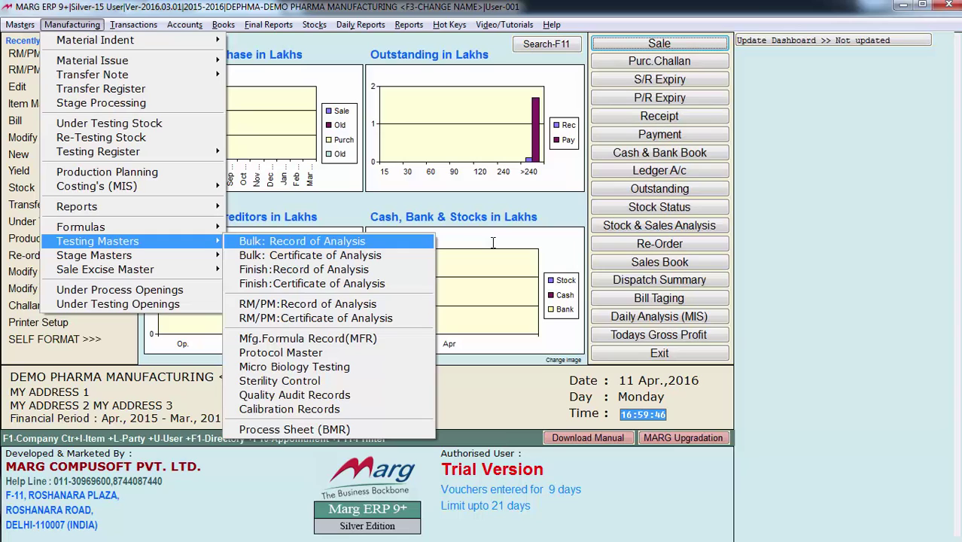
pyautogui.press('Down')
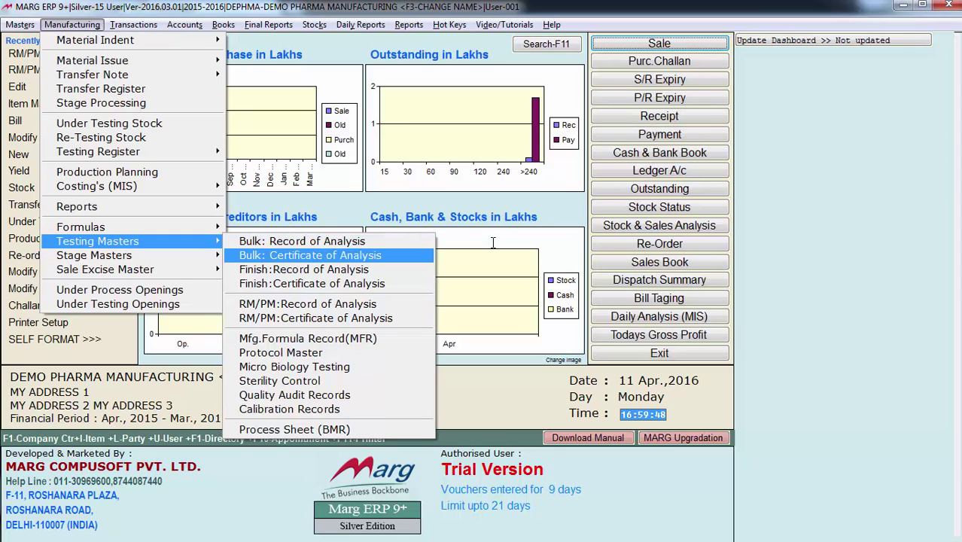
pyautogui.press('Down')
pyautogui.press('Down')
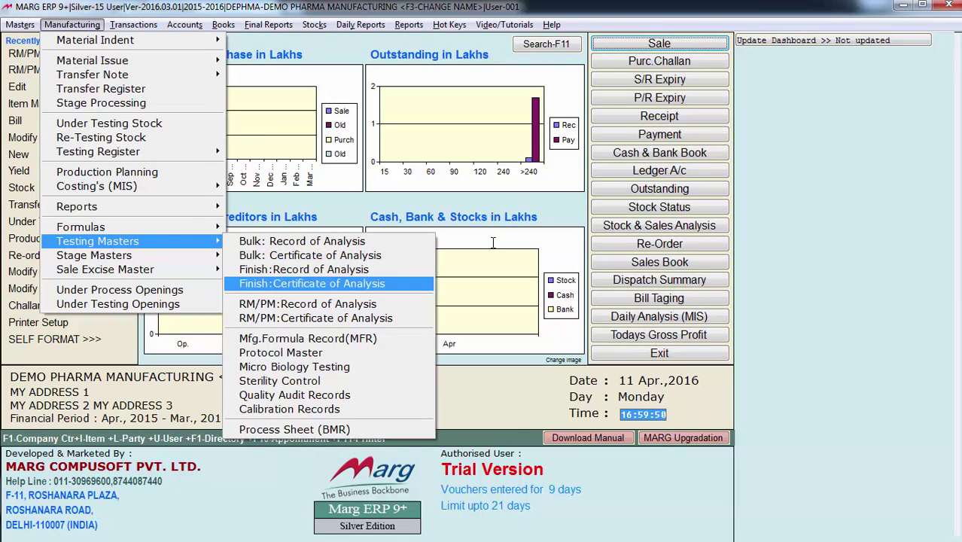
pyautogui.press('Up')
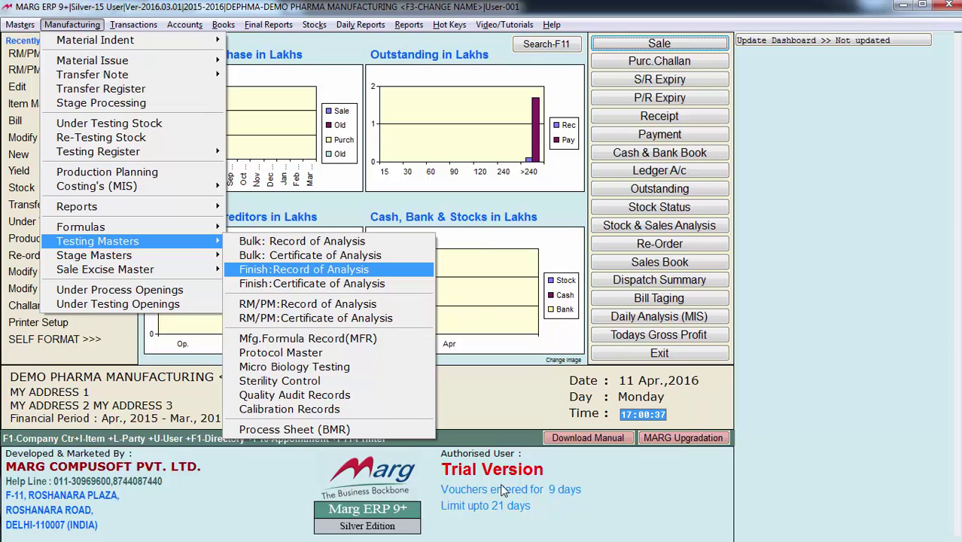
pyautogui.press('Up')
pyautogui.press('Up')
pyautogui.press('Down')
pyautogui.press('Down')
pyautogui.press('Down')
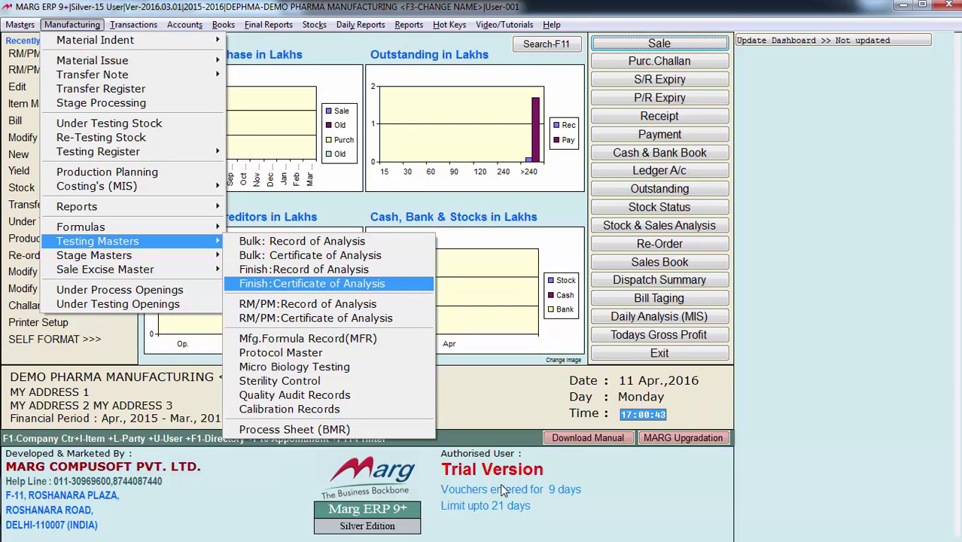
pyautogui.press('Down')
pyautogui.press('Down')
pyautogui.press('Down')
pyautogui.press('Down')
pyautogui.press('Down')
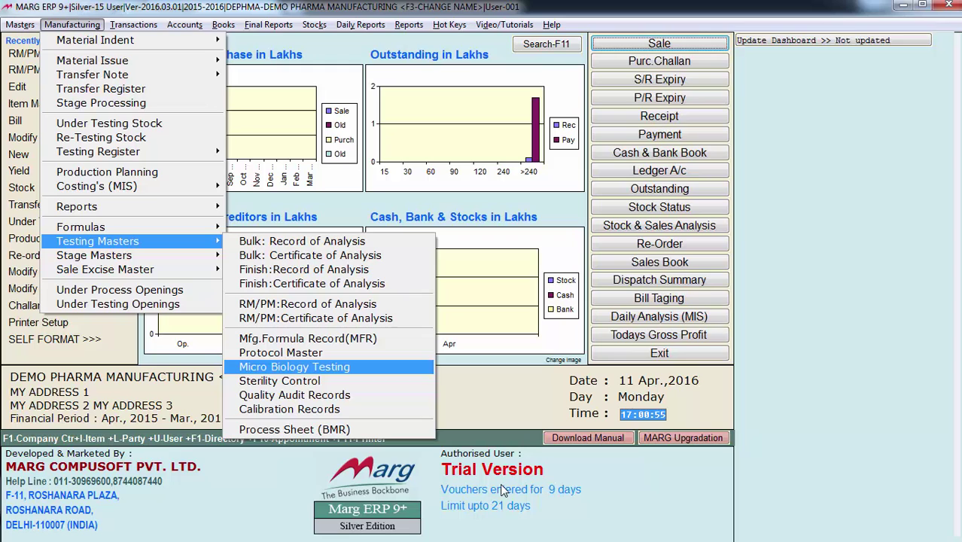
pyautogui.press('Down')
pyautogui.press('Down')
pyautogui.press('Down')
pyautogui.press('Down')
pyautogui.press('Down')
pyautogui.press('Down')
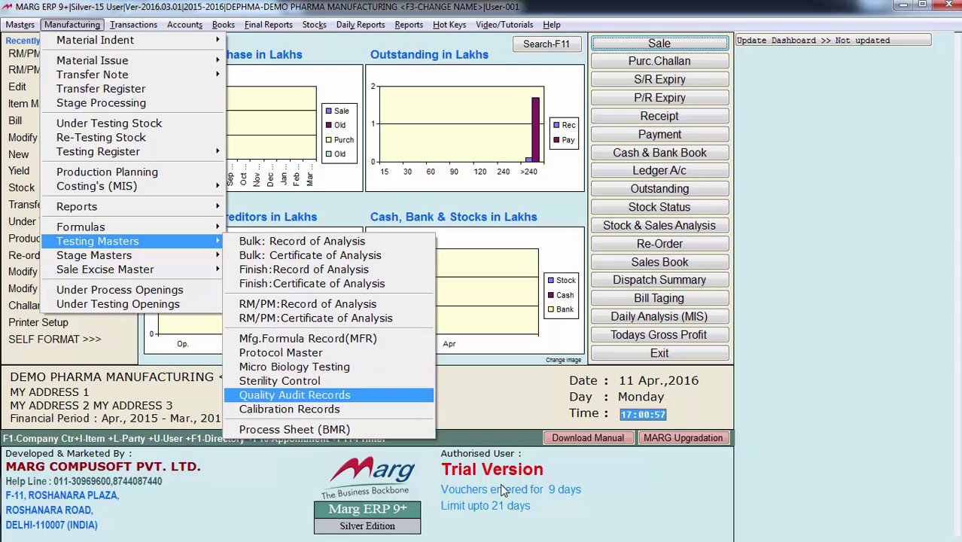
pyautogui.press('Up')
pyautogui.press('Up')
pyautogui.press('Up')
pyautogui.press('Up')
pyautogui.press('Up')
pyautogui.press('Up')
pyautogui.press('Up')
pyautogui.press('Up')
pyautogui.press('Up')
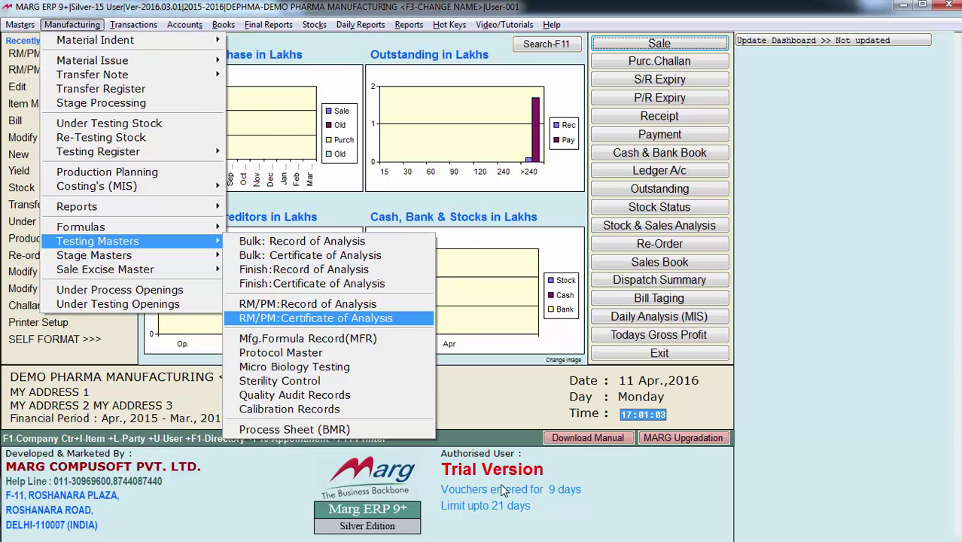
pyautogui.press('Escape')
pyautogui.press('Escape')
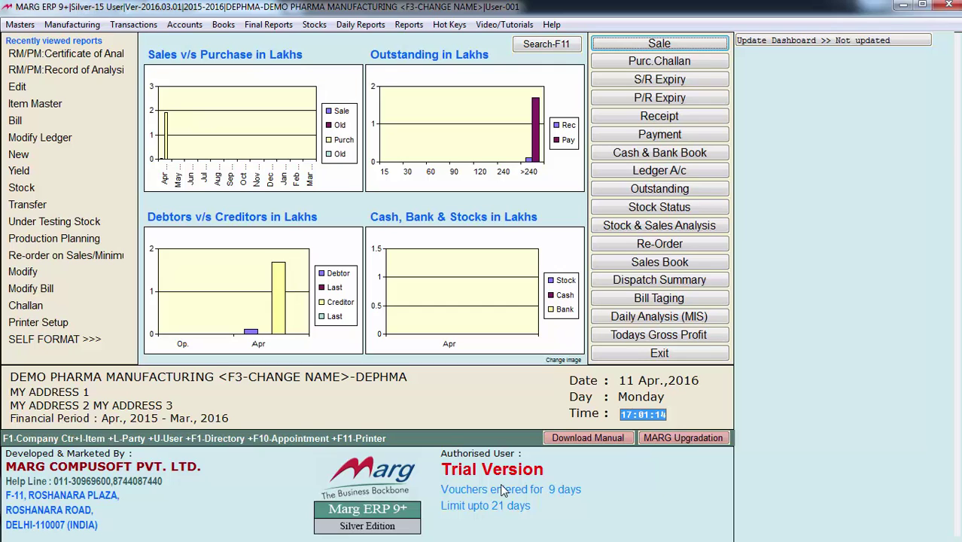
# Open Production Planning from the manufacturing functions.
pyautogui.hotkey('alt', 'n')
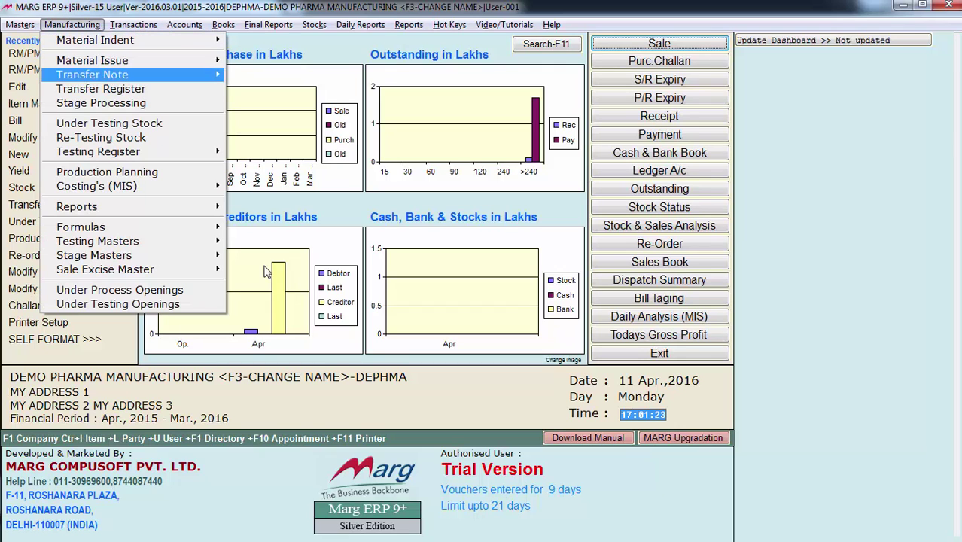
pyautogui.press('Down')
pyautogui.press('Down')
pyautogui.press('Down')
pyautogui.press('Down')
pyautogui.press('Down')
pyautogui.press('Down')
pyautogui.press('Down')
pyautogui.press('Down')
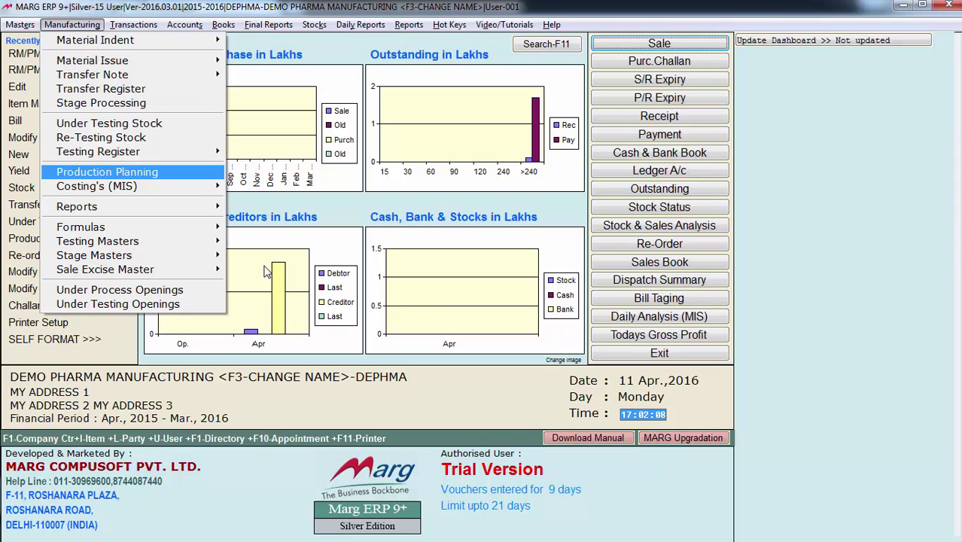
pyautogui.press('Return')
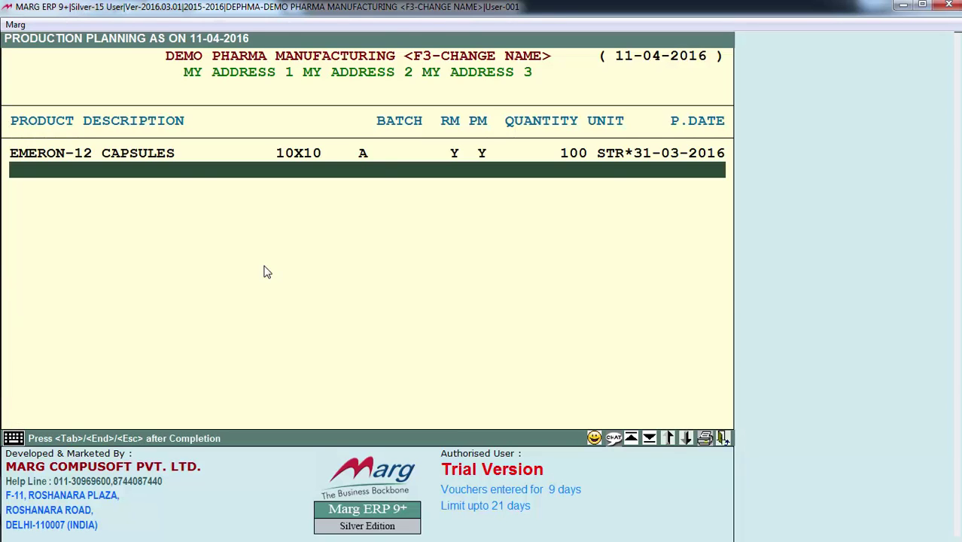
# Start a new planning line for the finished product A-CID SUSPENSION 100 ML, leaving its batch blank.
pyautogui.press('Return')
pyautogui.write('A')
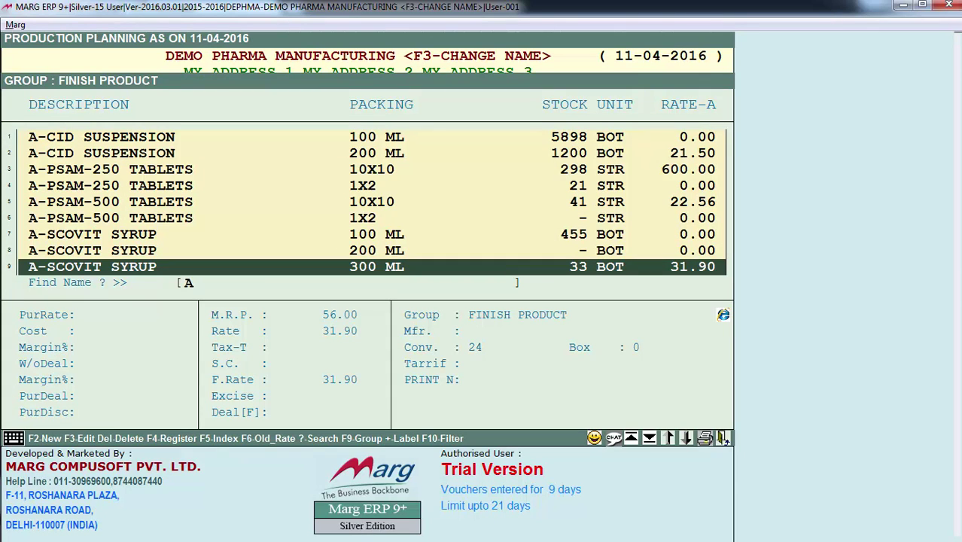
pyautogui.press('Home')
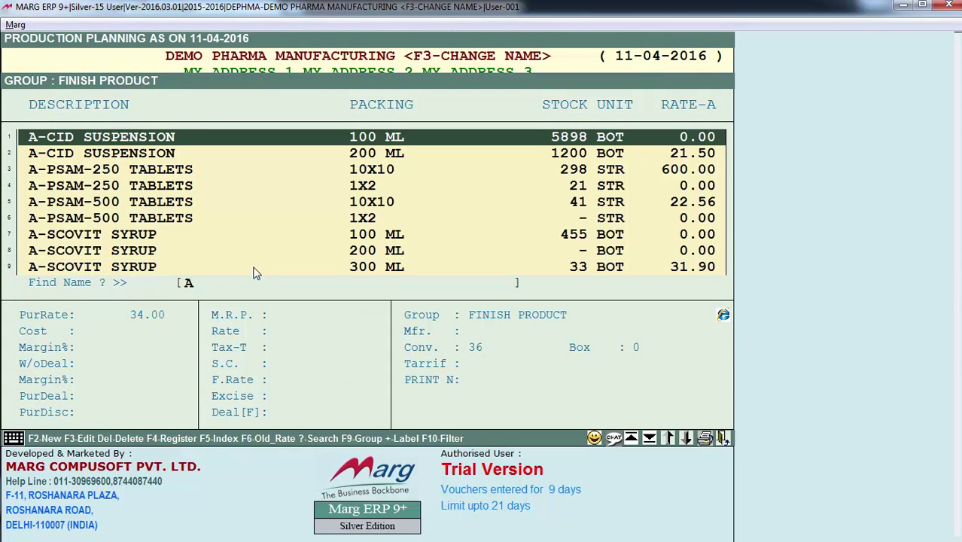
pyautogui.press('Return')
pyautogui.press('Return')
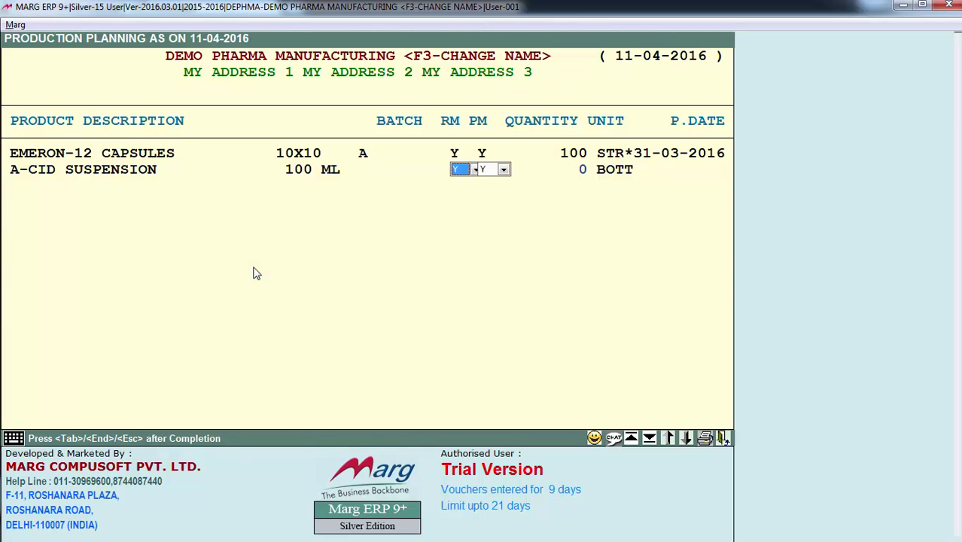
# Plan the A-CID SUSPENSION line with RM and PM both Y, quantity 1000 and planning date 31-03-2016.
pyautogui.hotkey('alt', 'Down')
pyautogui.press('Return')
pyautogui.press('Return')
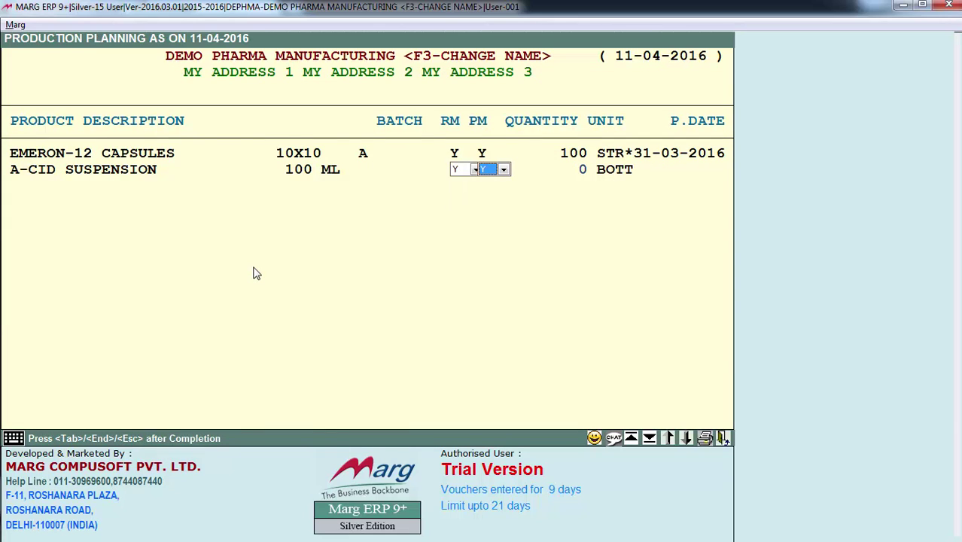
pyautogui.press('Return')
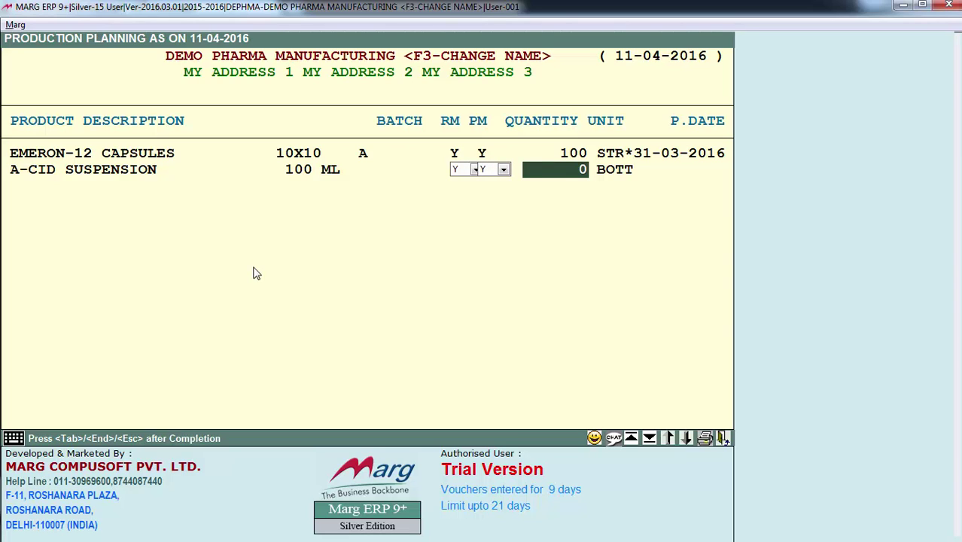
pyautogui.write('1000')
pyautogui.press('Return')
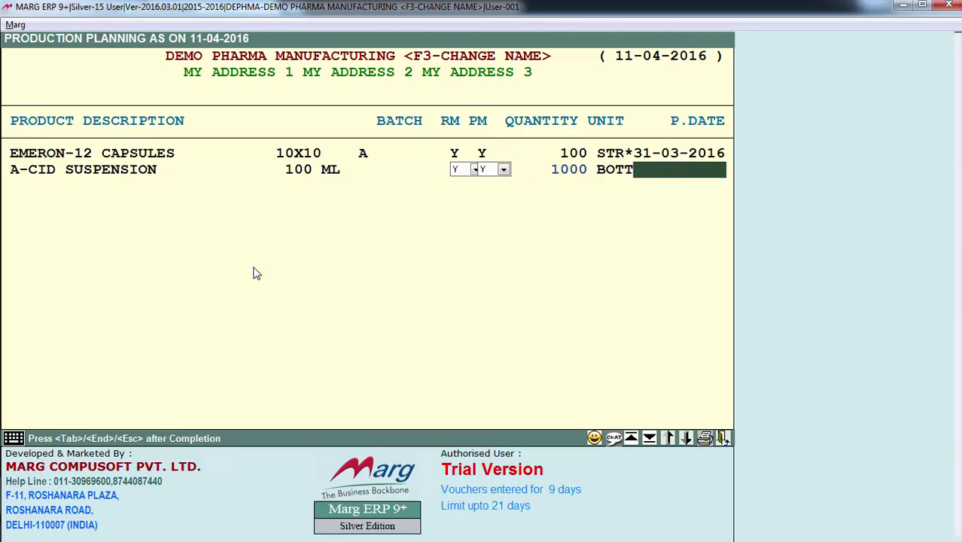
pyautogui.write('31-03-2016')
pyautogui.press('Return')
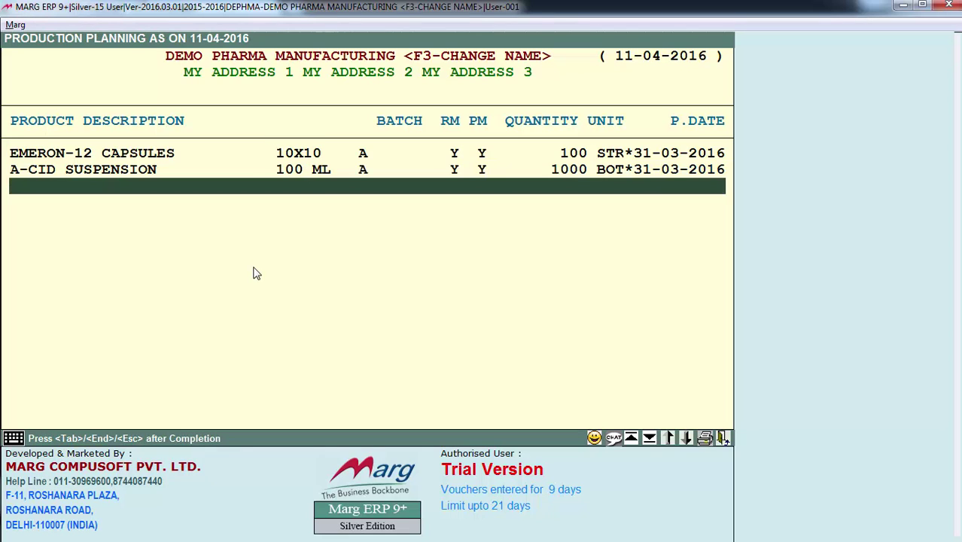
# Finish entering products in the production plan and bring up the planning report options.
pyautogui.press('Escape')
pyautogui.press('Down')
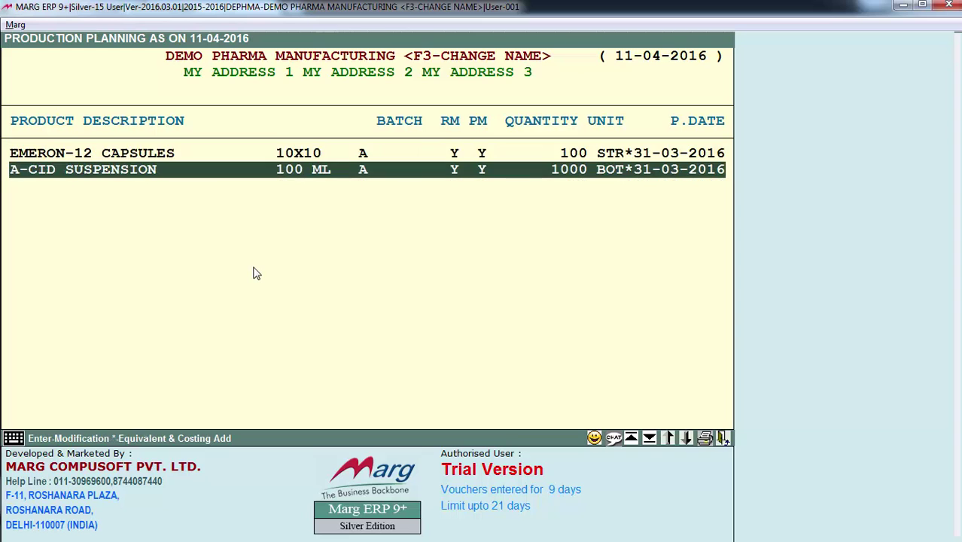
pyautogui.press('Up')
pyautogui.press('Down')
pyautogui.press('Escape')
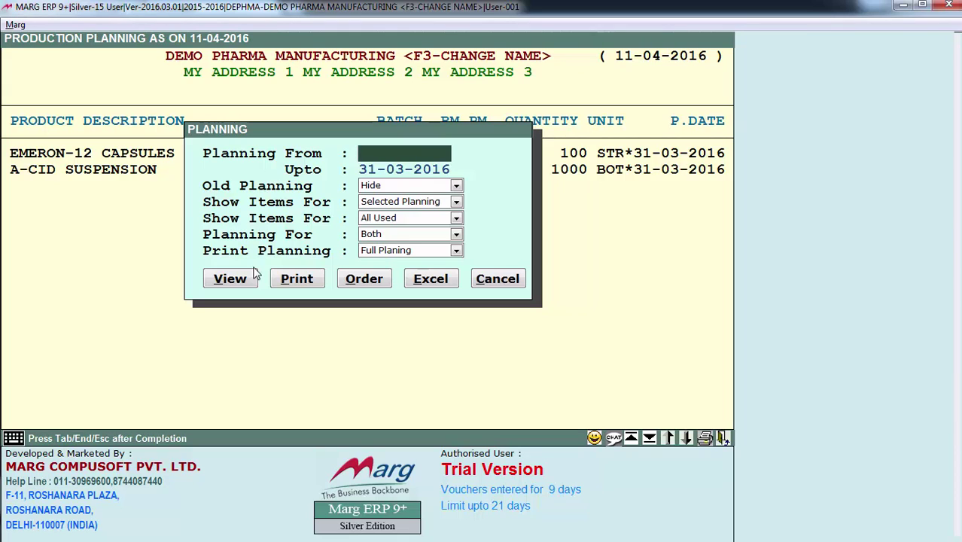
# Leave the planning start date blank with 31-03-2016 as end date, hide old planning, and show items for Selected Planning.
pyautogui.press('Return')
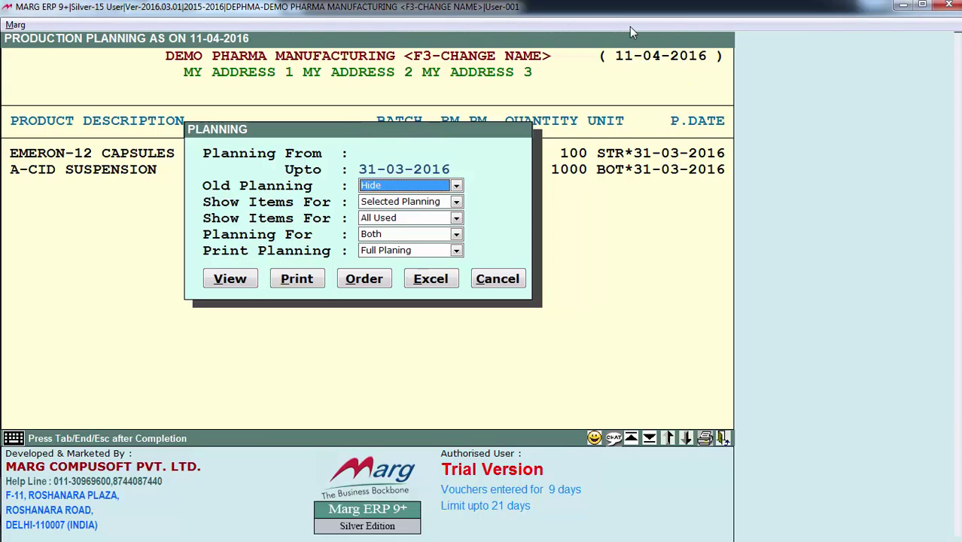
pyautogui.hotkey('alt', 'Down')
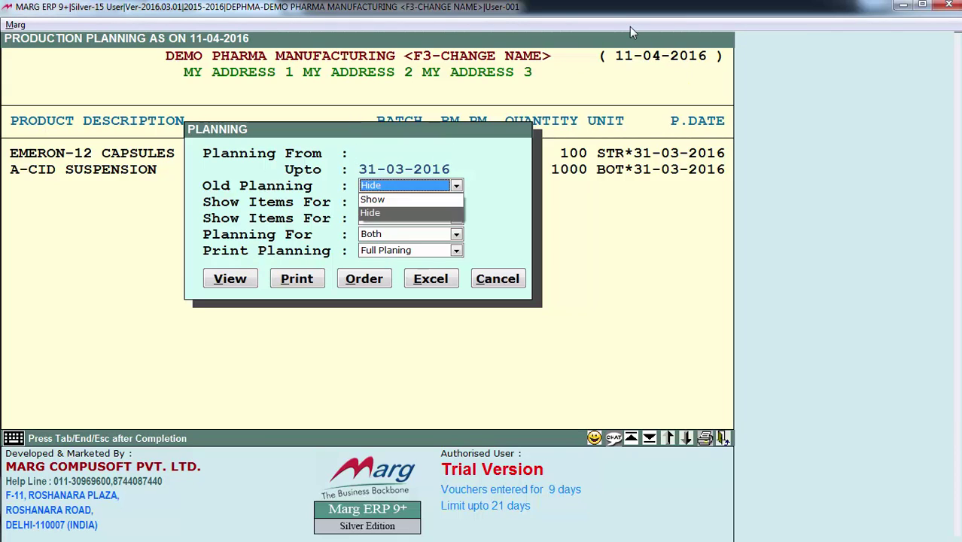
pyautogui.press('Up')
pyautogui.press('Down')
pyautogui.press('Return')
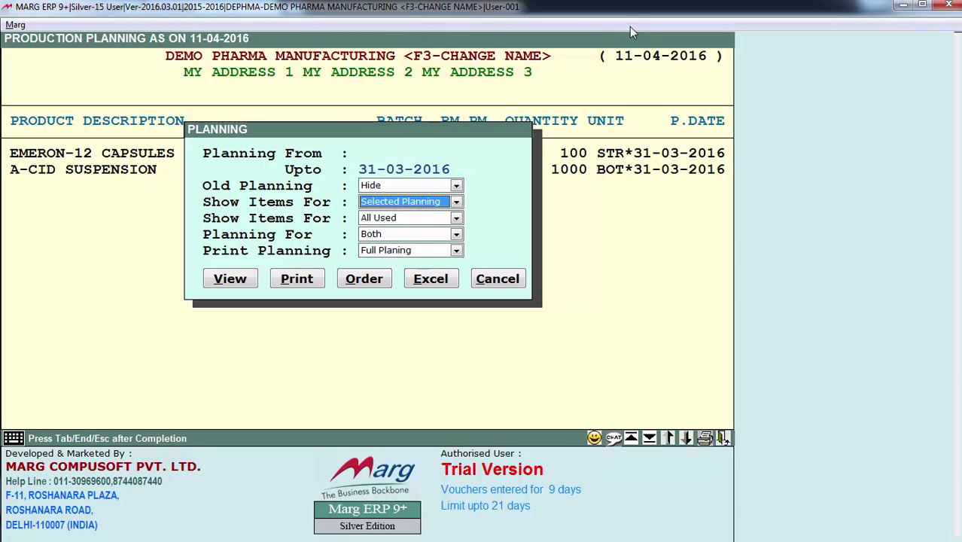
pyautogui.hotkey('alt', 'Down')
pyautogui.press('Down')
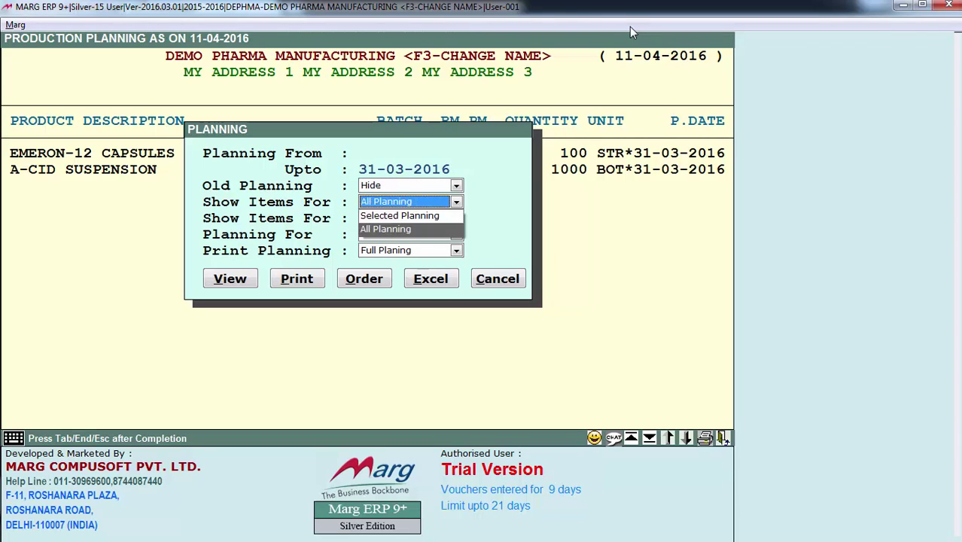
pyautogui.press('Up')
pyautogui.press('Return')
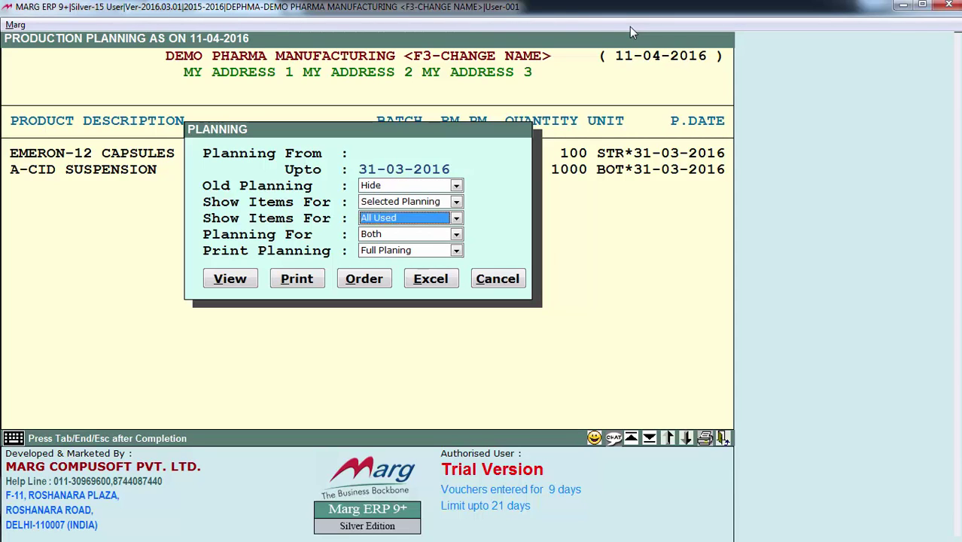
# Set the planning report to show All Used items and to cover Both raw and packing materials.
pyautogui.hotkey('alt', 'Down')
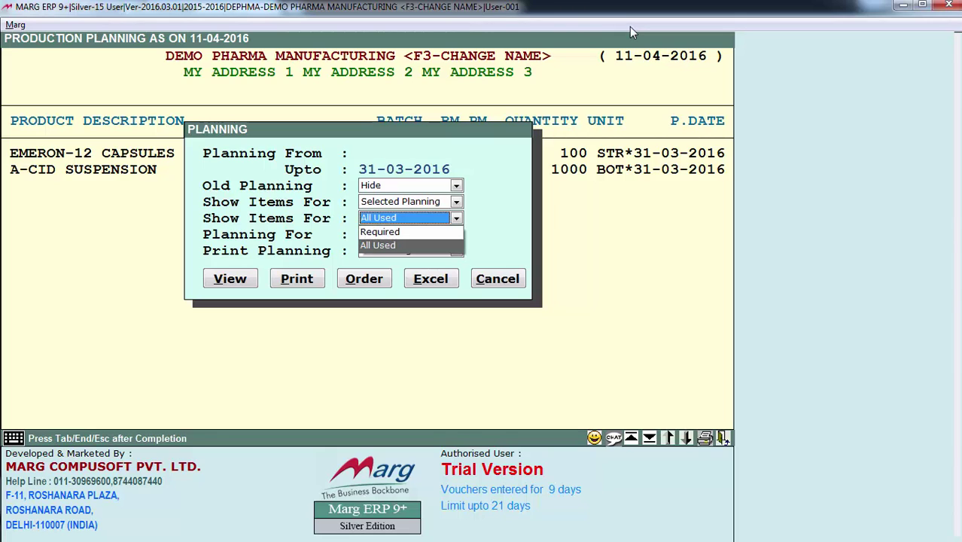
pyautogui.press('Up')
pyautogui.press('Down')
pyautogui.press('Up')
pyautogui.press('Down')
pyautogui.press('Return')
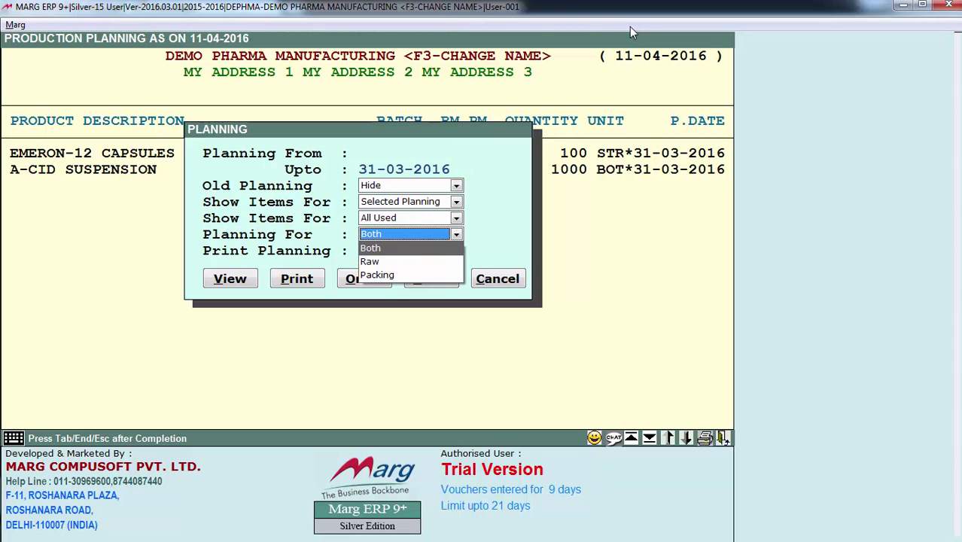
pyautogui.press('Down')
pyautogui.press('Down')
pyautogui.press('Up')
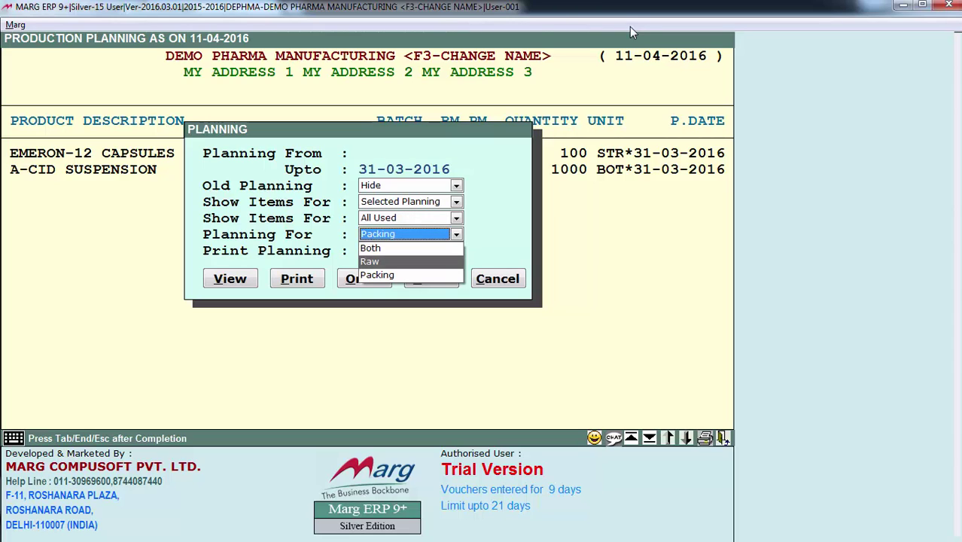
pyautogui.press('Up')
pyautogui.press('Return')
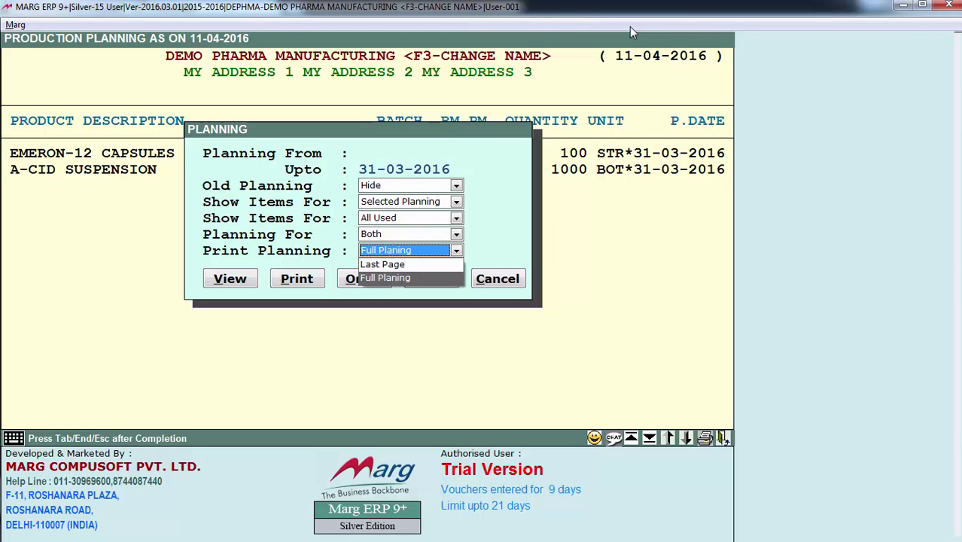
# Set Print Planning to Full Planing and view the production planning chart.
pyautogui.press('Up')
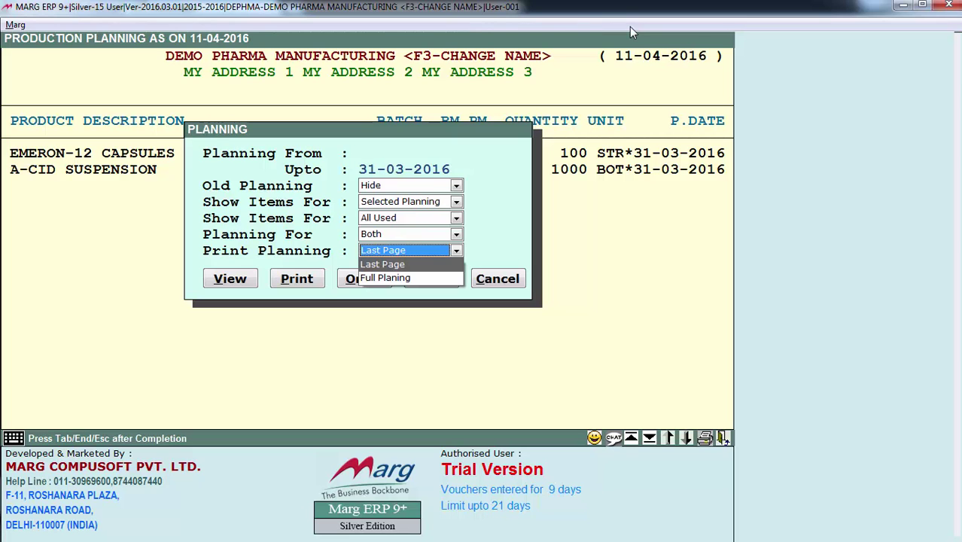
pyautogui.press('Down')
pyautogui.press('Return')
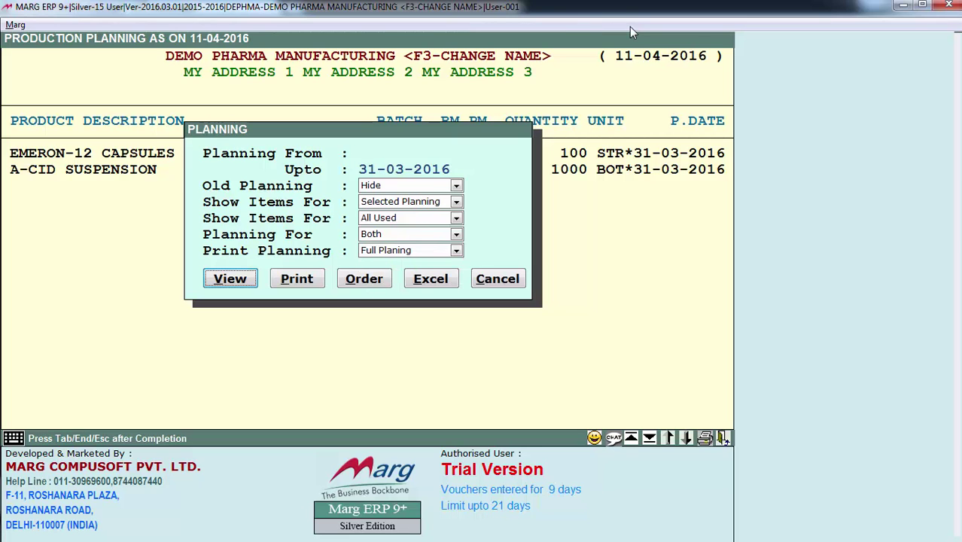
pyautogui.press('Return')
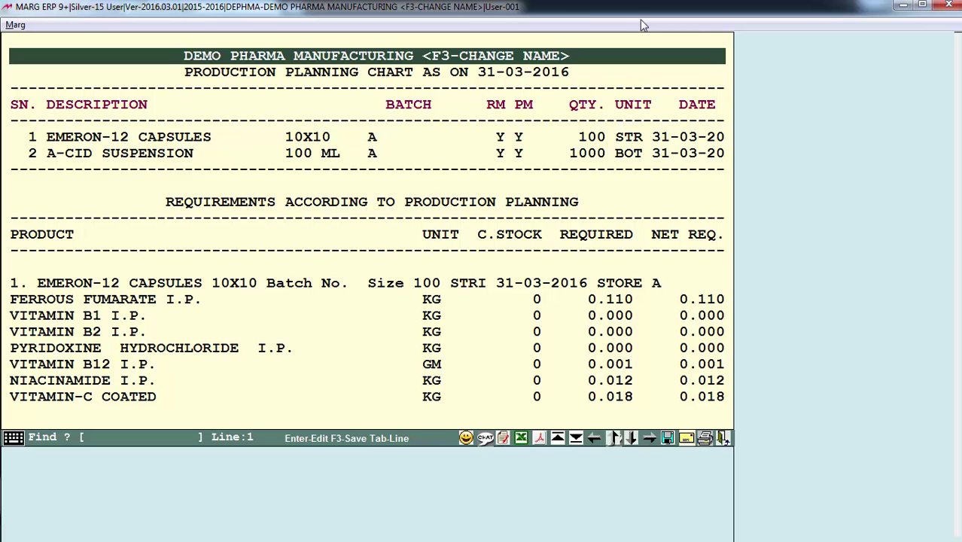
# Preview the production planning chart in GUI-View format and read the material requirements for both planned products.
pyautogui.click(663, 364)
pyautogui.click(540, 438)
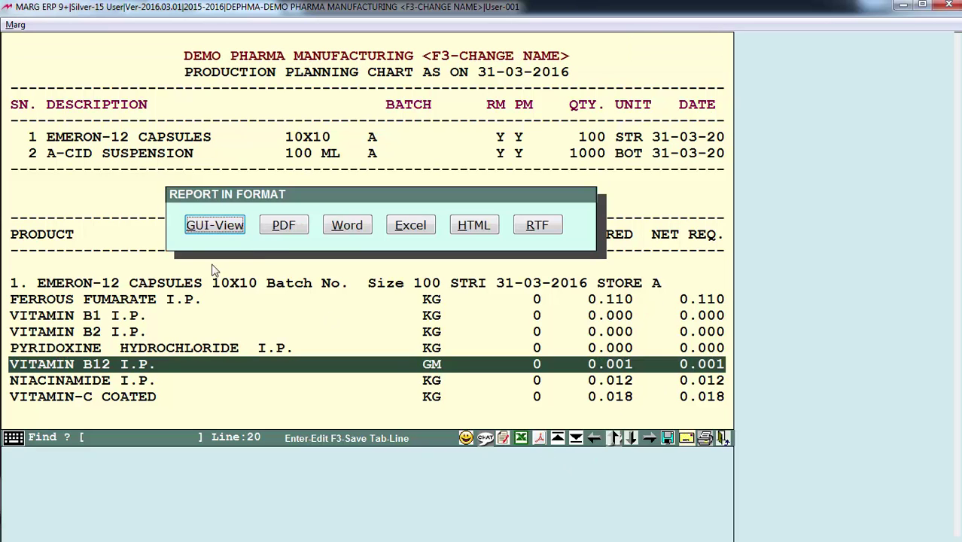
pyautogui.click(223, 226)
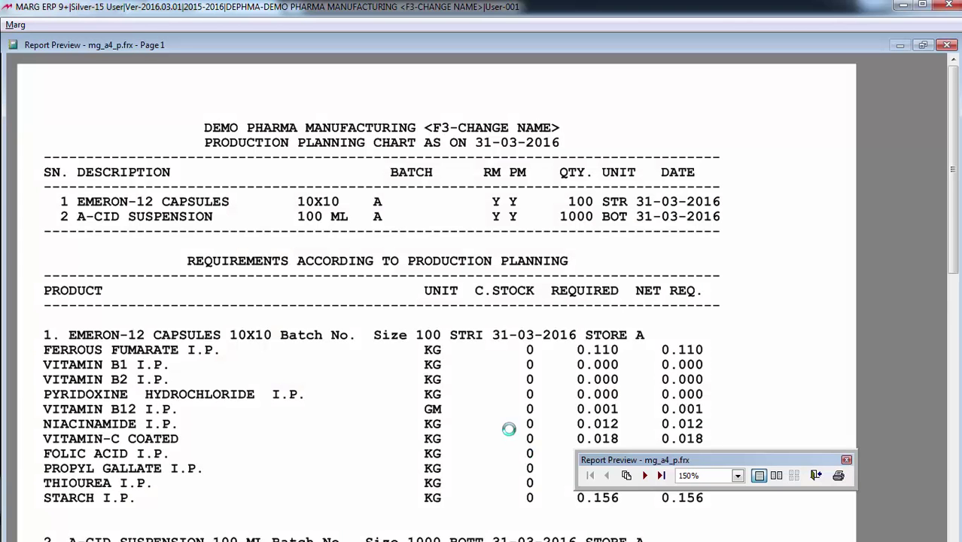
pyautogui.scroll(-3, 133, 369)
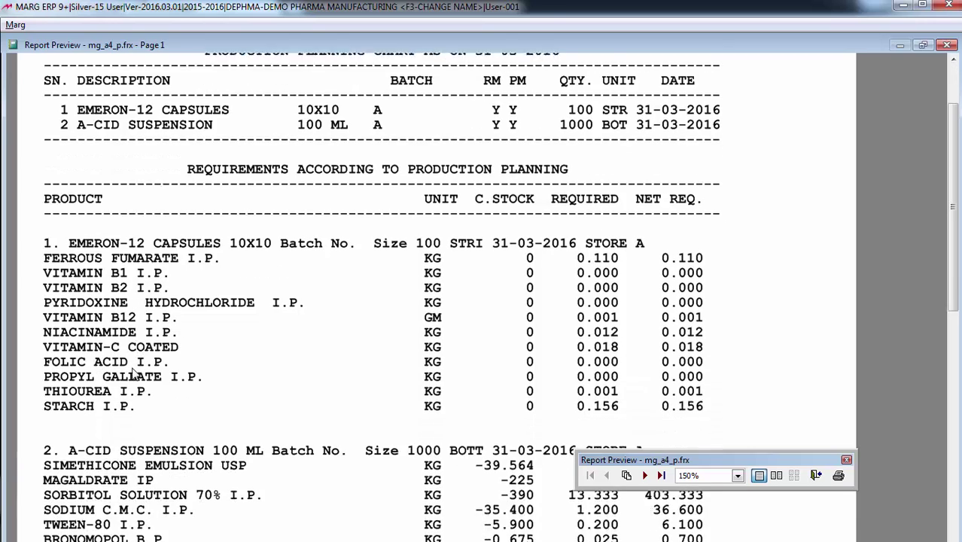
# Examine the material requirements for EMERON-12 CAPSULES and A-CID SUSPENSION and the total purchase section, and close the report.
pyautogui.scroll(-3, 132, 369)
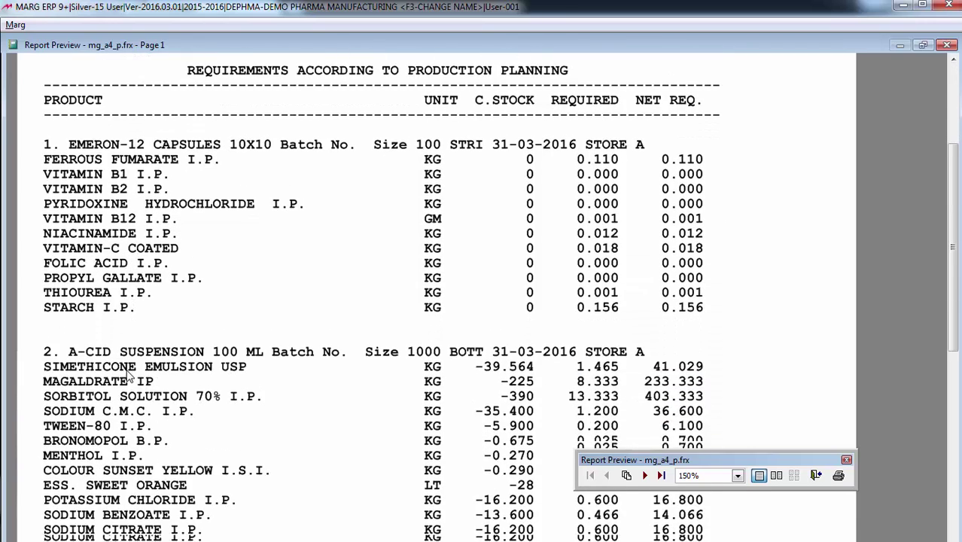
pyautogui.scroll(-1, 128, 375)
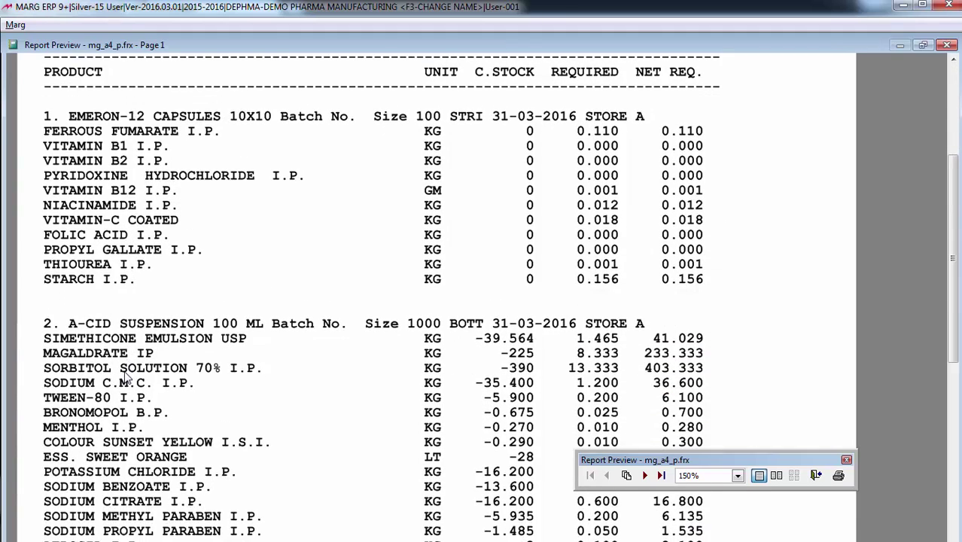
pyautogui.scroll(4, 126, 380)
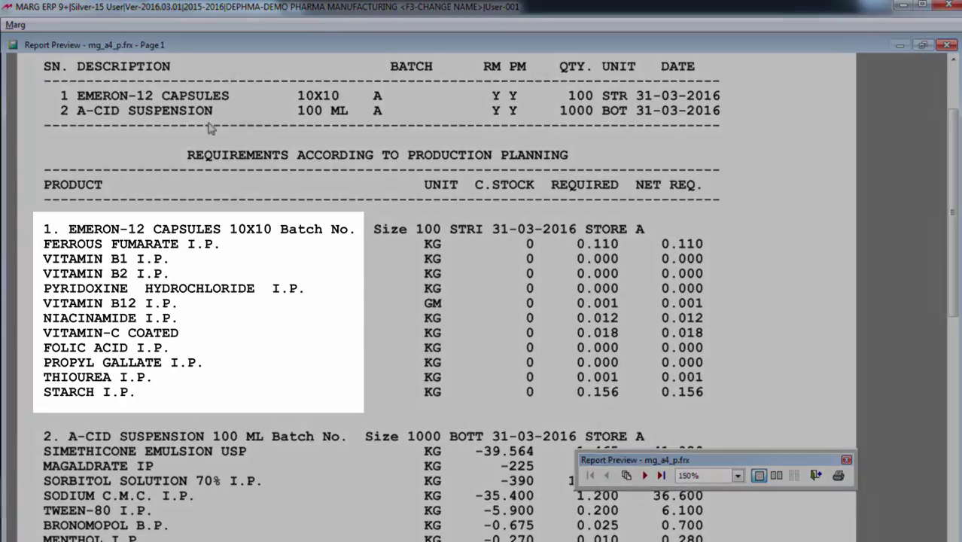
pyautogui.scroll(-1, 181, 382)
pyautogui.scroll(-4, 180, 381)
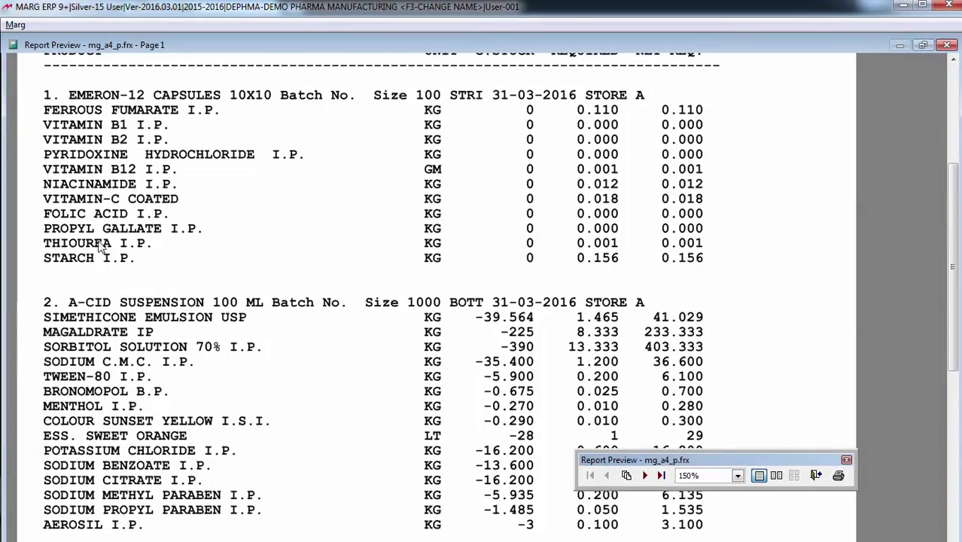
pyautogui.scroll(-2, 139, 224)
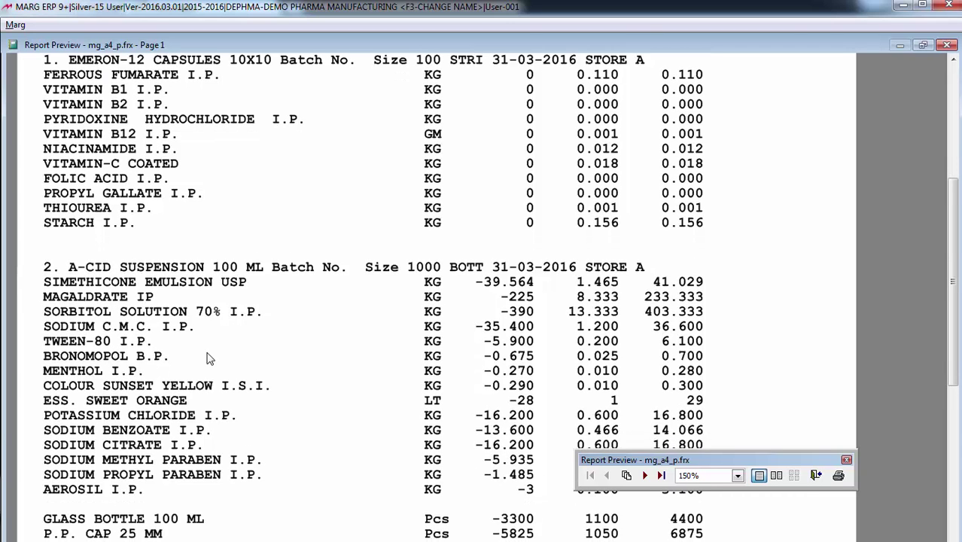
pyautogui.scroll(-4, 91, 261)
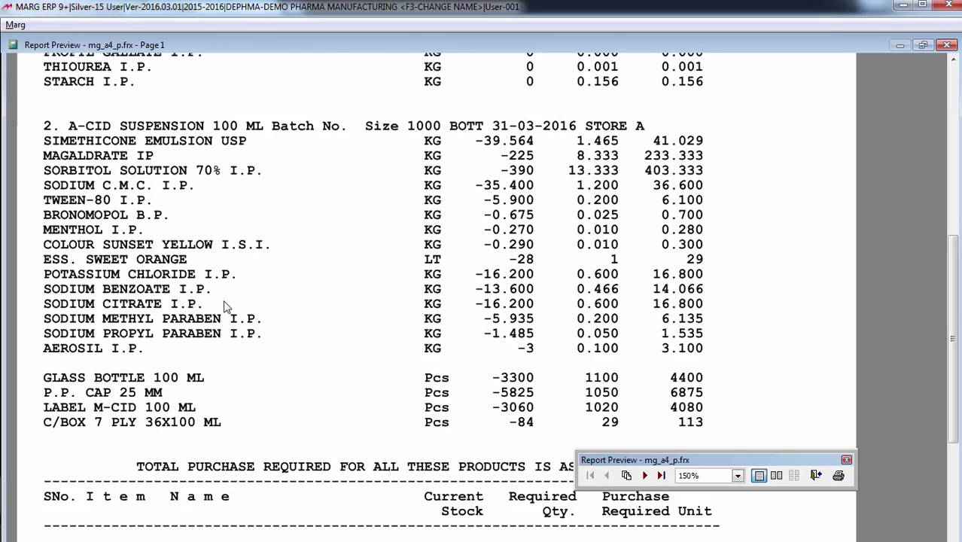
pyautogui.scroll(-4, 275, 456)
pyautogui.scroll(-5, 271, 421)
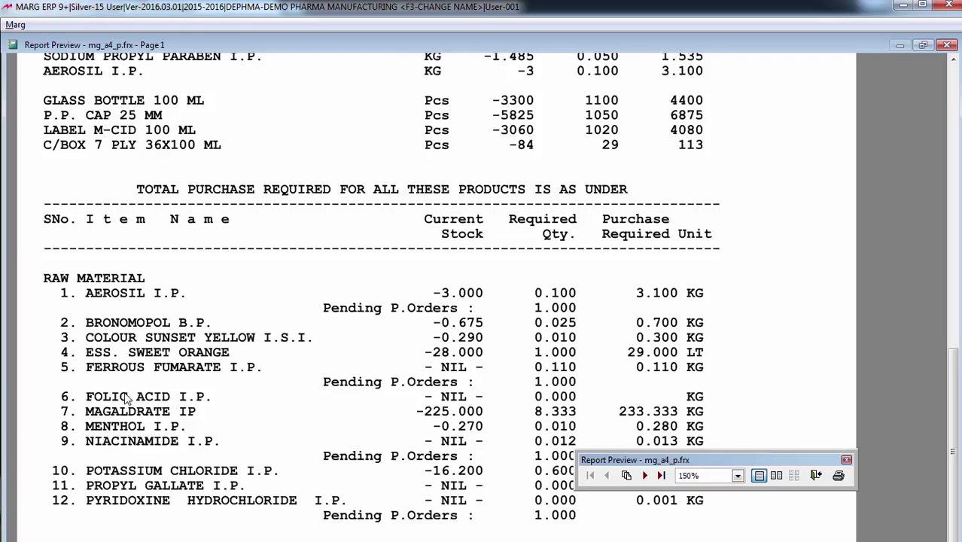
pyautogui.press('Escape')
pyautogui.press('Escape')
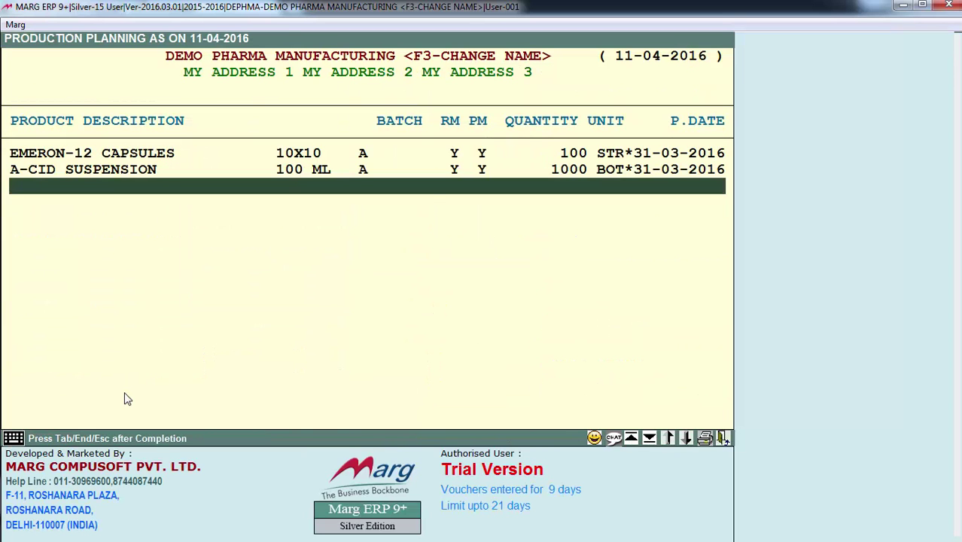
# Generate the material order list from the production plan, keeping Hide, Selected Planning, All Used, Both and Full Planing.
pyautogui.press('End')
pyautogui.press('Return')
pyautogui.press('Return')
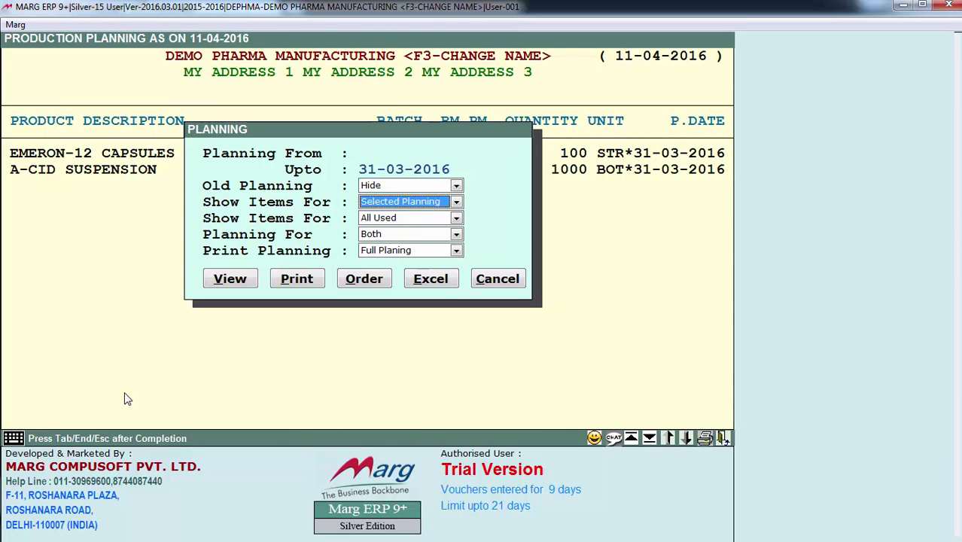
pyautogui.press('Return')
pyautogui.press('Return')
pyautogui.press('Return')
pyautogui.press('Return')
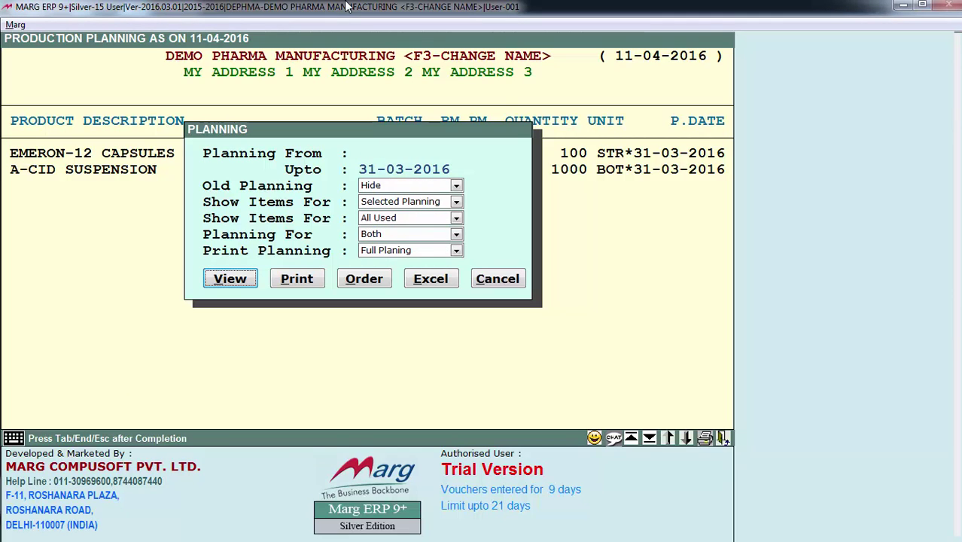
pyautogui.press('Right')
pyautogui.press('Right')
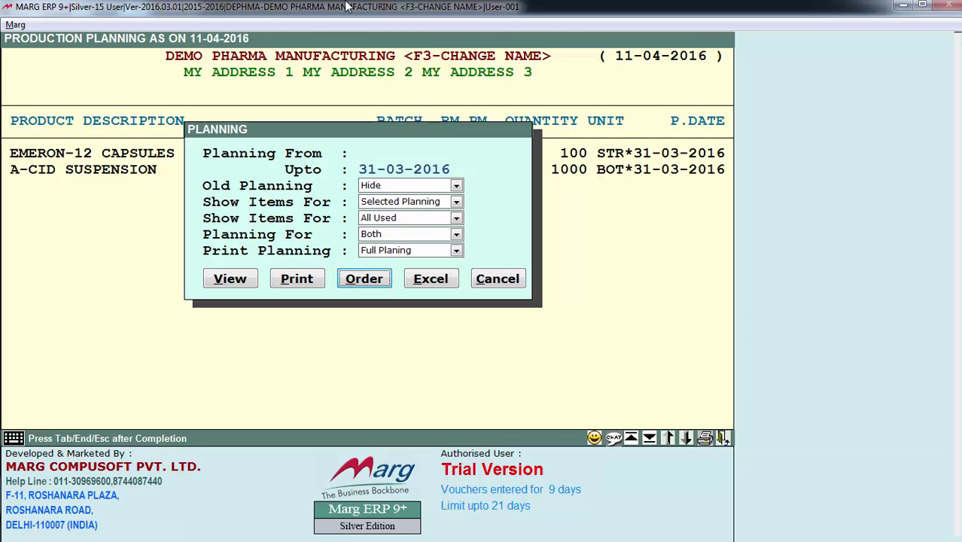
pyautogui.press('Return')
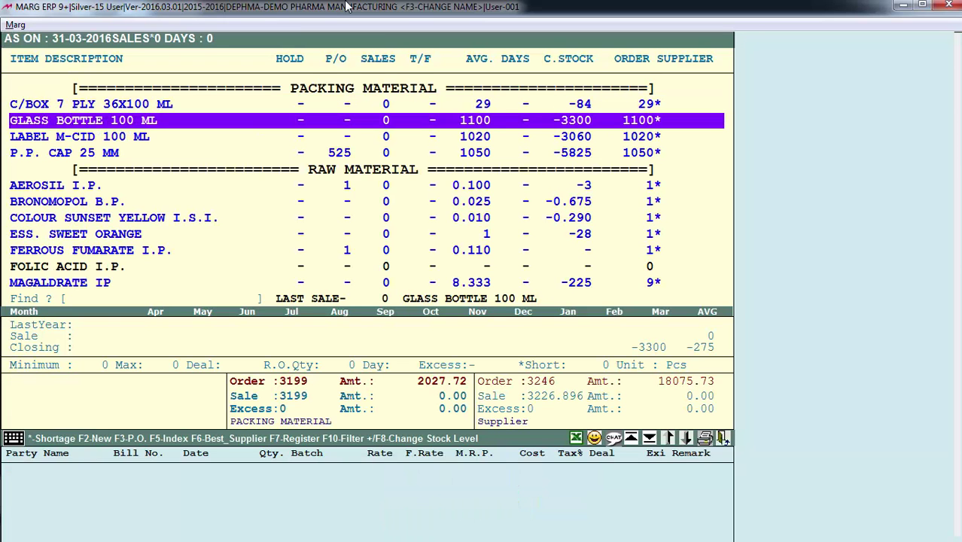
# Review the packing and raw material order quantities and assign A.KAY PACKAGING (P) LTD. as their supplier.
pyautogui.press('Down')
pyautogui.press('Down')
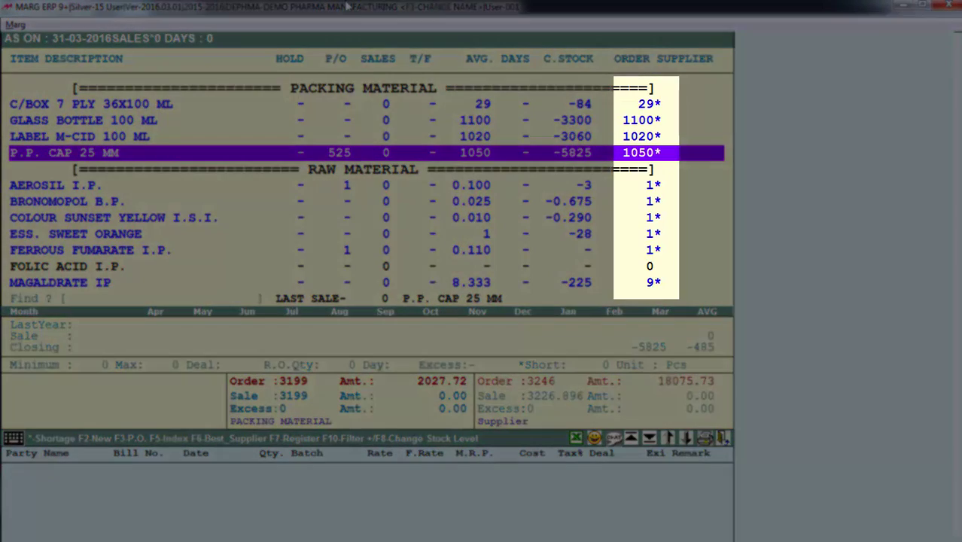
pyautogui.press('Up')
pyautogui.press('Up')
pyautogui.press('Up')
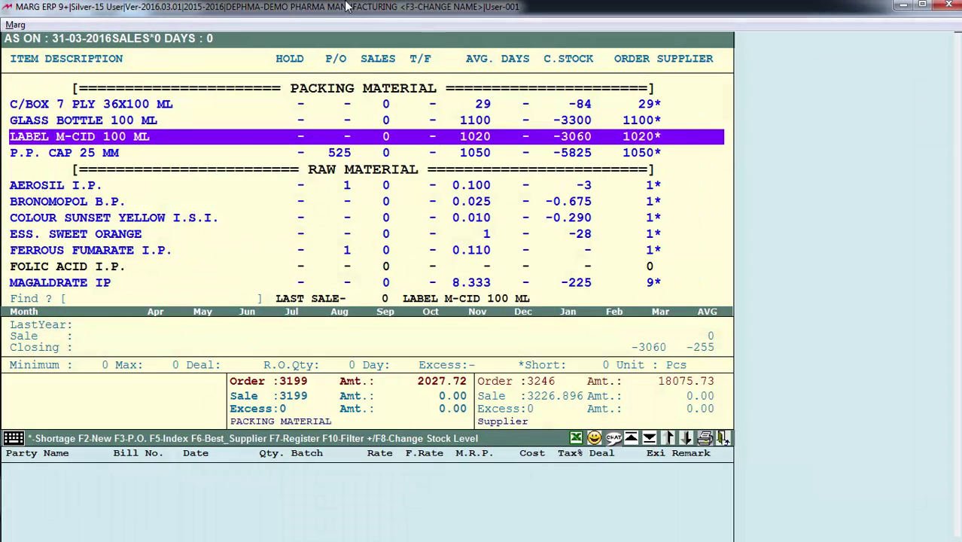
pyautogui.press('pagedown')
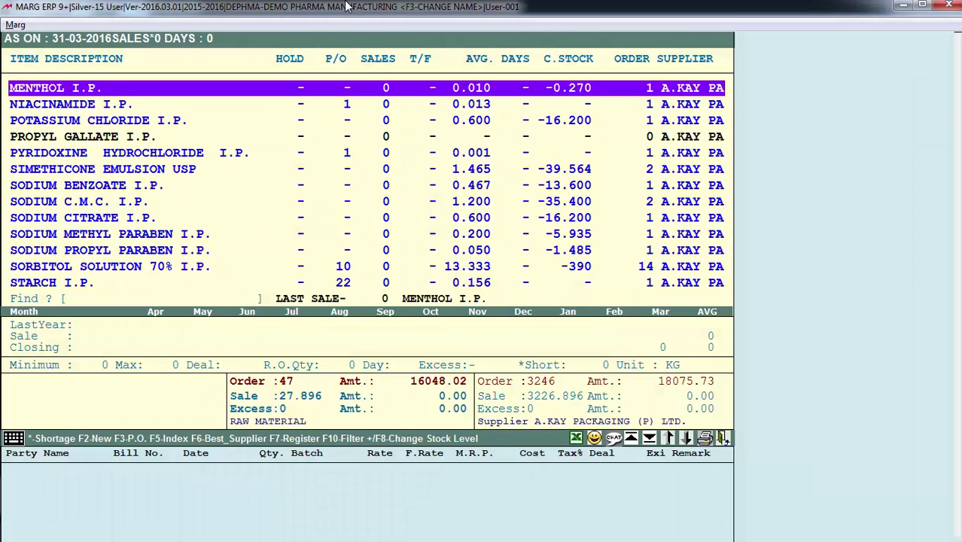
# Save the material list as a purchase order in 1 part.
pyautogui.press('Escape')
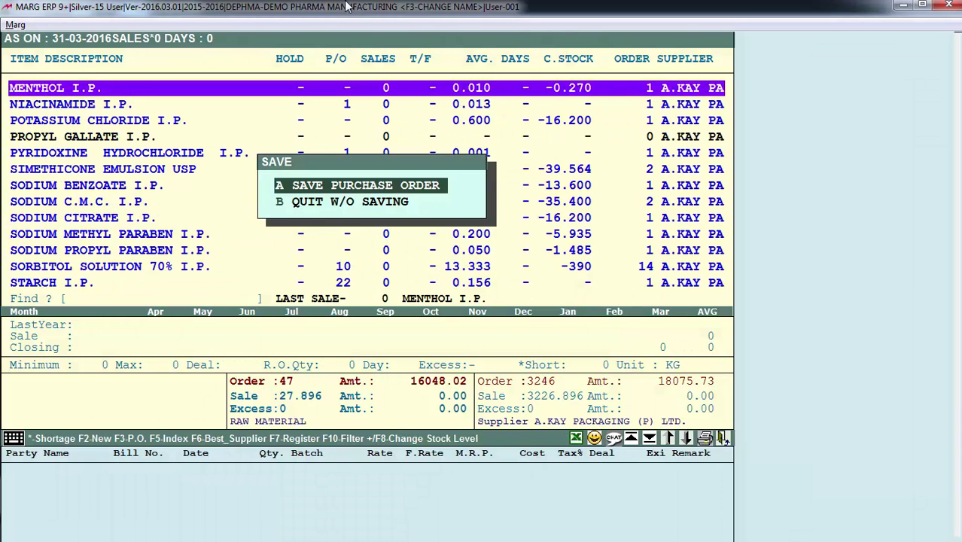
pyautogui.press('Down')
pyautogui.press('Up')
pyautogui.press('Return')
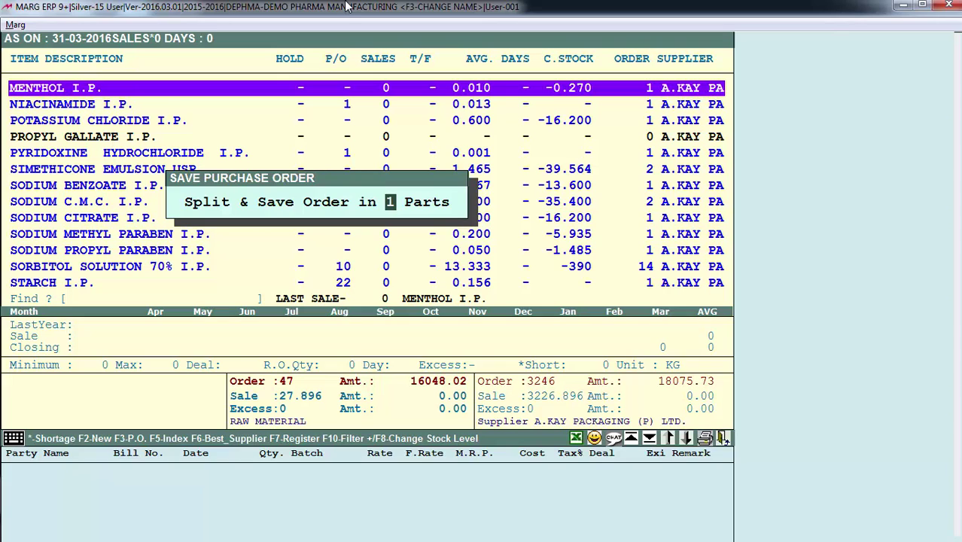
pyautogui.press('Return')
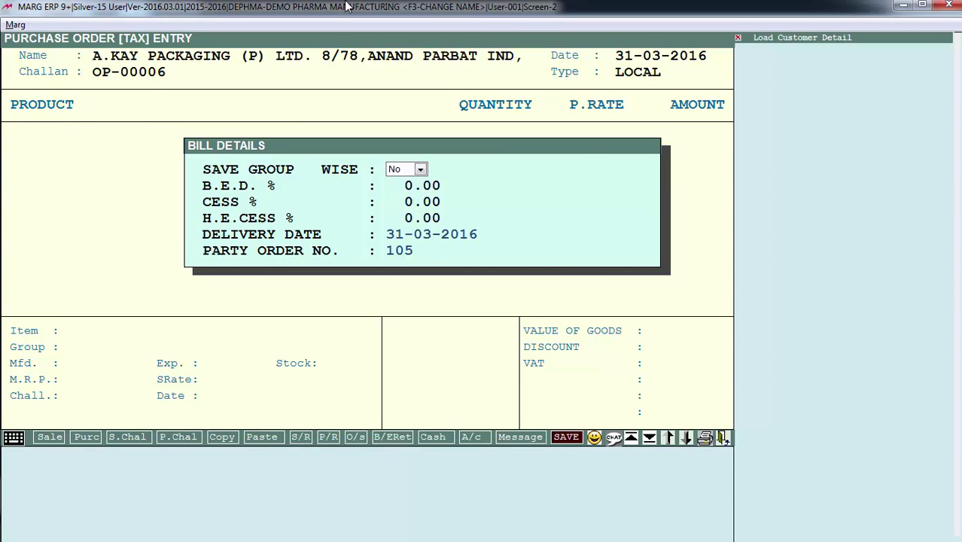
# Examine the products, quantities and purchase rates across the whole purchase order for A.KAY PACKAGING (P) LTD.
pyautogui.press('Up')
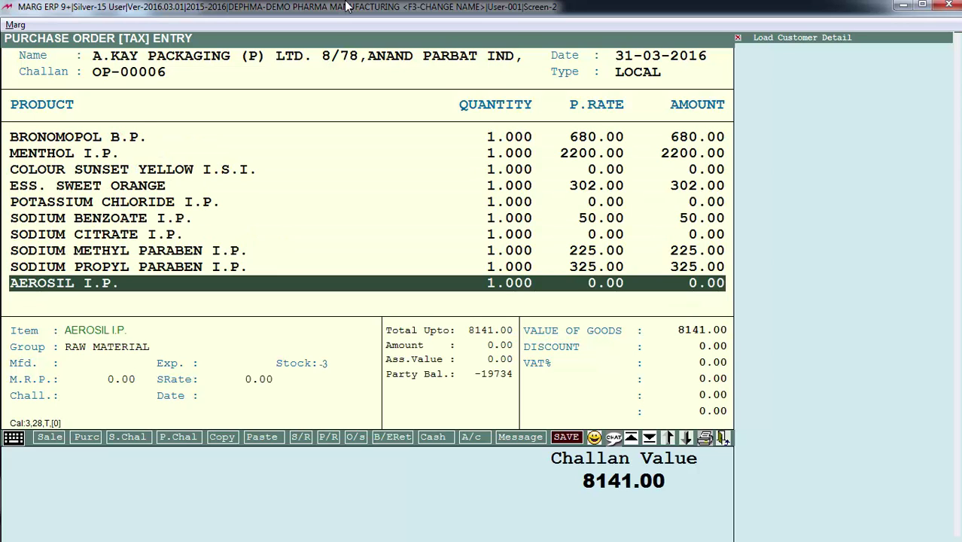
pyautogui.press('Up')
pyautogui.press('Up')
pyautogui.press('Up')
pyautogui.press('Up')
pyautogui.press('Up')
pyautogui.press('Up')
pyautogui.press('Up')
pyautogui.press('Up')
pyautogui.press('Up')
pyautogui.press('Up')
pyautogui.press('Up')
pyautogui.press('Up')
pyautogui.press('Up')
pyautogui.press('Up')
pyautogui.press('Up')
pyautogui.press('Up')
pyautogui.press('Up')
pyautogui.press('Up')
pyautogui.press('Up')
pyautogui.press('Up')
pyautogui.press('Down')
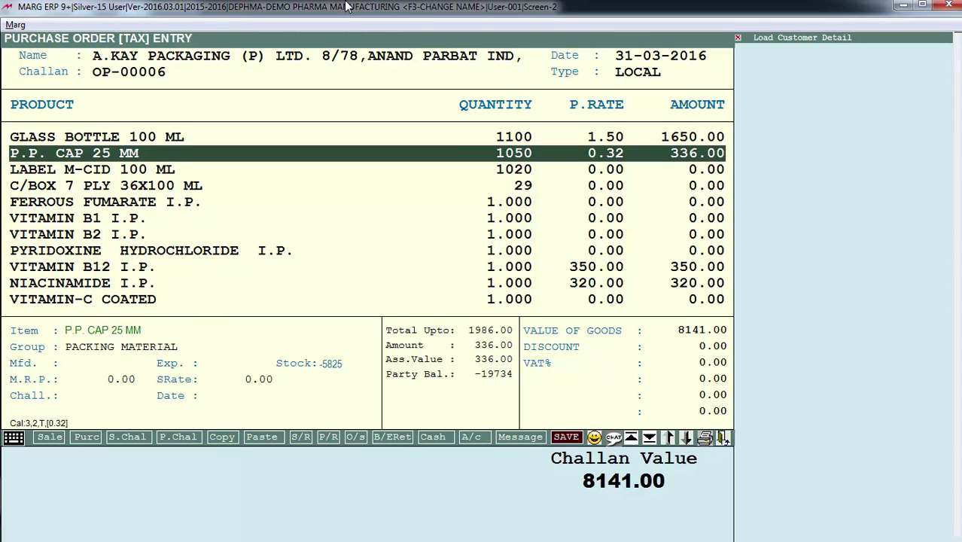
pyautogui.press('Down')
pyautogui.press('Down')
pyautogui.press('Down')
pyautogui.press('Down')
pyautogui.press('Down')
pyautogui.press('Down')
pyautogui.press('Down')
pyautogui.press('Down')
pyautogui.press('Down')
pyautogui.press('Down')
pyautogui.press('Down')
pyautogui.press('Down')
pyautogui.press('Down')
pyautogui.press('Down')
pyautogui.press('Down')
pyautogui.press('Down')
pyautogui.press('Down')
pyautogui.press('Down')
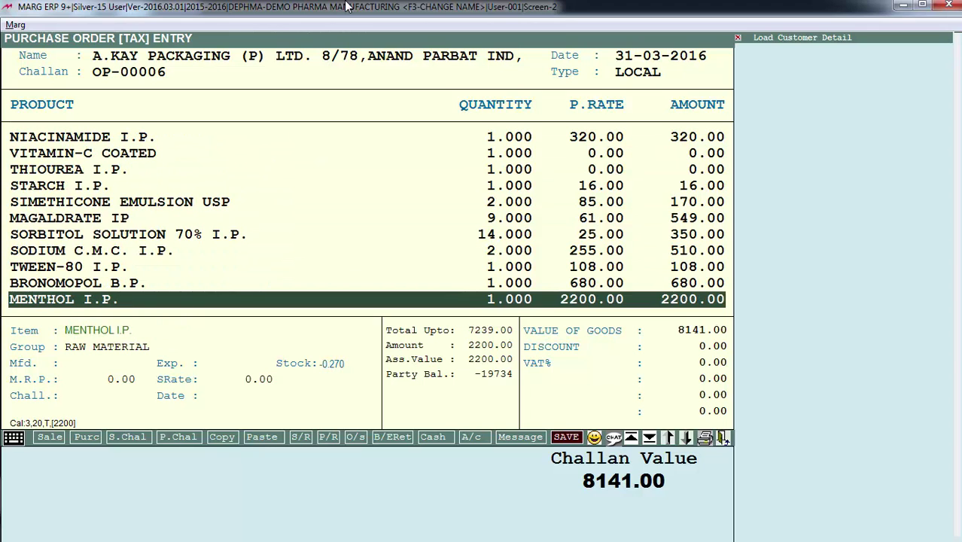
pyautogui.press('Down')
pyautogui.press('Down')
pyautogui.press('Down')
pyautogui.press('Down')
pyautogui.press('Down')
pyautogui.press('Down')
pyautogui.press('Down')
pyautogui.press('Down')
pyautogui.press('Down')
# Save the purchase order with a 0.00 discount and cash paid at 0.00, and close the bill detail.
pyautogui.press('Return')
pyautogui.press('Return')
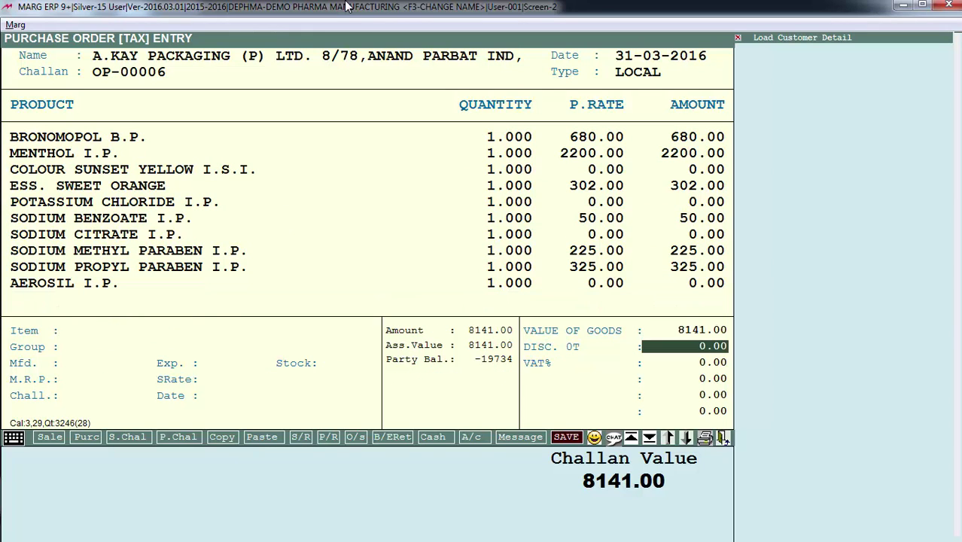
pyautogui.press('Return')
pyautogui.press('Return')
pyautogui.press('Return')
pyautogui.press('Return')
pyautogui.press('Return')
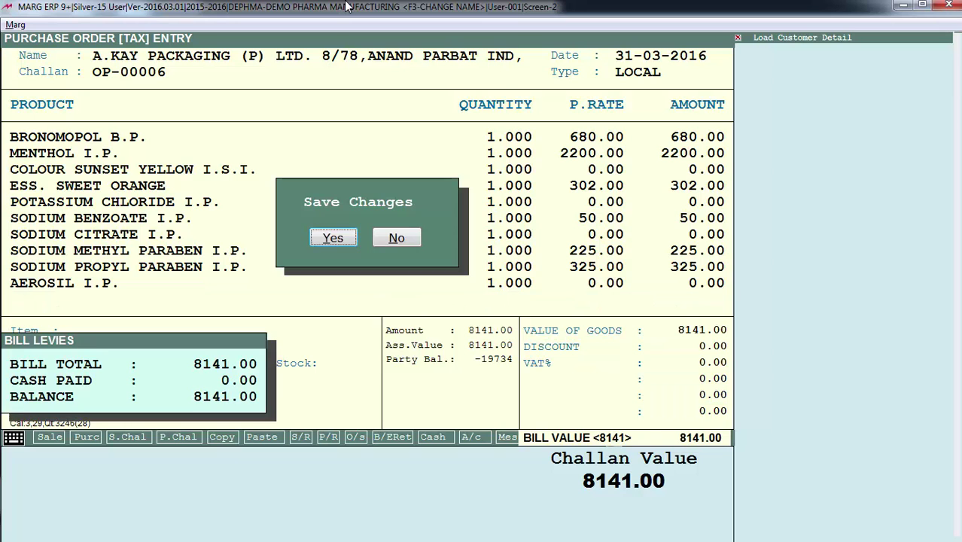
pyautogui.press('Return')
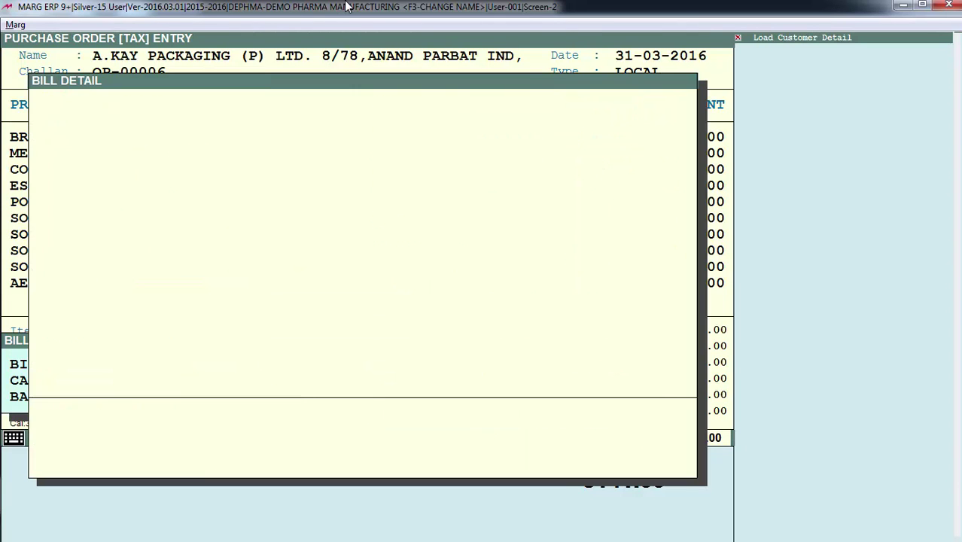
pyautogui.press('Escape')
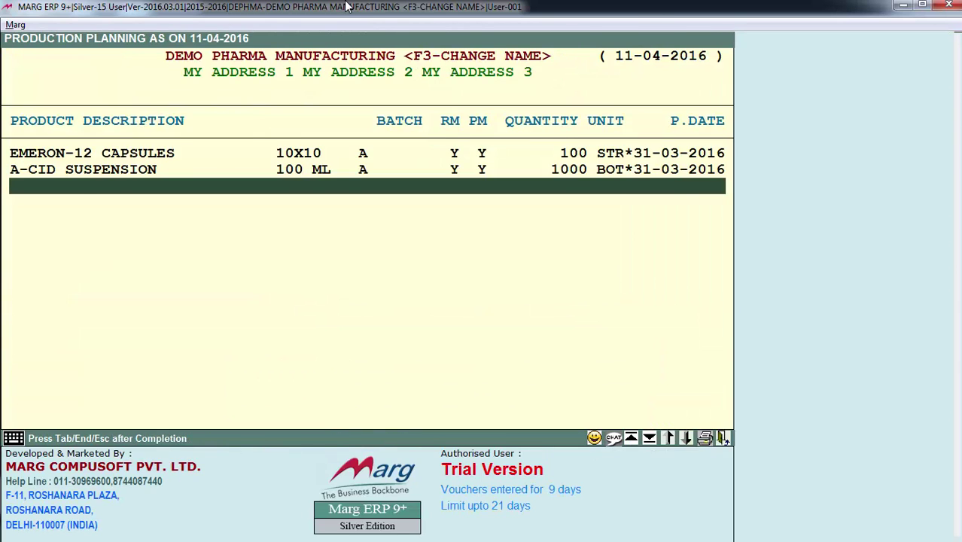
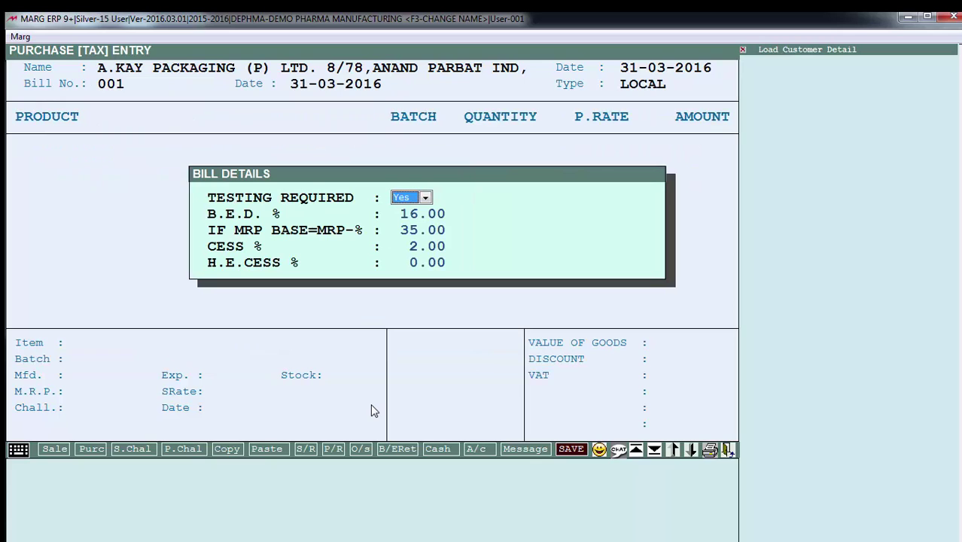
# Set the purchase bill's Testing Required to Yes, keeping B.E.D. 16.00%, MRP base 35.00%, Cess 2.00% and H.E.Cess 0.00%.
pyautogui.hotkey('alt', 'Down')
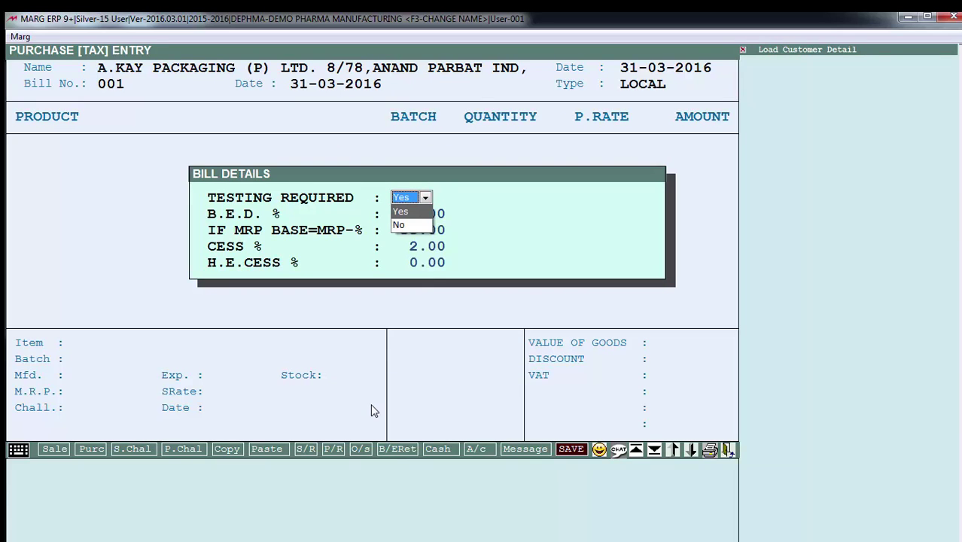
pyautogui.press('Return')
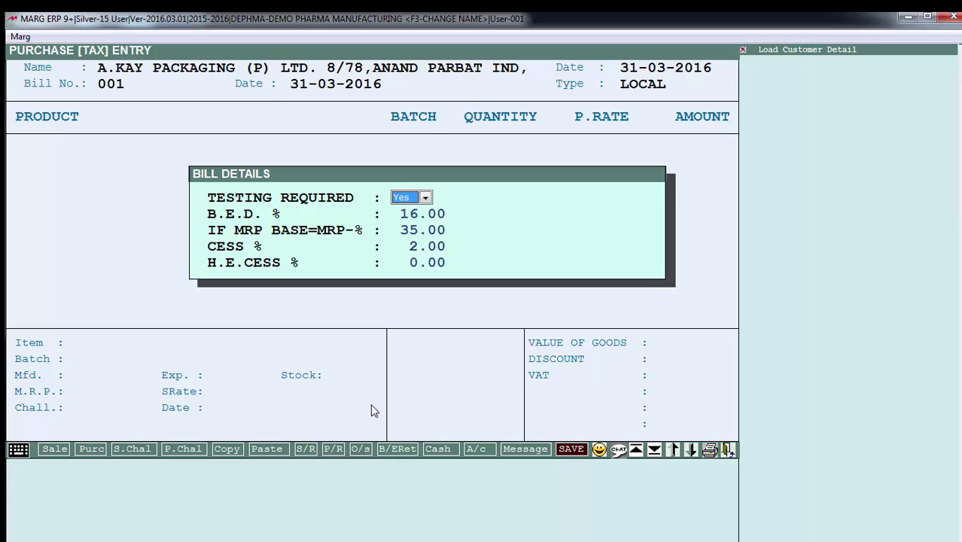
pyautogui.hotkey('alt', 'Down')
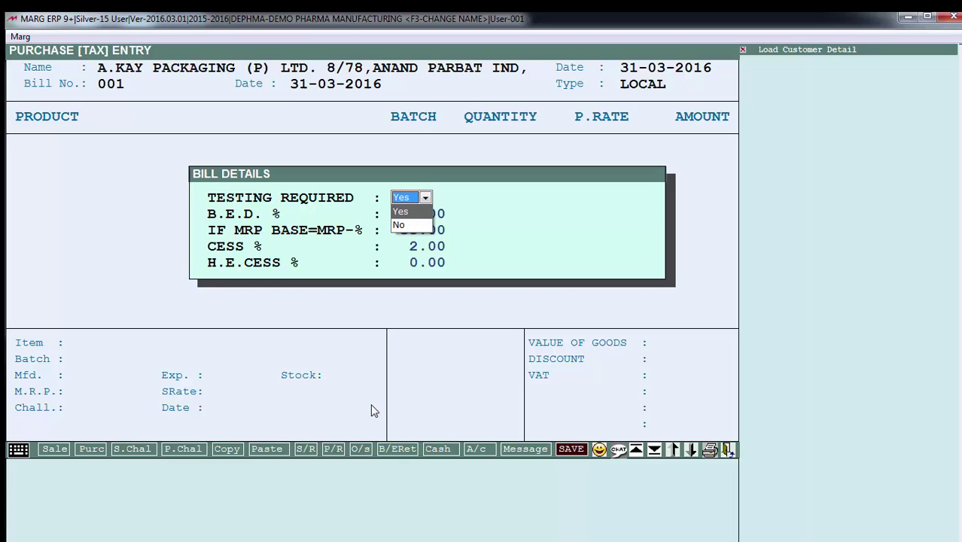
pyautogui.press('Return')
pyautogui.press('Return')
pyautogui.press('Return')
pyautogui.press('Return')
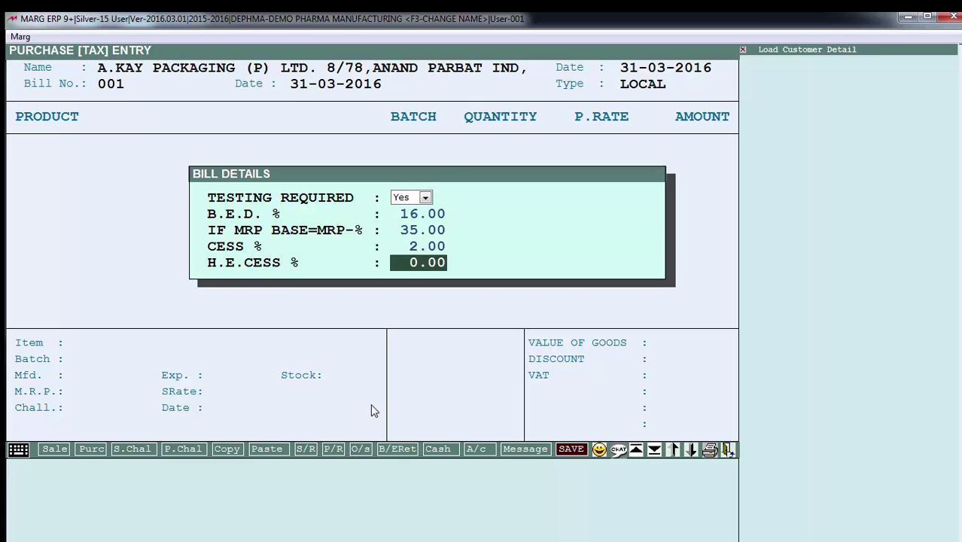
pyautogui.press('Return')
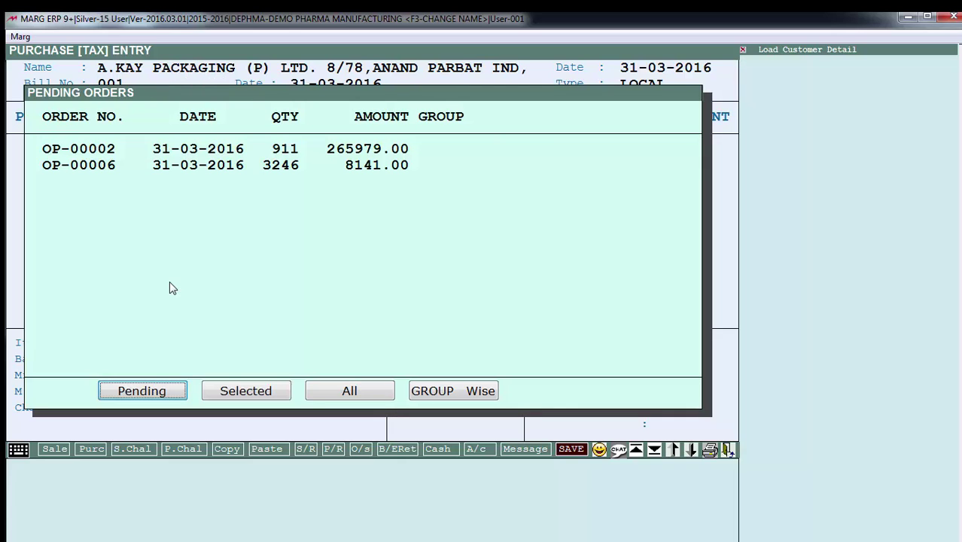
# Load all items of both pending orders dated 31-03-2016 into the purchase bill and look over the loaded items.
pyautogui.click(226, 392)
pyautogui.press('Down')
pyautogui.press('space')
pyautogui.press('Up')
pyautogui.press('space')
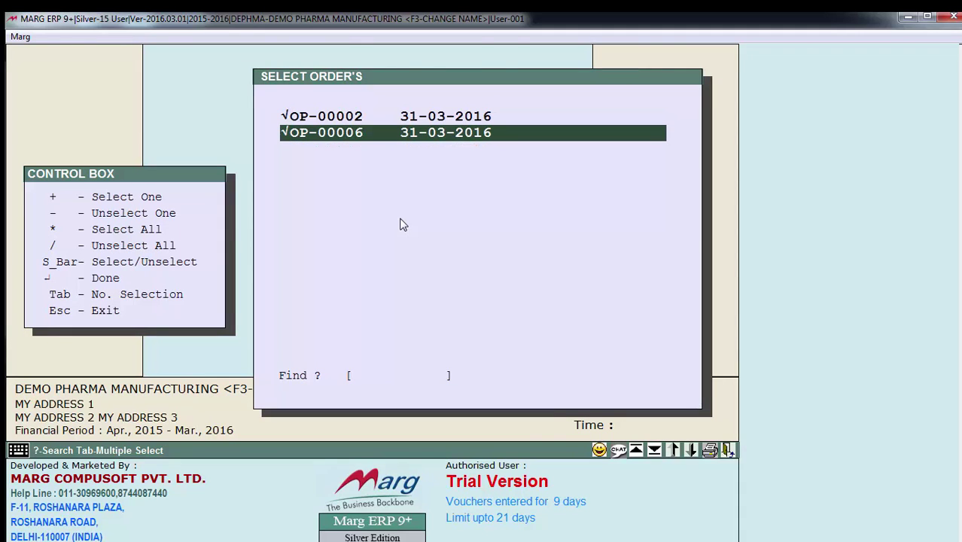
pyautogui.press('Return')
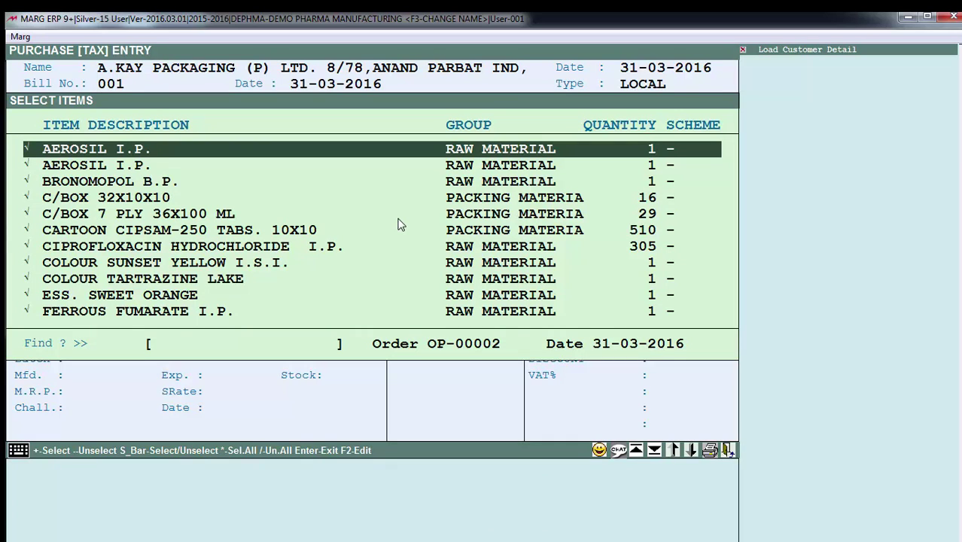
pyautogui.press('Return')
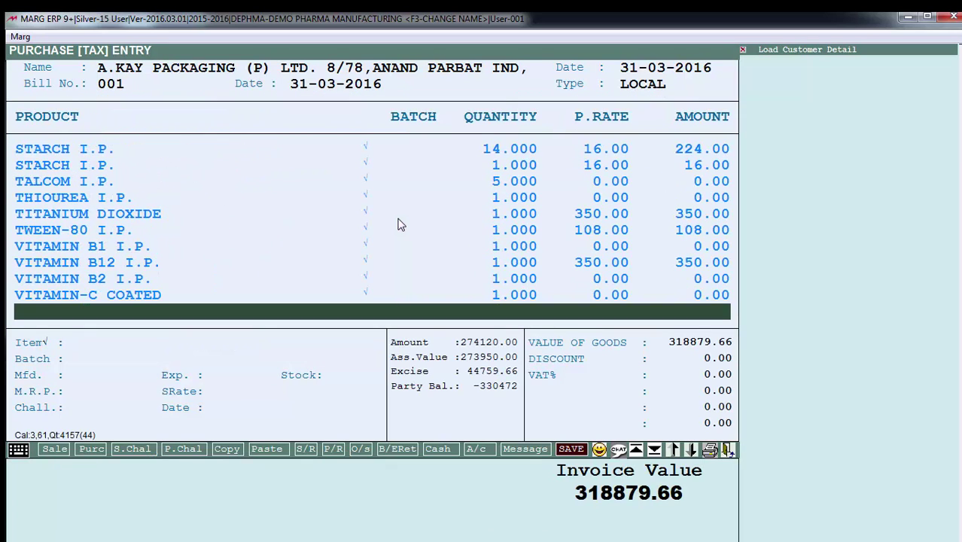
pyautogui.press('Up')
pyautogui.press('Up')
pyautogui.press('Up')
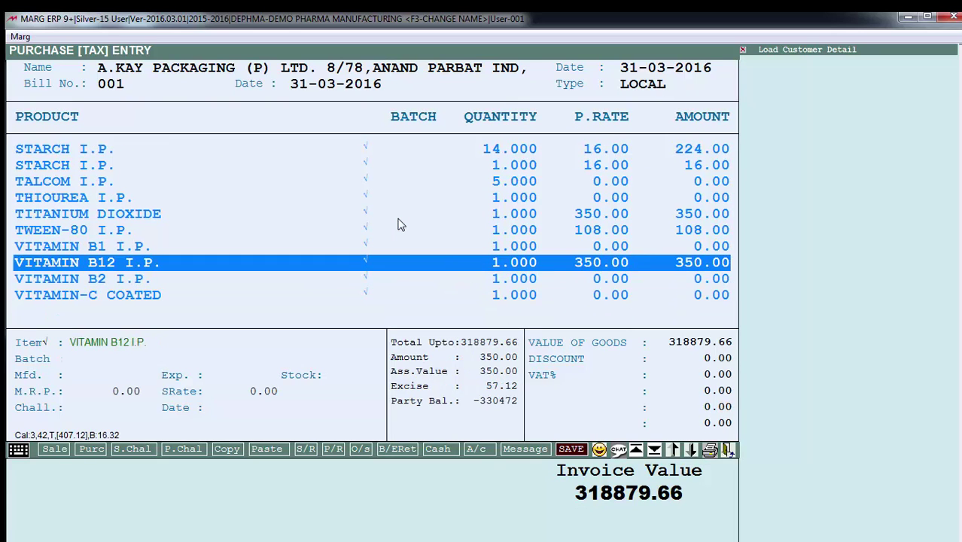
# Examine the remaining purchase bill items from SODIUM PROPYL PARABEN I.P. through VITAMIN-C COATED.
pyautogui.press('pageup')
pyautogui.press('Down')
pyautogui.press('Down')
pyautogui.press('Down')
pyautogui.press('Down')
pyautogui.press('Down')
pyautogui.press('Down')
pyautogui.press('Down')
pyautogui.press('Down')
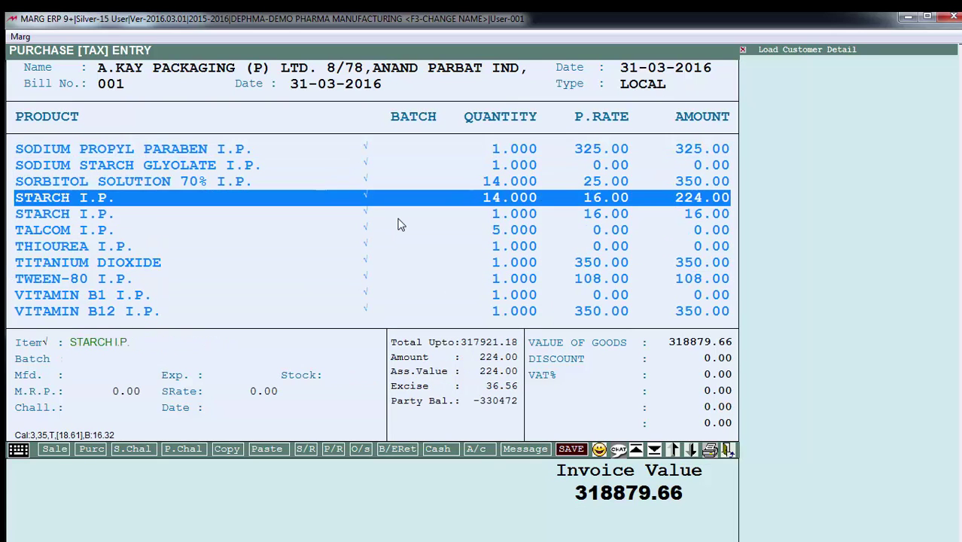
# Finish the item entry and save purchase bill 001 for A.KAY PACKAGING (P) LTD.
pyautogui.press('End')
pyautogui.press('Return')
pyautogui.press('Return')
pyautogui.press('Return')
pyautogui.press('Return')
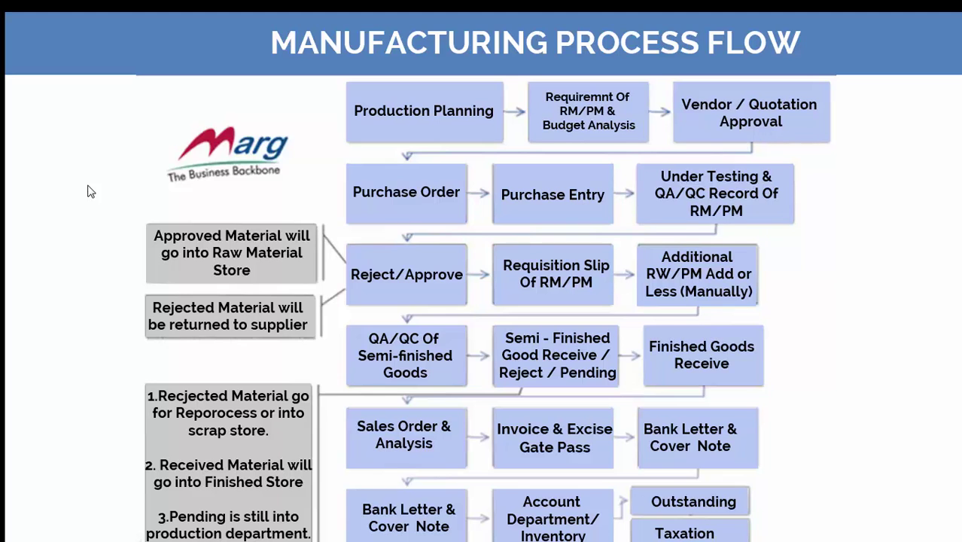
# Switch back to Marg ERP and open the Under Testing Stock list for all four product groups.
pyautogui.hotkey('alt', 'Tab')
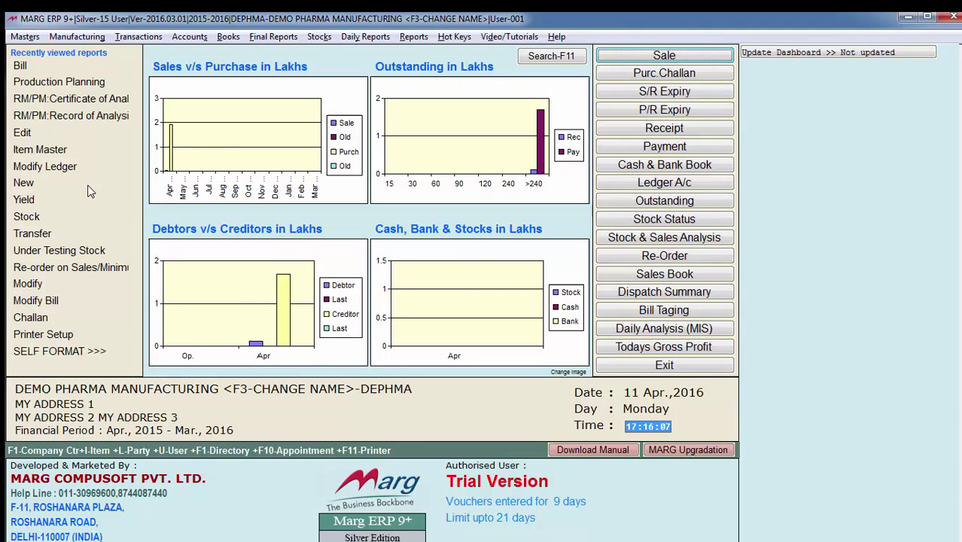
pyautogui.hotkey('alt', 'u')
pyautogui.press('Down')
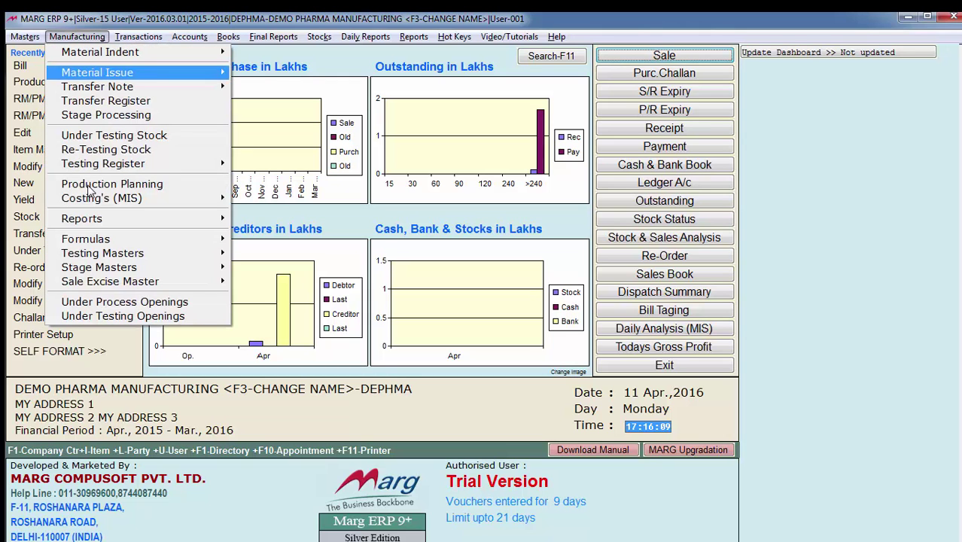
pyautogui.click(114, 135)
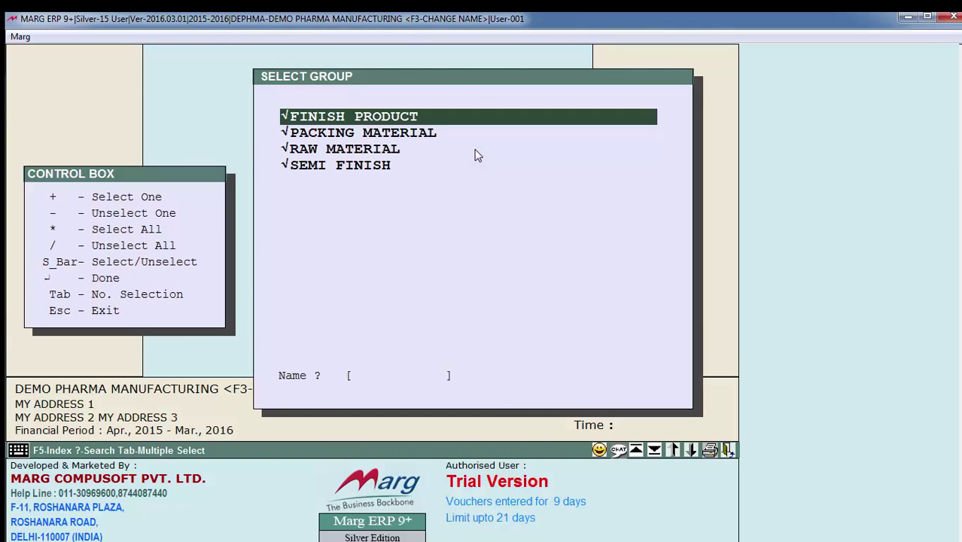
pyautogui.press('Return')
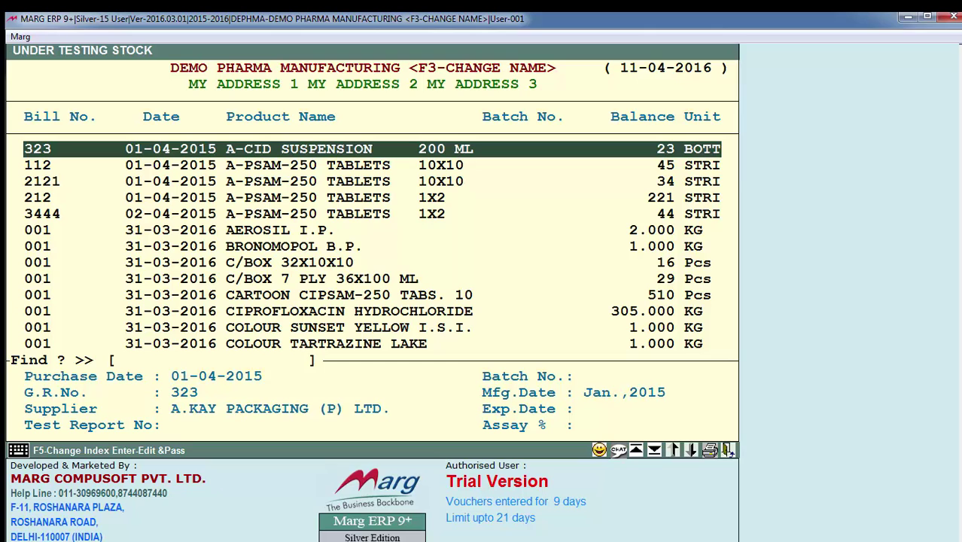
# Examine the bills, products and balances awaiting testing, including the items from purchase bill 001.
pyautogui.press('Down')
pyautogui.press('Down')
pyautogui.press('Down')
pyautogui.press('Down')
pyautogui.press('Down')
pyautogui.press('Down')
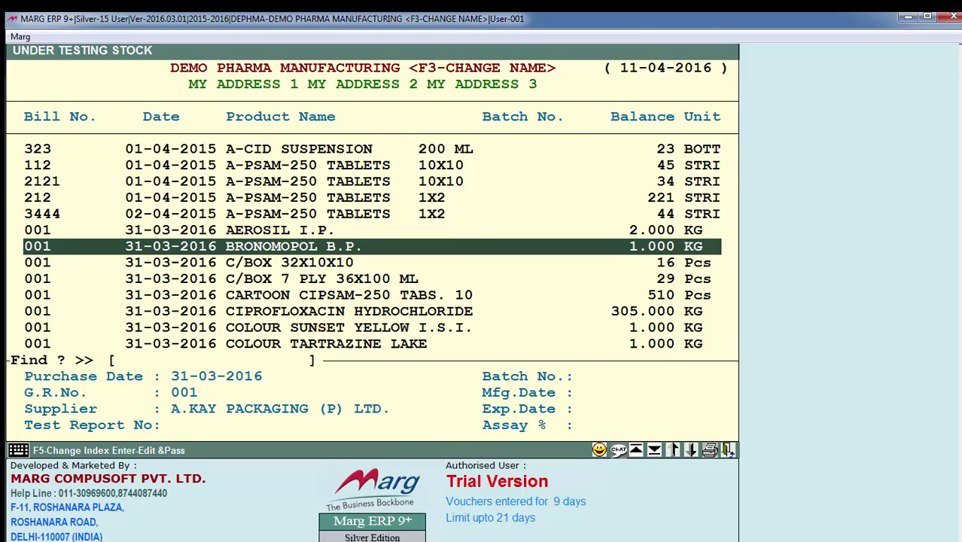
pyautogui.press('Up')
pyautogui.press('Up')
pyautogui.press('Up')
pyautogui.press('Up')
pyautogui.press('Up')
pyautogui.press('Up')
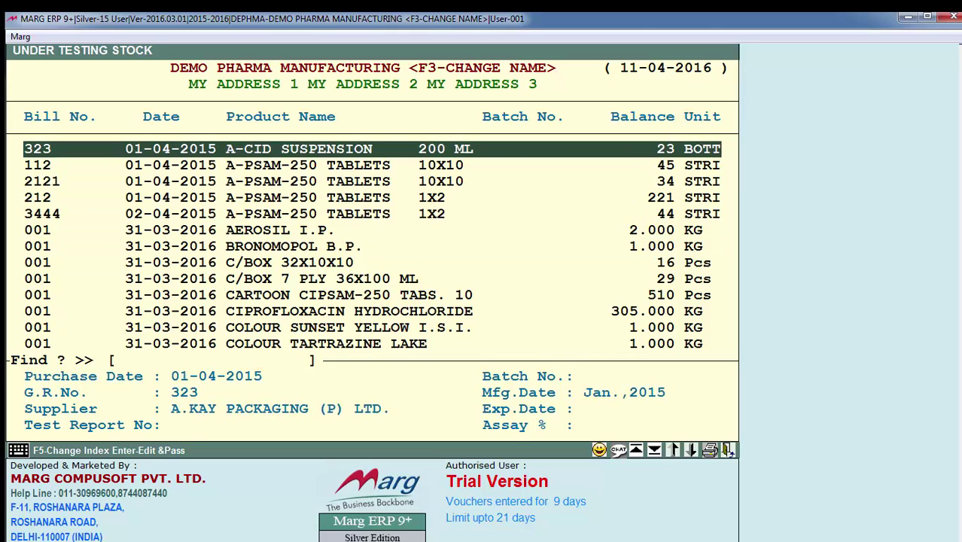
# Modify the sample detail of A-CID SUSPENSION 200 ML under bill 323, setting the sample quantity to 2 BOTT.
pyautogui.press('Return')
pyautogui.press('Right')
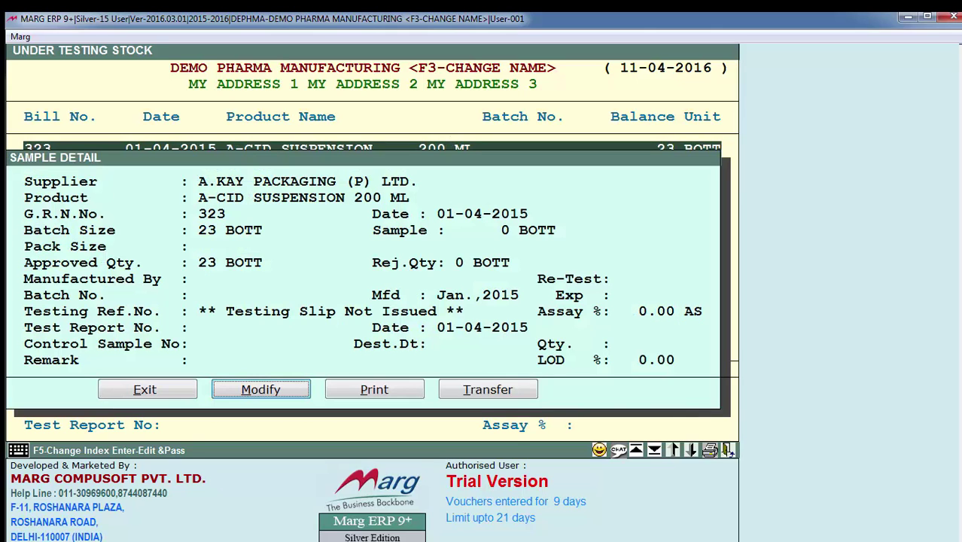
pyautogui.press('Return')
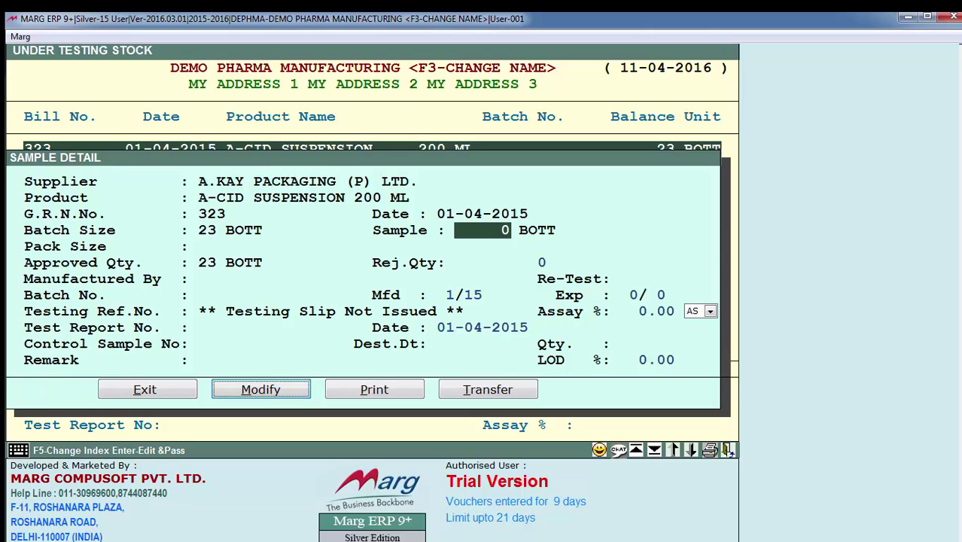
pyautogui.write('2')
pyautogui.press('Return')
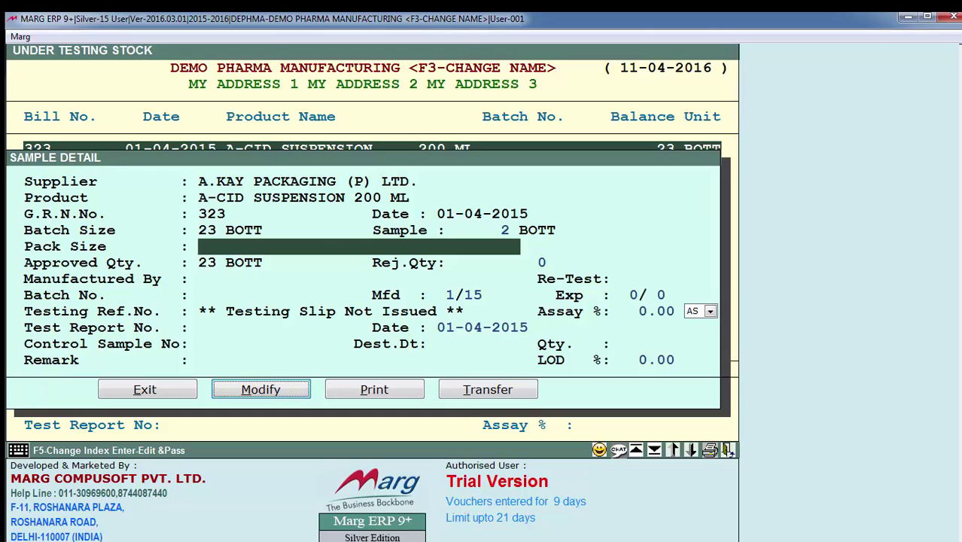
pyautogui.press('Return')
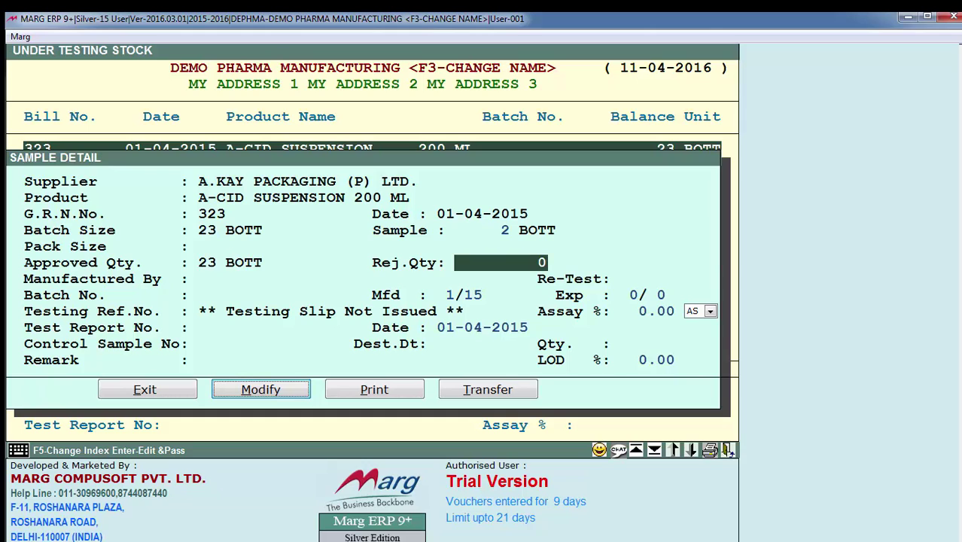
pyautogui.press('Return')
pyautogui.press('Return')
pyautogui.press('Return')
pyautogui.press('Return')
pyautogui.press('Return')
pyautogui.press('Return')
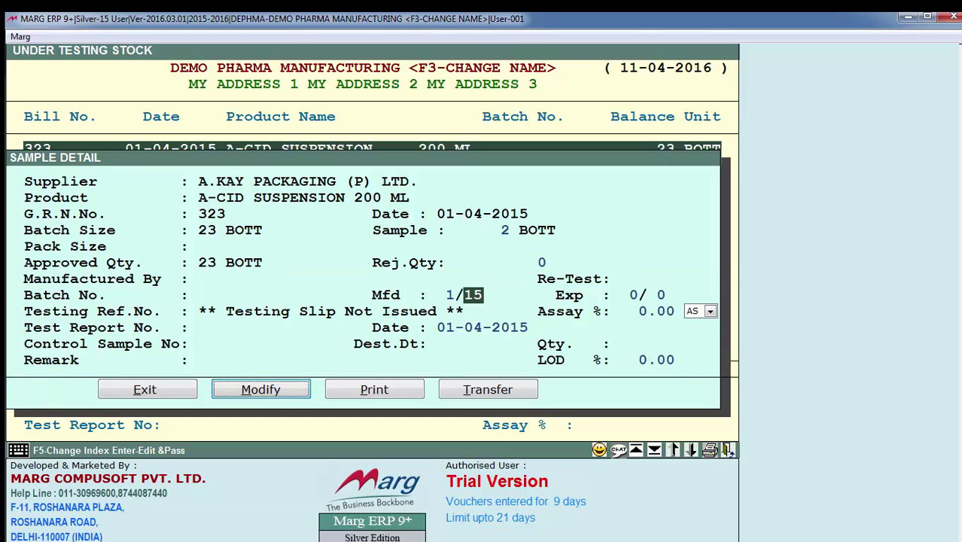
# Generate a Q.C. testing requisition slip to QUALITY CONTROL DEPARTMENT for 2 BOTT, tested COMPLETE AS PER IP/BP/USP, with requisition number 11.
pyautogui.click(374, 389)
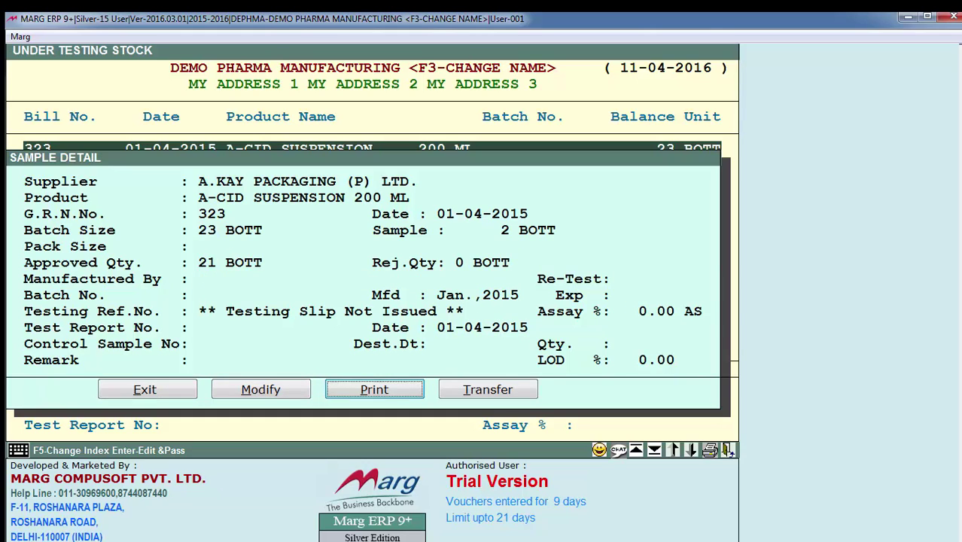
pyautogui.press('Return')
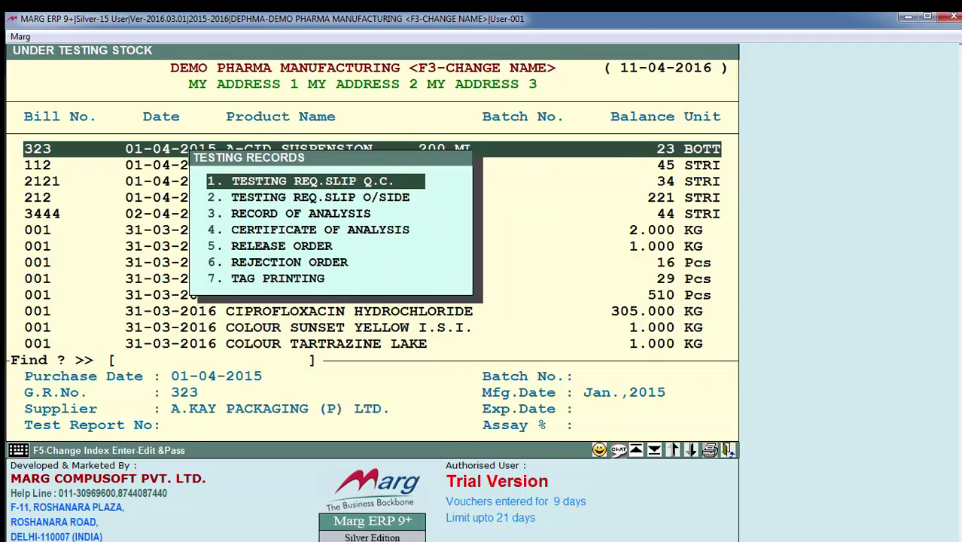
pyautogui.press('Return')
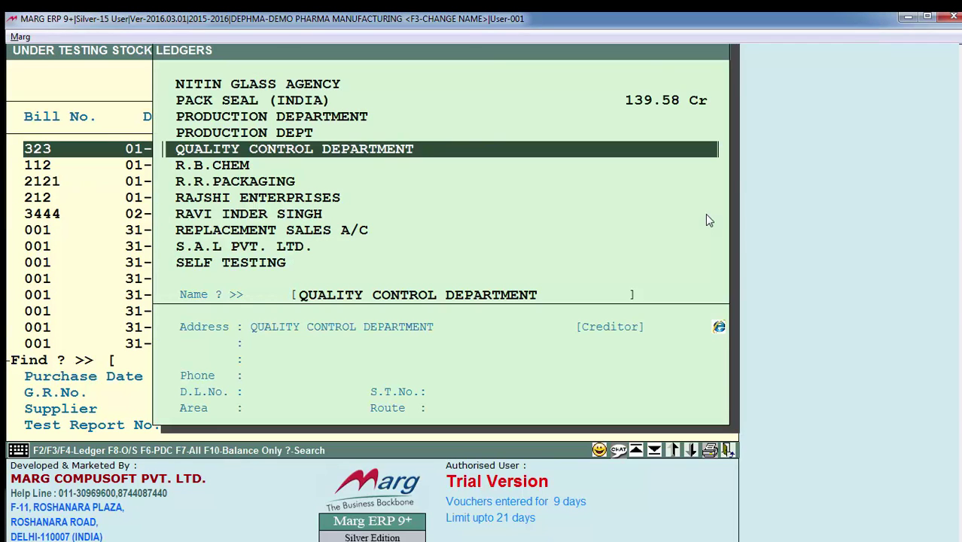
pyautogui.press('Return')
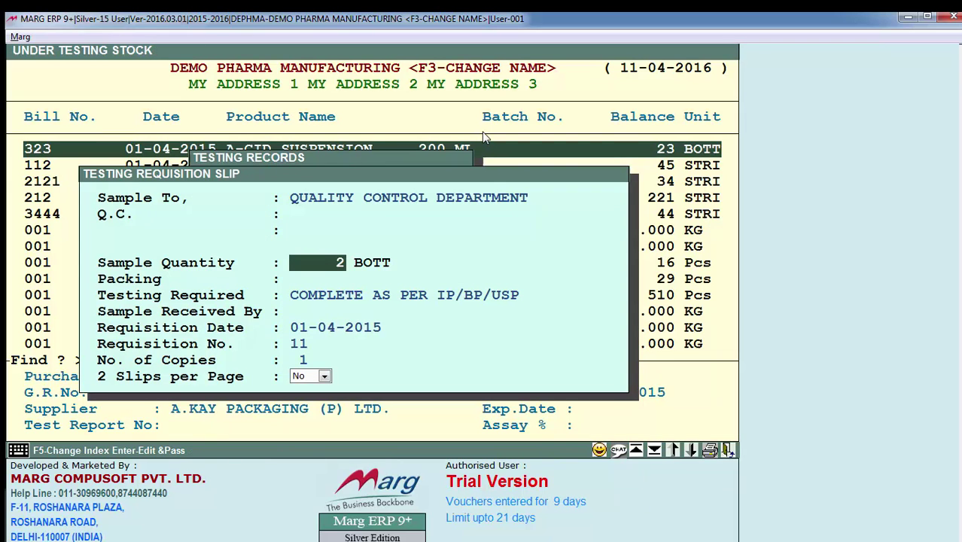
pyautogui.press('Return')
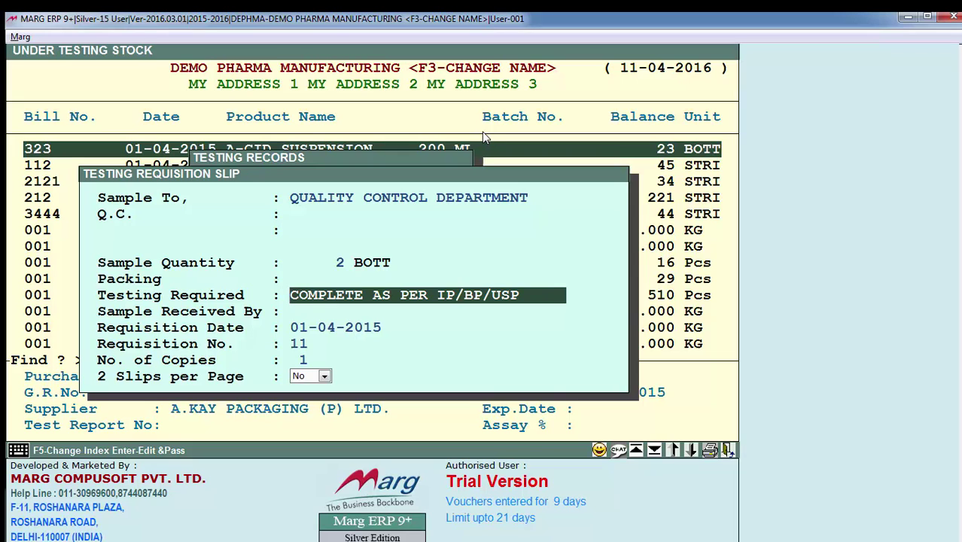
pyautogui.press('Return')
pyautogui.press('Return')
pyautogui.press('Return')
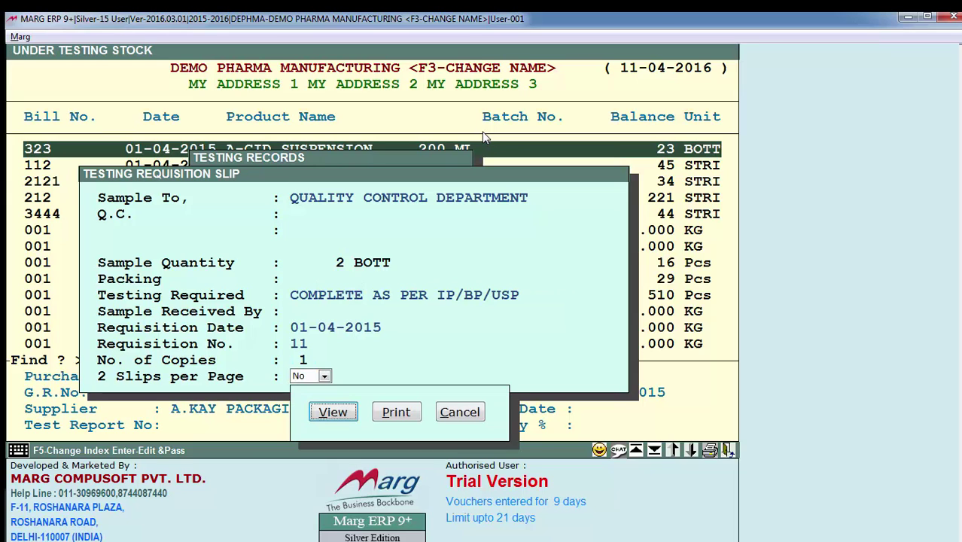
pyautogui.press('Return')
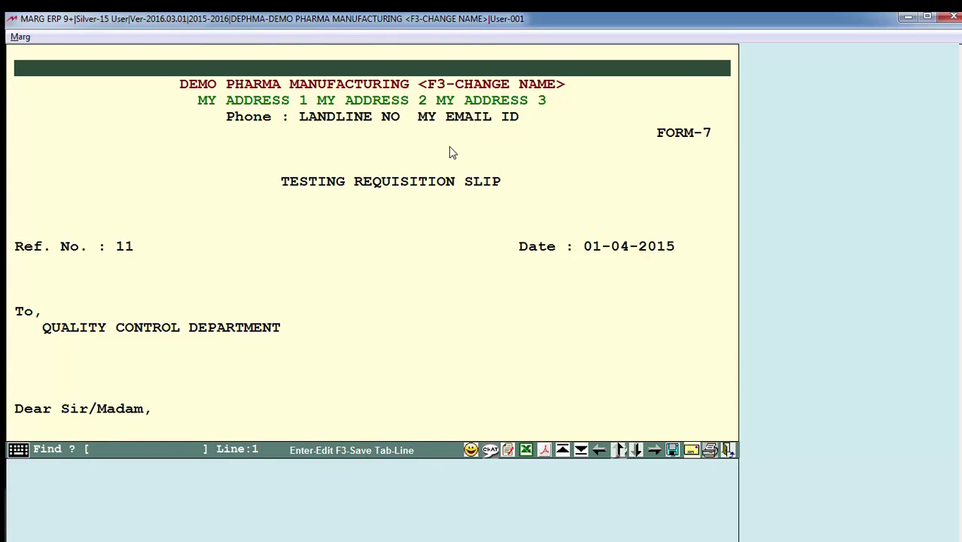
# Preview the testing requisition slip in GUI-View, read it through to the end, and close it.
pyautogui.click(677, 295)
pyautogui.click(544, 449)
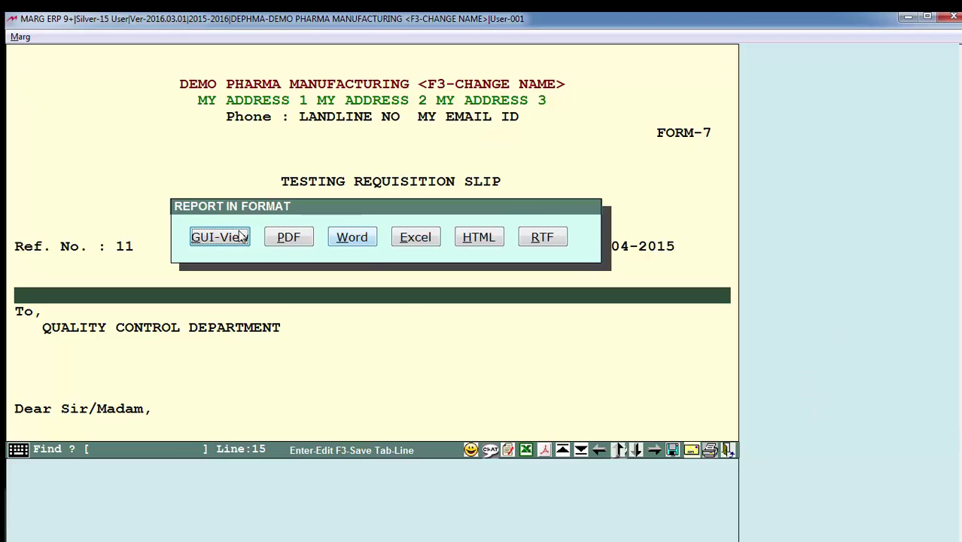
pyautogui.click(225, 237)
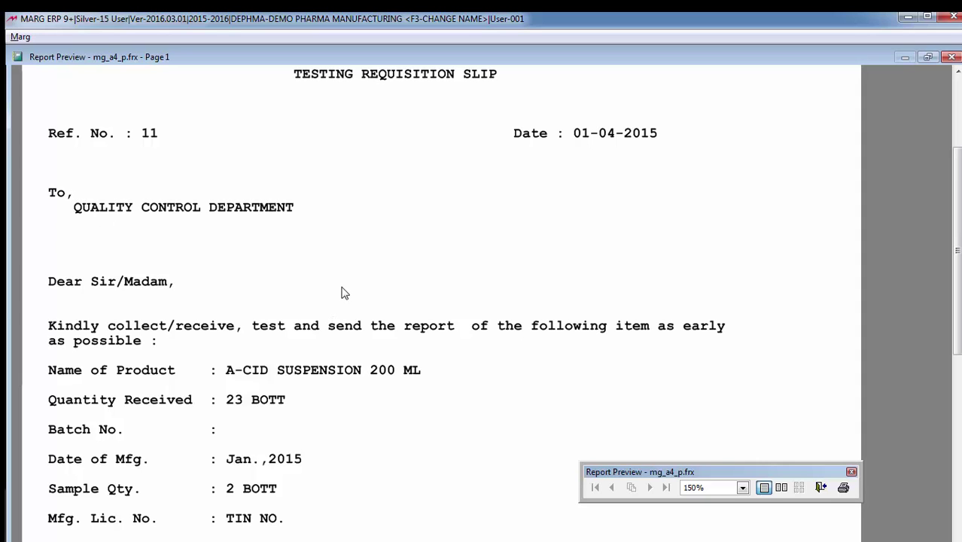
pyautogui.scroll(-8, 343, 294)
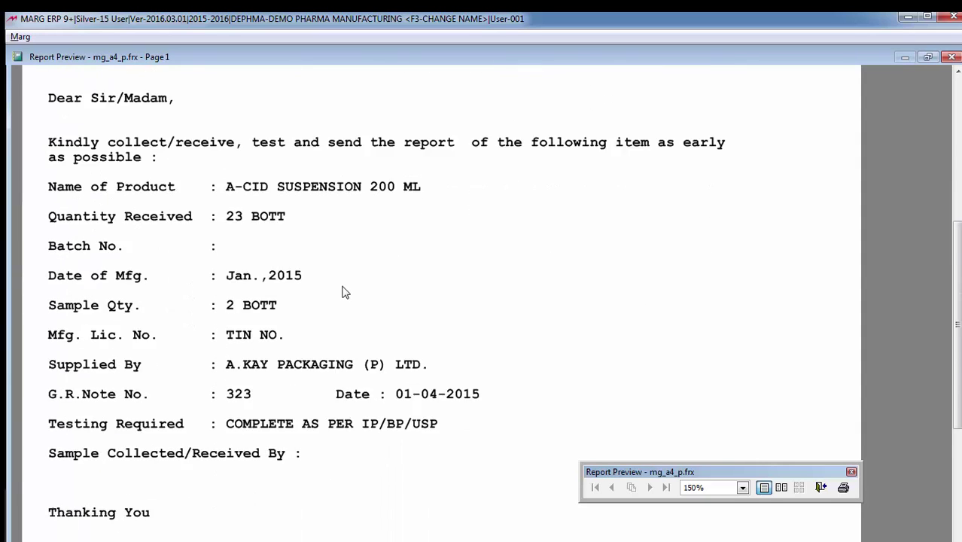
pyautogui.scroll(-5, 342, 292)
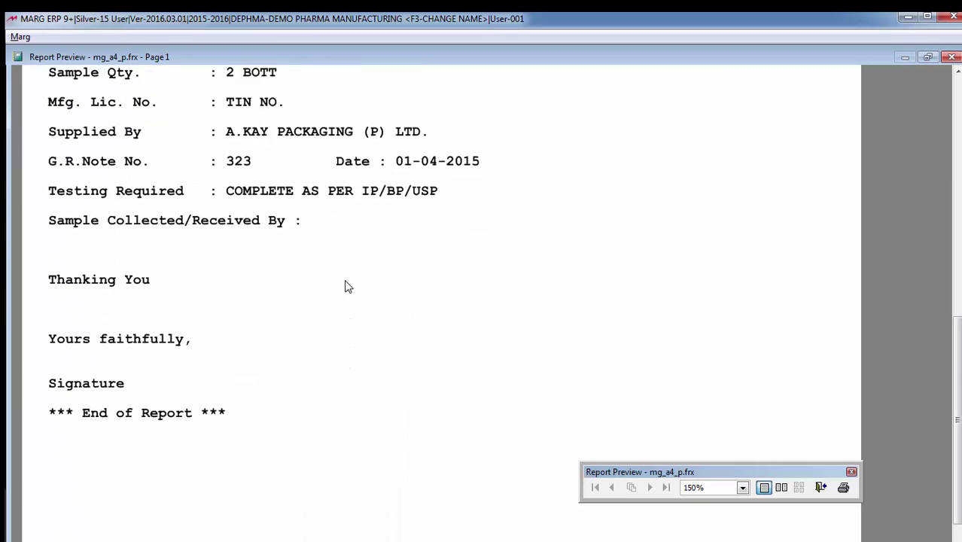
pyautogui.press('Escape')
pyautogui.press('Escape')
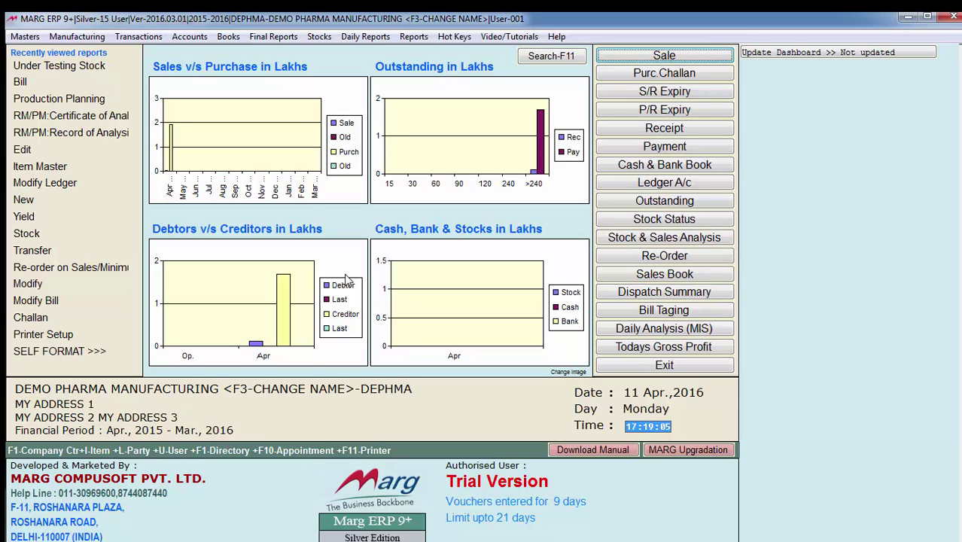
# Reopen the Under Testing Stock list with all product groups selected.
pyautogui.hotkey('alt', 'u')
pyautogui.press('Down')
pyautogui.press('Down')
pyautogui.press('Down')
pyautogui.press('Down')
pyautogui.press('Down')
pyautogui.press('Down')
pyautogui.press('Down')
pyautogui.press('Up')
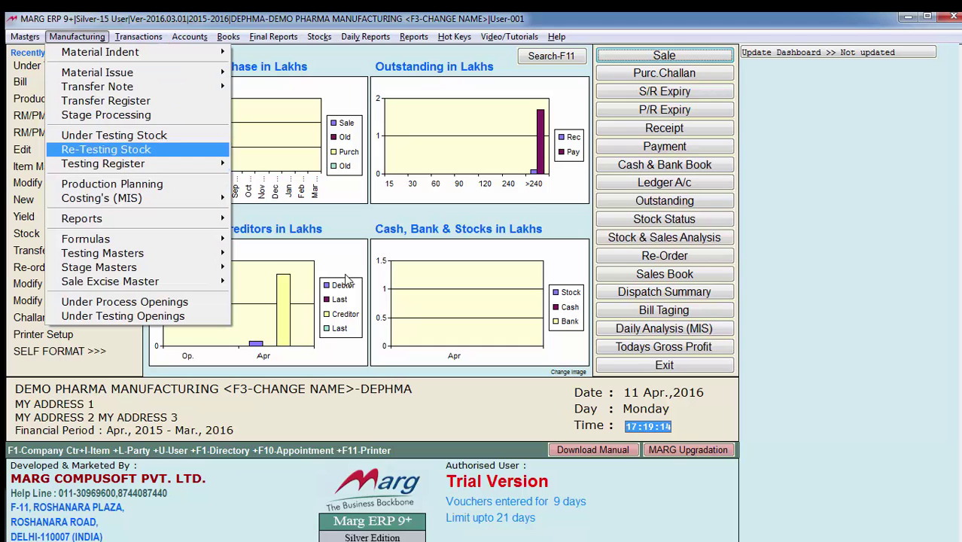
pyautogui.press('Up')
pyautogui.press('Return')
pyautogui.press('*')
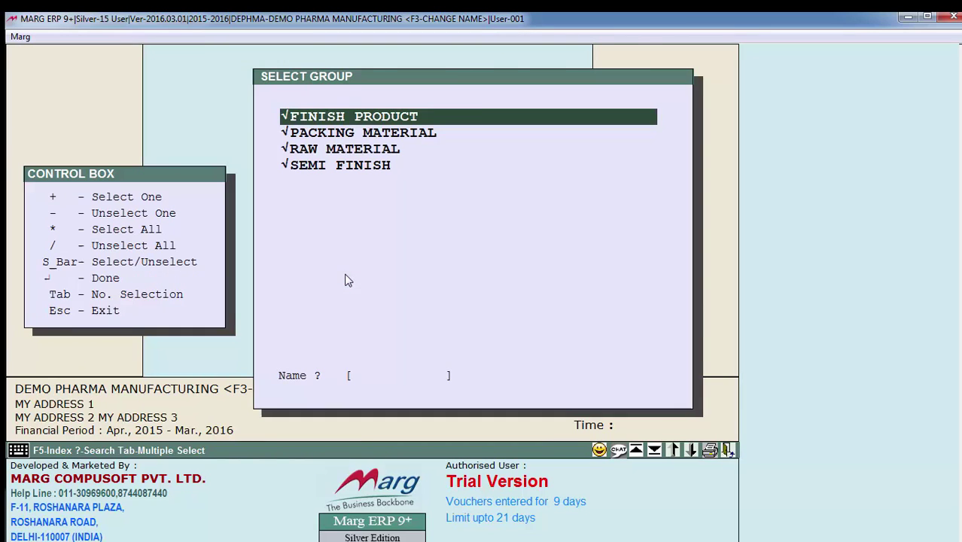
pyautogui.press('Return')
# Modify the A-CID SUSPENSION 200 ML sample detail, setting the test report number to 1212.
pyautogui.press('Return')
pyautogui.press('Right')
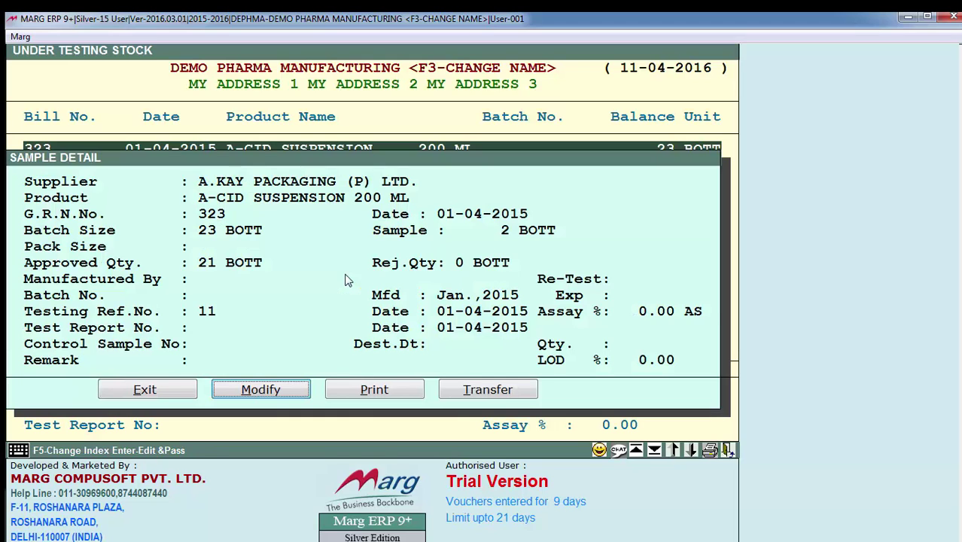
pyautogui.press('Return')
pyautogui.press('Return')
pyautogui.press('Return')
pyautogui.press('Return')
pyautogui.press('Return')
pyautogui.press('Return')
pyautogui.press('Return')
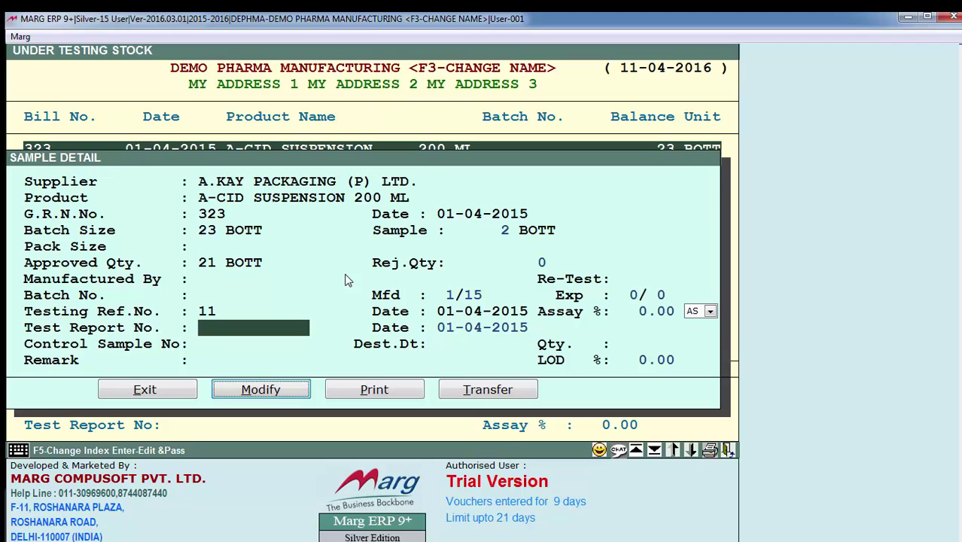
pyautogui.write('1212')
pyautogui.press('Return')
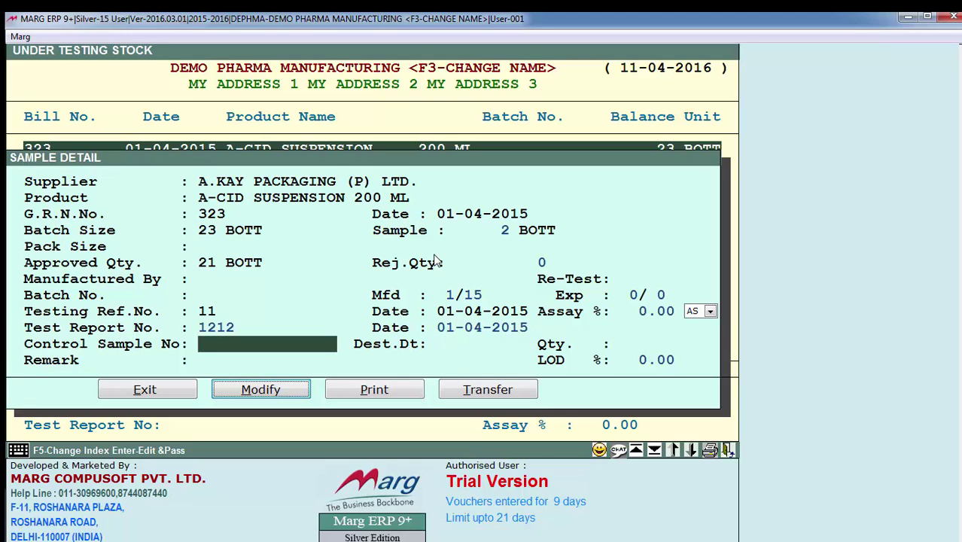
# Set the control sample number to 12, keep the LOD at 0.00, and save the sample detail.
pyautogui.write('12')
pyautogui.press('Return')
pyautogui.press('Return')
pyautogui.press('Return')
pyautogui.press('Return')
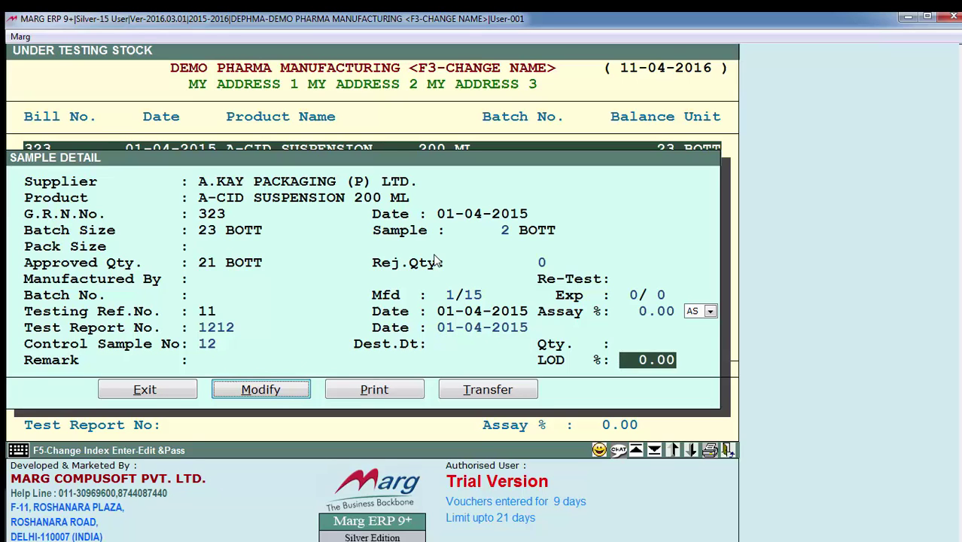
pyautogui.press('Return')
# Open the Record of Analysis for A-CID SUSPENSION 200 ML from its testing records.
pyautogui.press('Right')
pyautogui.press('Right')
pyautogui.press('Left')
pyautogui.press('Return')
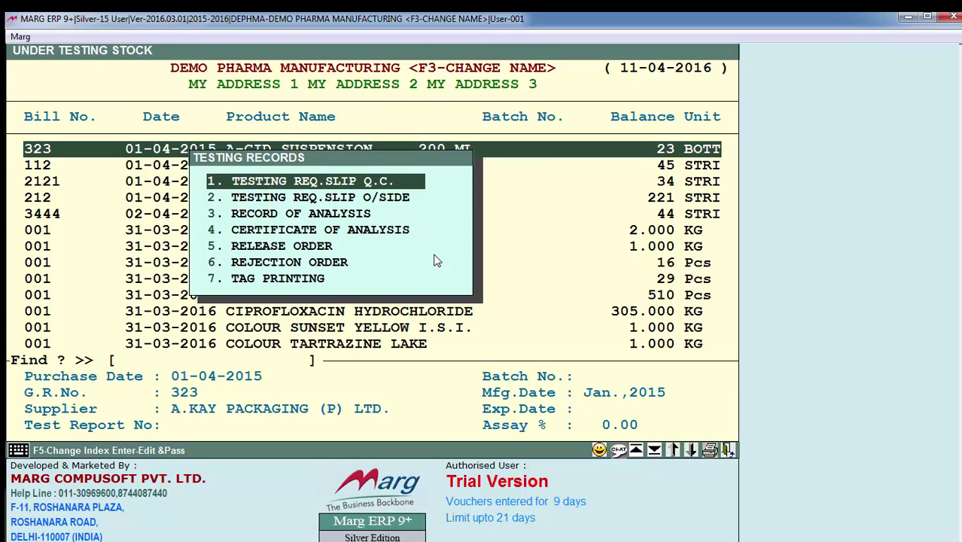
pyautogui.press('Down')
pyautogui.press('Down')
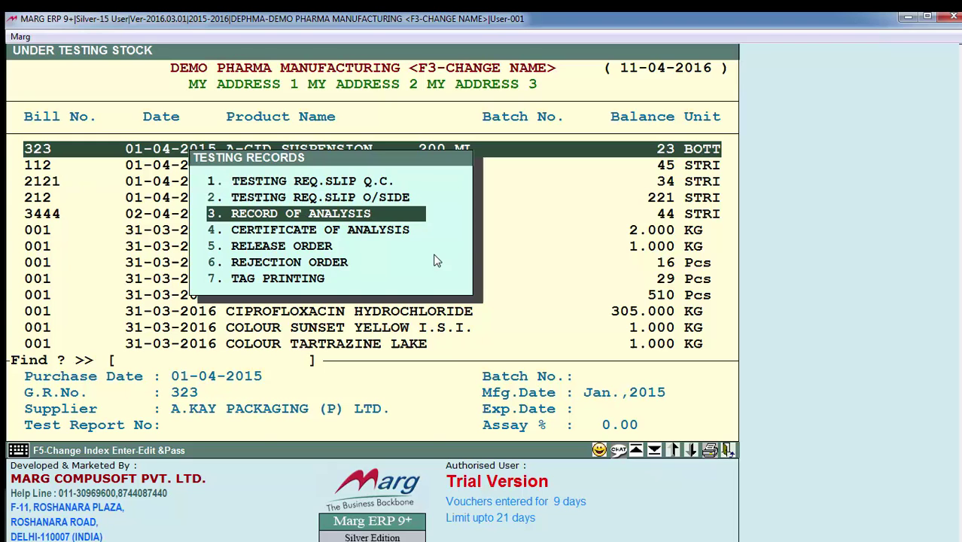
pyautogui.press('Return')
pyautogui.press('Return')
pyautogui.press('Return')
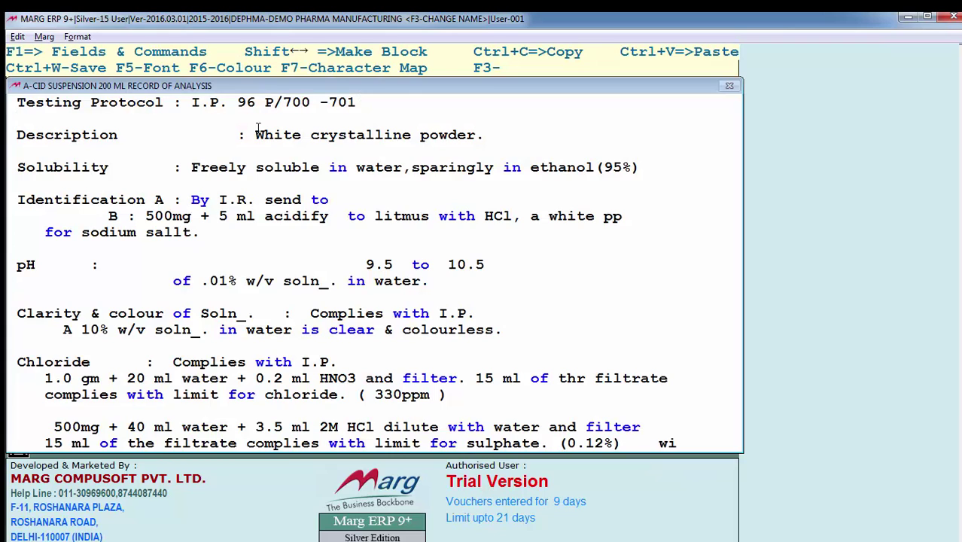
# Close the Record of Analysis text and print it in General format with 1 copy.
pyautogui.press('Right')
pyautogui.press('Right')
pyautogui.press('Right')
pyautogui.press('Right')
pyautogui.click(275, 136)
pyautogui.press('Escape')
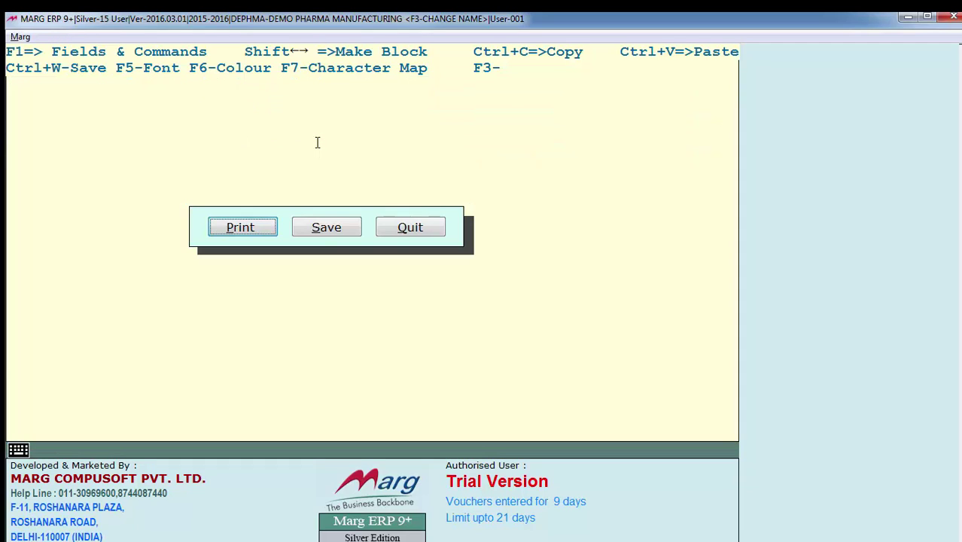
pyautogui.press('Return')
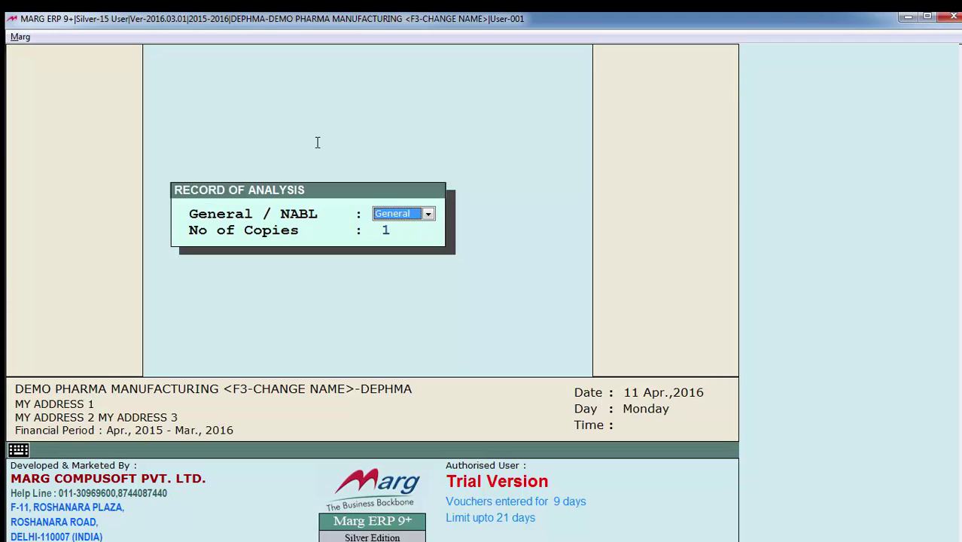
pyautogui.press('Return')
pyautogui.press('Return')
pyautogui.press('Return')
# Look through the printed Record of Analysis and return to the sample detail.
pyautogui.press('Down')
pyautogui.press('Down')
pyautogui.press('Down')
pyautogui.press('Down')
pyautogui.press('Down')
pyautogui.press('Up')
pyautogui.press('Up')
pyautogui.press('Up')
pyautogui.press('Up')
pyautogui.press('Escape')
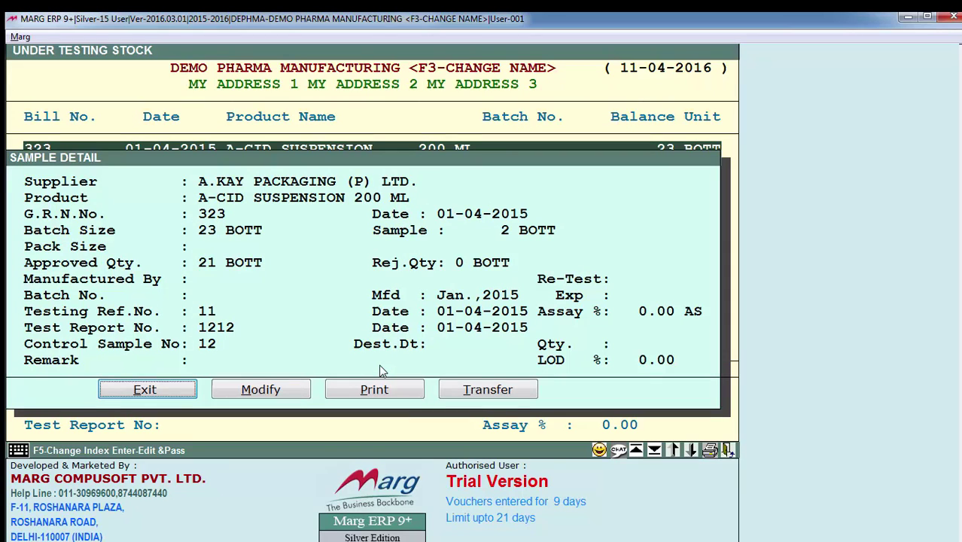
# Open the Tag Printing settings from the testing records of A-CID SUSPENSION 200 ML.
pyautogui.press('Right')
pyautogui.press('Right')
pyautogui.press('Return')
pyautogui.press('Down')
pyautogui.press('Down')
pyautogui.press('Down')
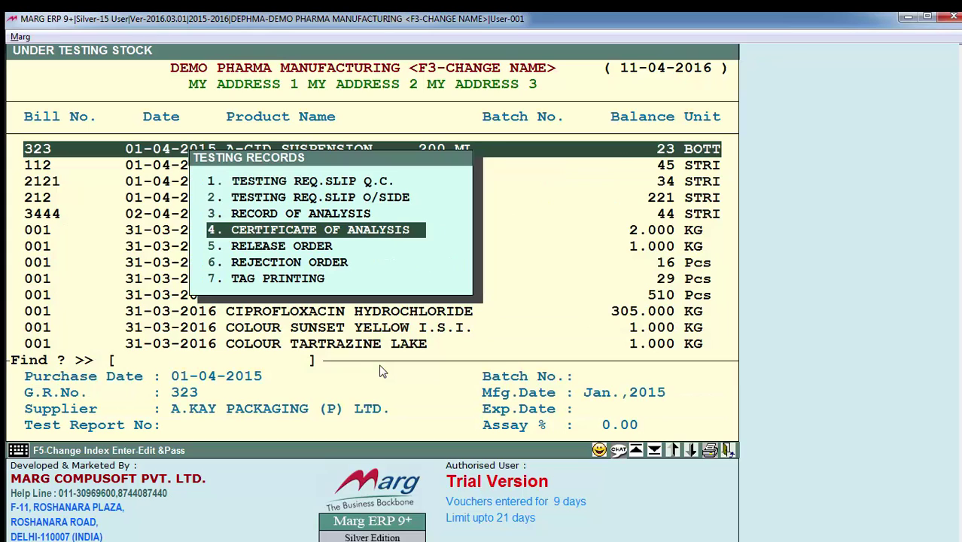
pyautogui.press('Down')
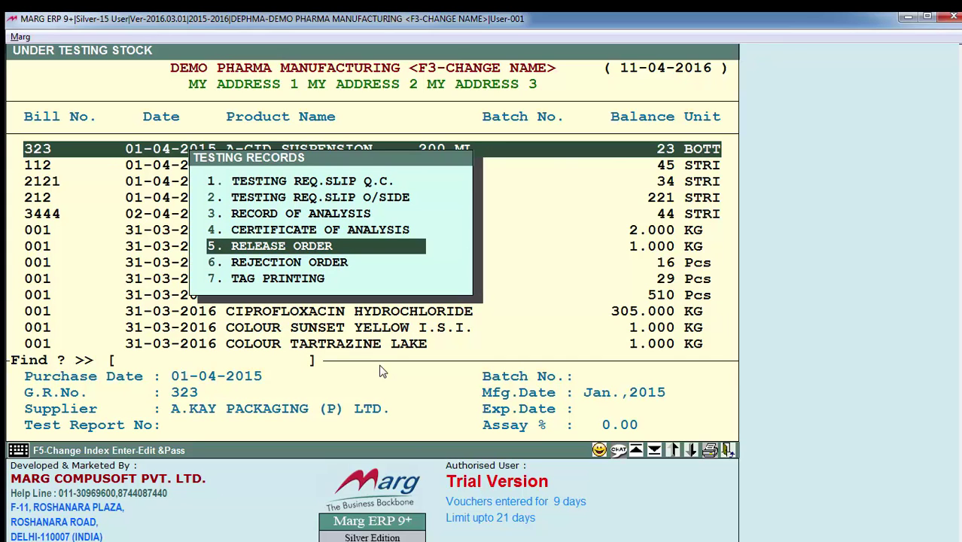
pyautogui.press('Down')
pyautogui.press('Down')
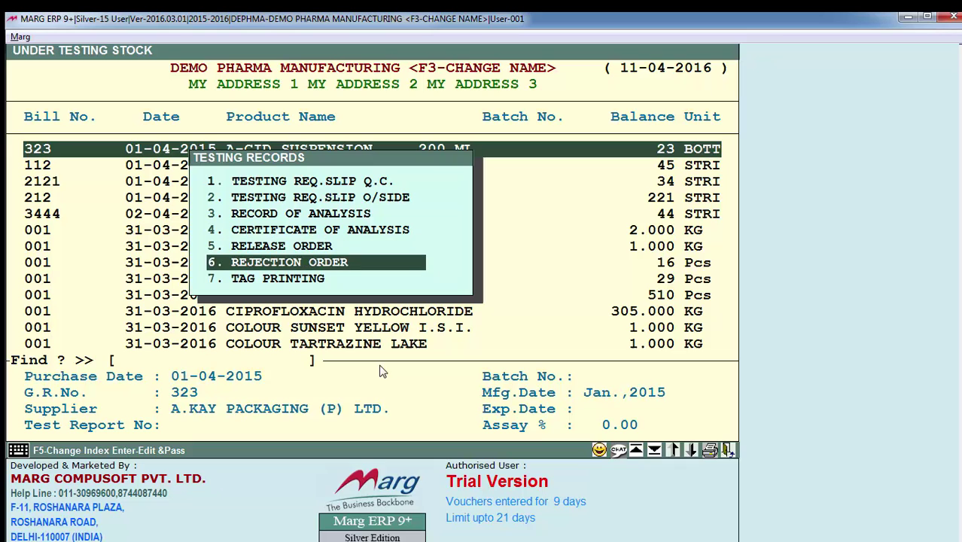
pyautogui.press('Up')
pyautogui.press('Down')
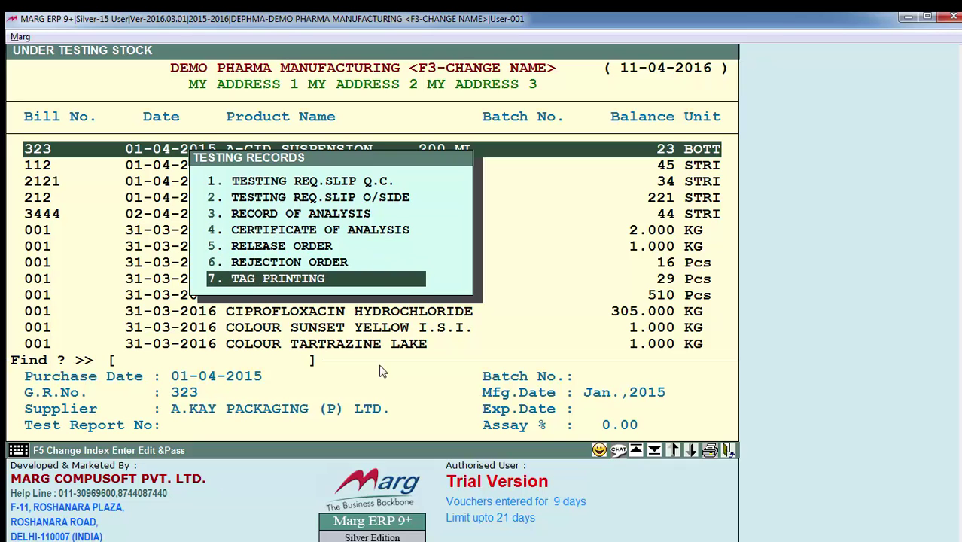
pyautogui.press('Return')
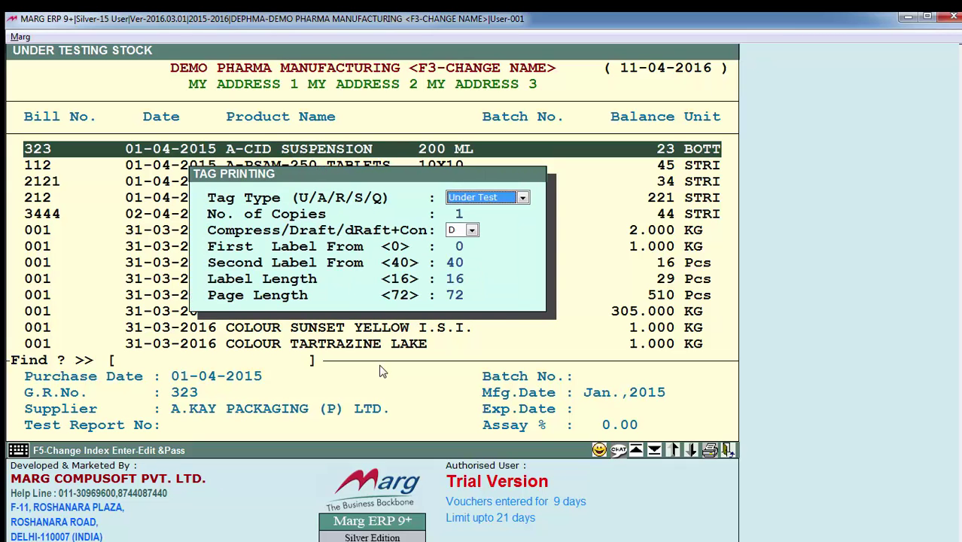
# Generate the Approved tag for A-CID SUSPENSION 200 ML with 1 copy, draft mode D, label length 16 and page length 72.
pyautogui.hotkey('alt', 'Down')
pyautogui.press('Down')
pyautogui.press('Up')
pyautogui.press('Down')
pyautogui.press('Down')
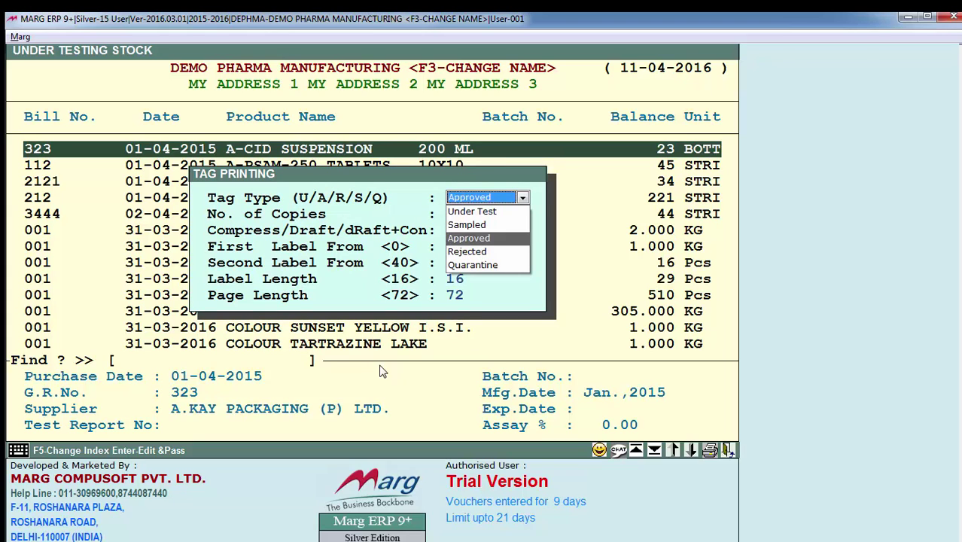
pyautogui.press('Return')
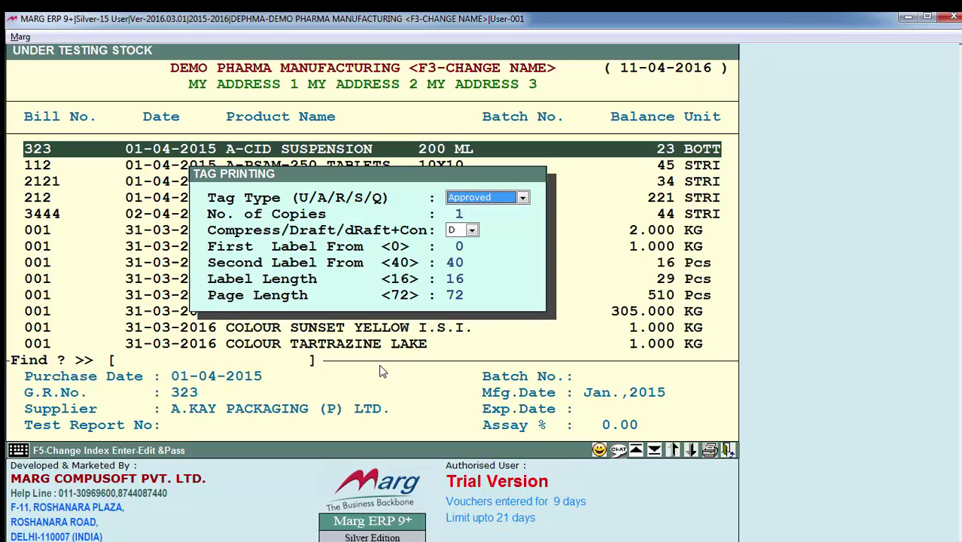
pyautogui.press('Return')
pyautogui.press('Return')
pyautogui.press('Return')
pyautogui.press('Return')
pyautogui.press('Return')
pyautogui.press('Return')
pyautogui.press('Return')
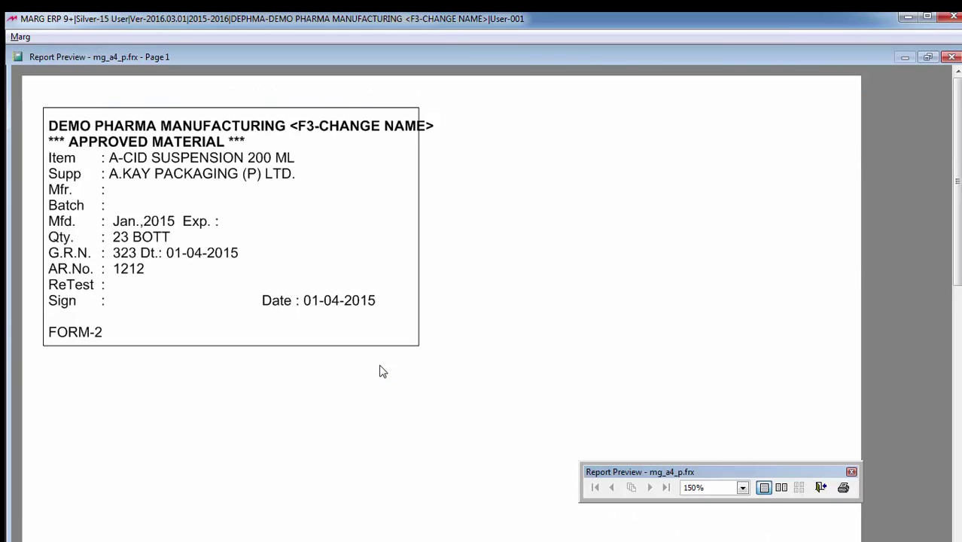
pyautogui.press('Escape')
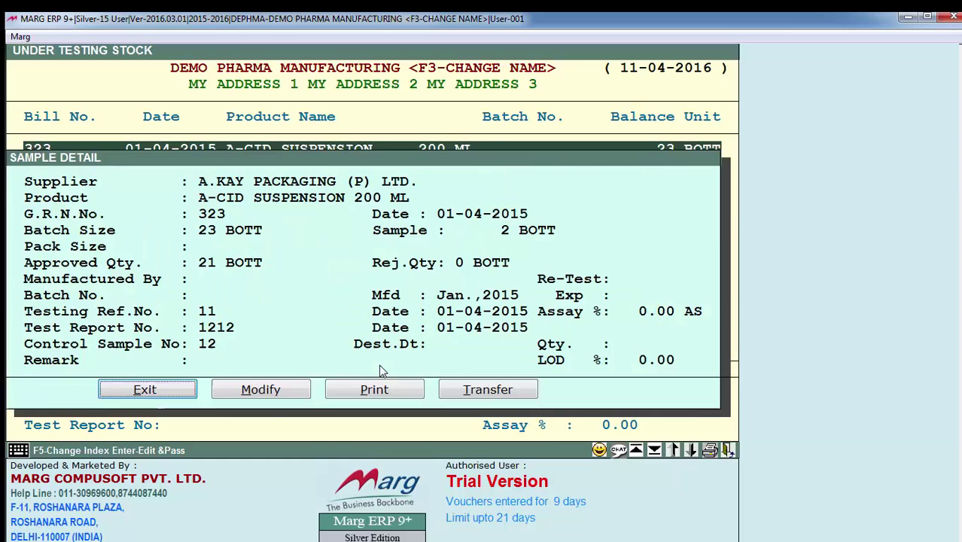
# Leave the sample detail and reopen the Under Testing Stock list with all product groups selected.
pyautogui.press('Escape')
pyautogui.press('Escape')
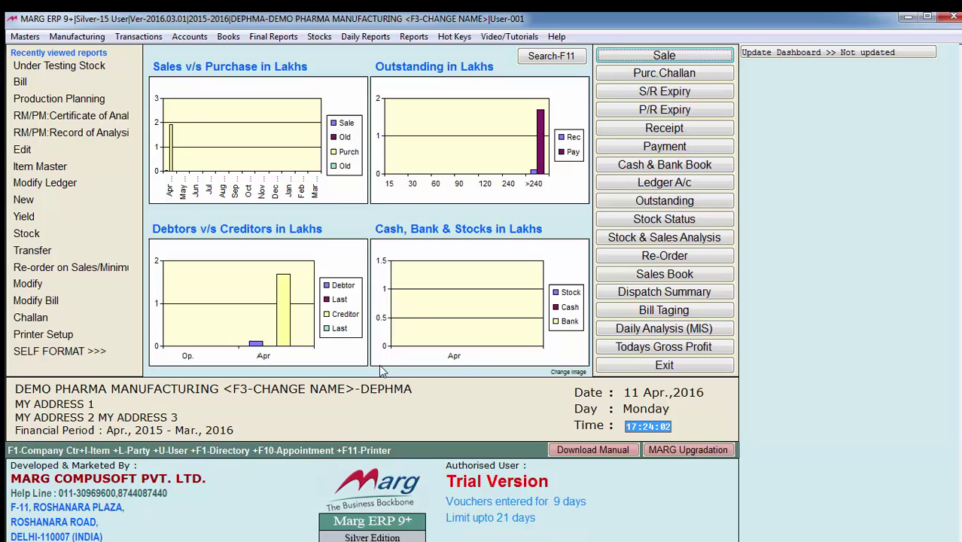
pyautogui.hotkey('alt', 'u')
pyautogui.press('Down')
pyautogui.press('Down')
pyautogui.press('Down')
pyautogui.press('Down')
pyautogui.press('Down')
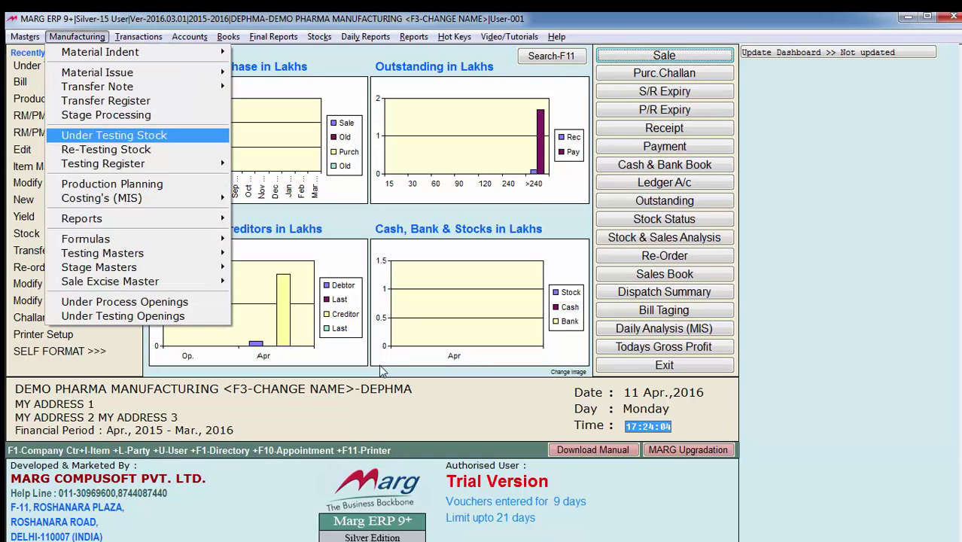
pyautogui.press('Return')
pyautogui.press('*')
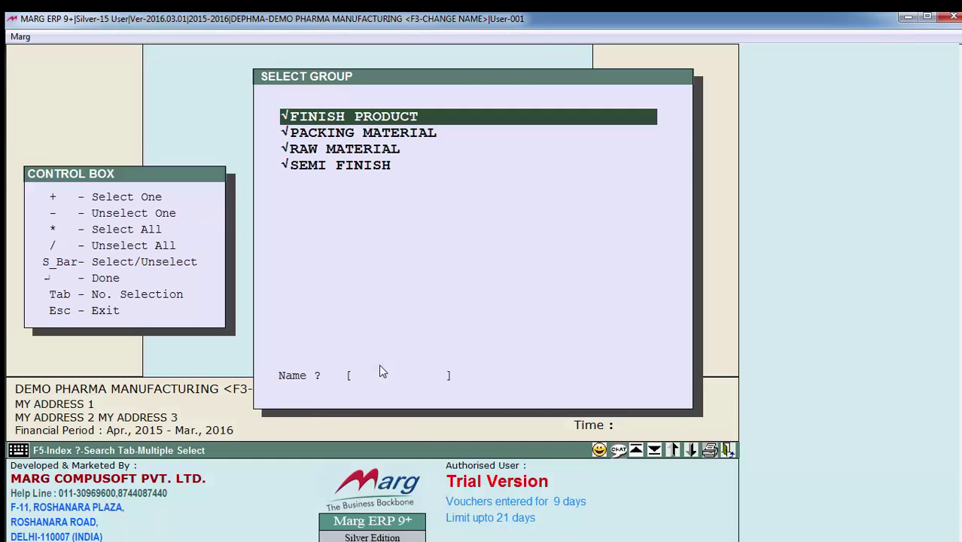
pyautogui.press('Return')
# View the sample detail of BRONOMOPOL B.P. and close it.
pyautogui.press('Down')
pyautogui.press('Down')
pyautogui.press('Down')
pyautogui.press('Down')
pyautogui.press('Down')
pyautogui.press('Down')
pyautogui.press('Return')
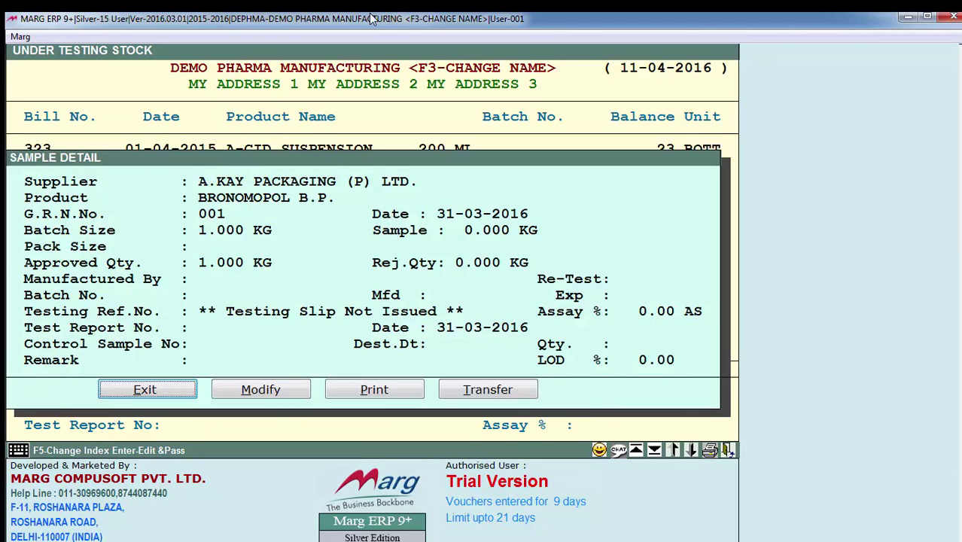
pyautogui.press('Escape')
# Transfer the tested A-CID SUSPENSION 200 ML quantity of bill 323 out of under-testing stock and leave the list.
pyautogui.press('Up')
pyautogui.press('Up')
pyautogui.press('Up')
pyautogui.press('Up')
pyautogui.press('Up')
pyautogui.press('Up')
pyautogui.press('Return')
pyautogui.press('Left')
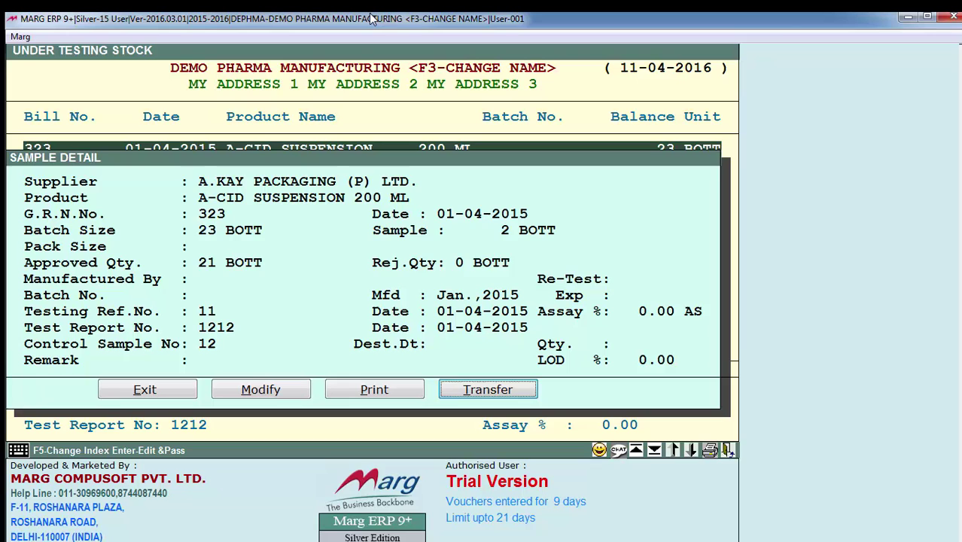
pyautogui.press('Return')
pyautogui.hotkey('alt', 'Down')
pyautogui.press('Down')
pyautogui.press('Return')
pyautogui.press('Return')
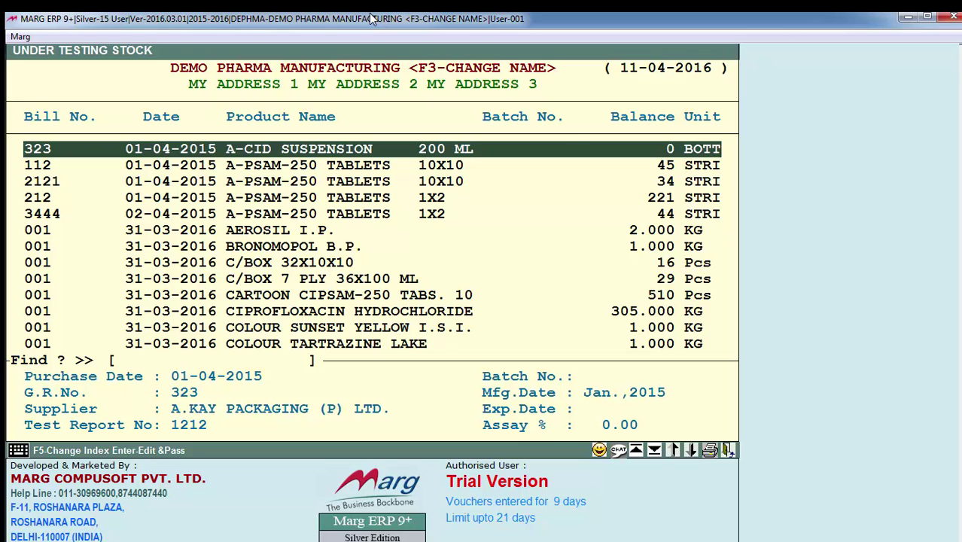
pyautogui.press('Escape')
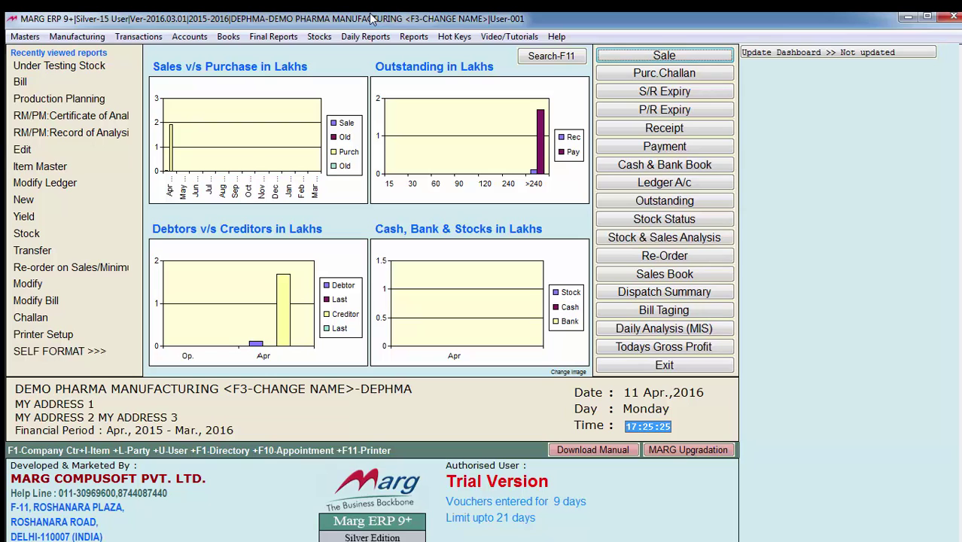
# Examine the Material Issue options for raw and packing material requisitions, additional material and returns.
pyautogui.hotkey('alt', 'n')
pyautogui.press('Down')
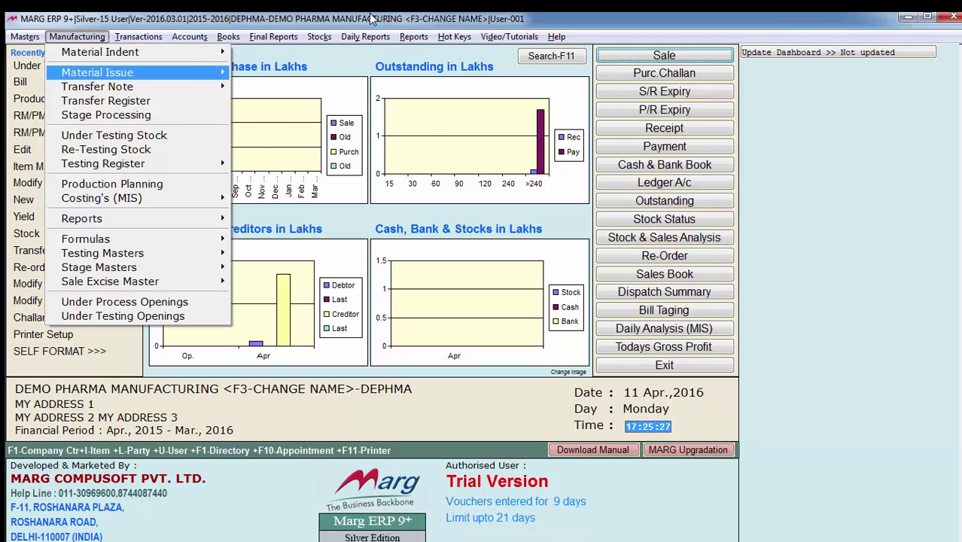
pyautogui.press('Right')
pyautogui.press('Down')
pyautogui.press('Up')
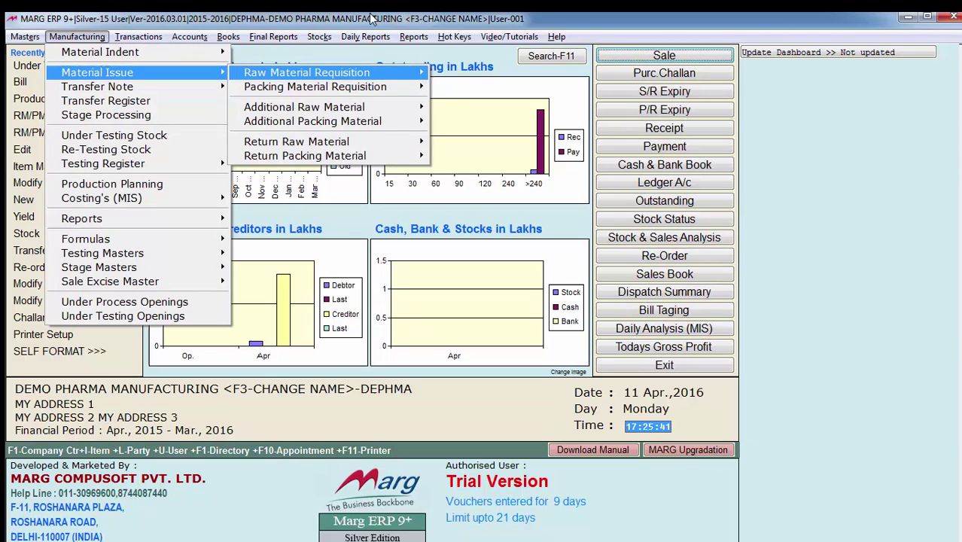
pyautogui.press('Down')
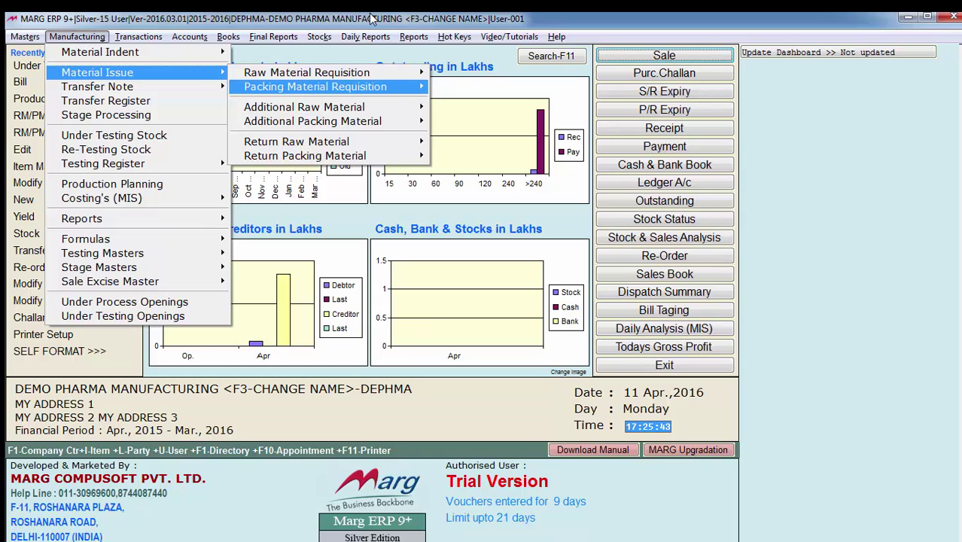
pyautogui.press('Down')
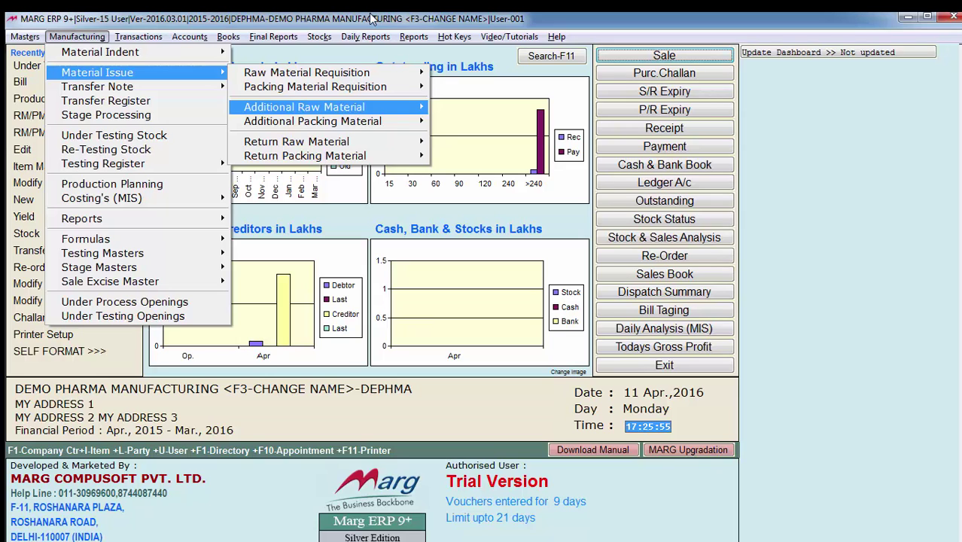
pyautogui.press('Down')
pyautogui.press('Down')
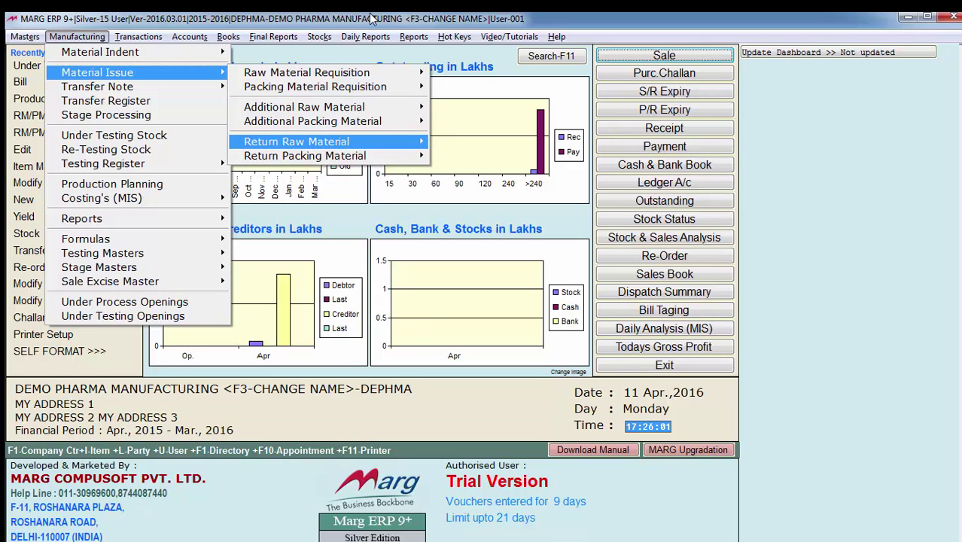
pyautogui.press('Home')
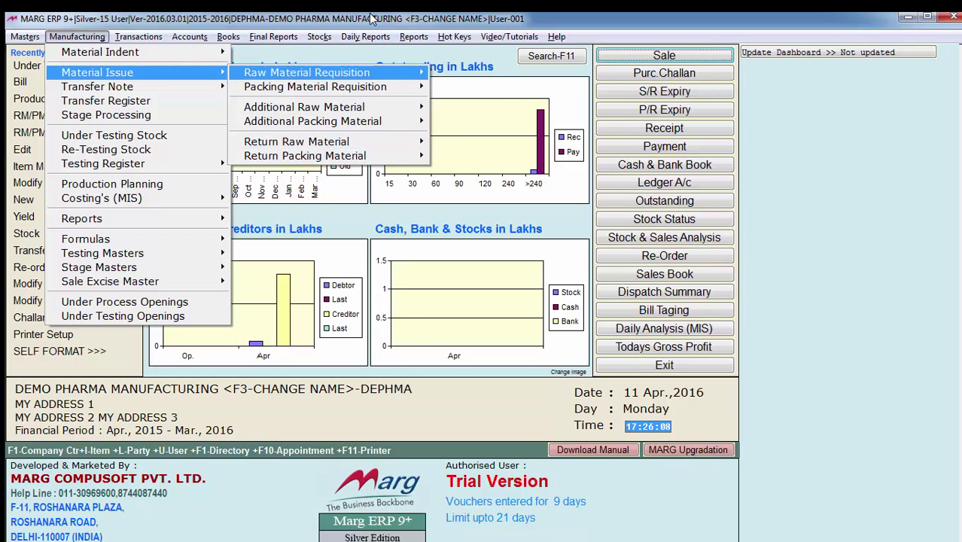
# Start a new raw material requisition slip for PRODUCTION DEPARTMENT, keeping slip number M-0011.
pyautogui.press('Right')
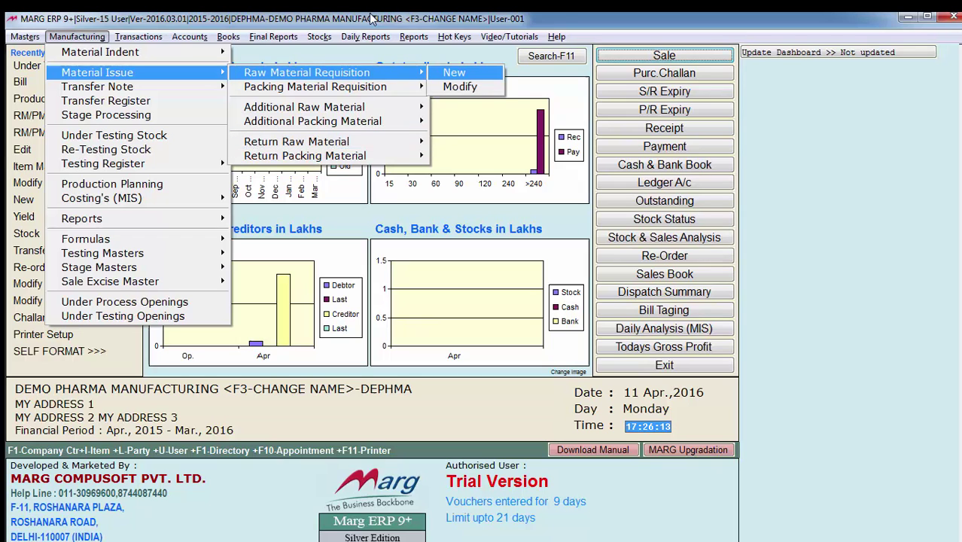
pyautogui.press('Return')
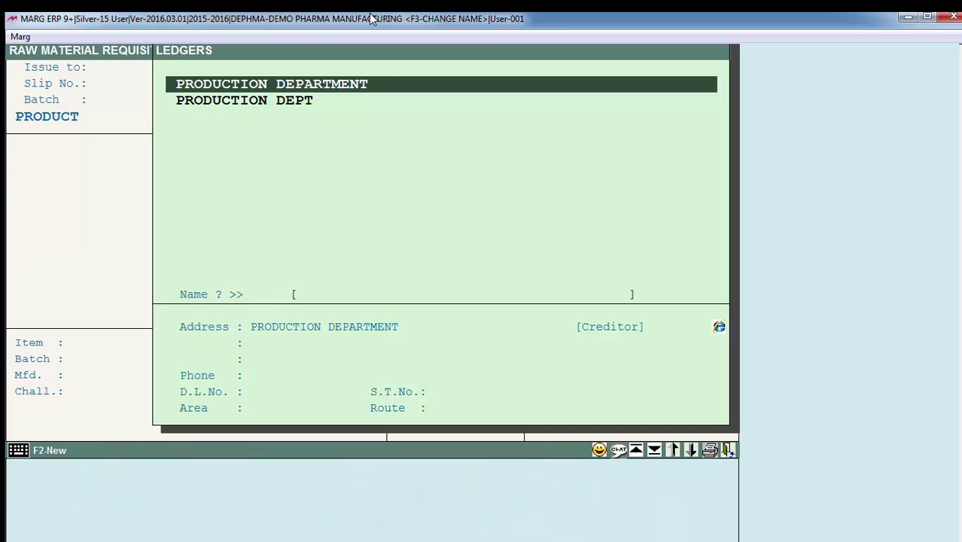
pyautogui.press('Return')
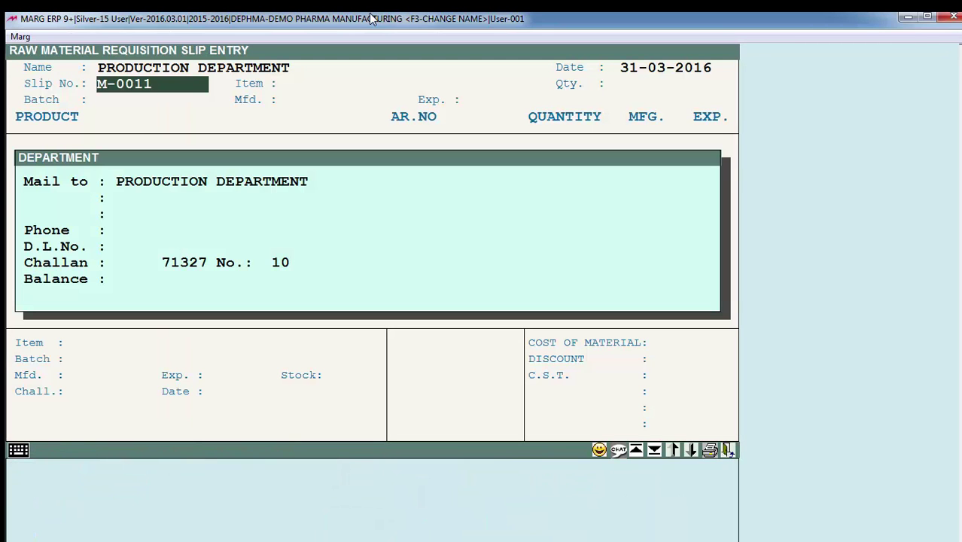
pyautogui.press('Return')
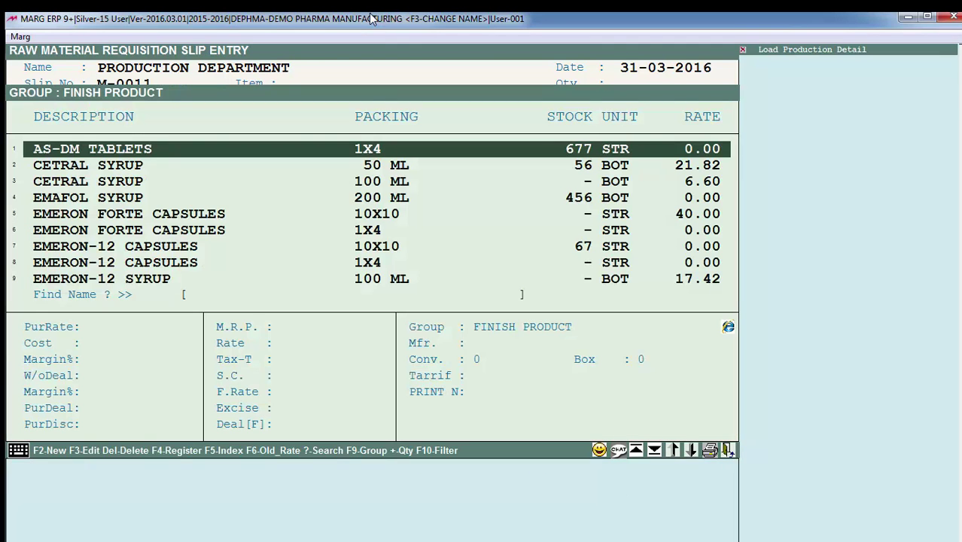
# Select A-CID SUSPENSION 100 ML for the requisition with quantity 5000, batch 001 and manufacturing date 3/16.
pyautogui.write('A')
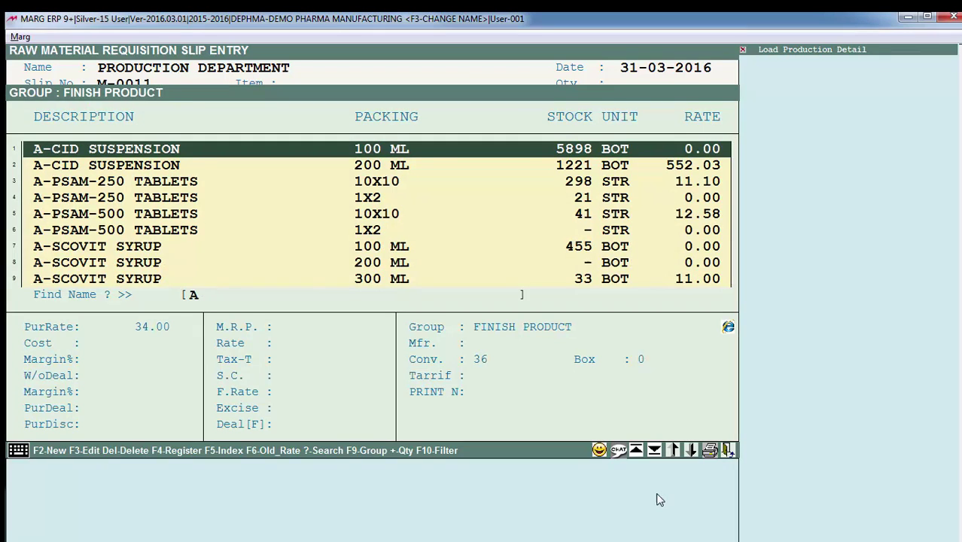
pyautogui.press('Return')
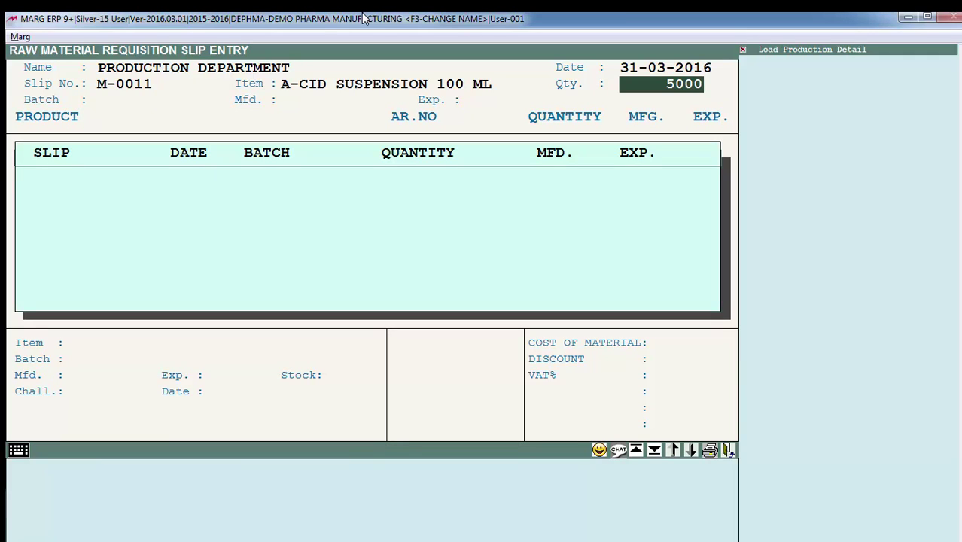
pyautogui.press('Return')
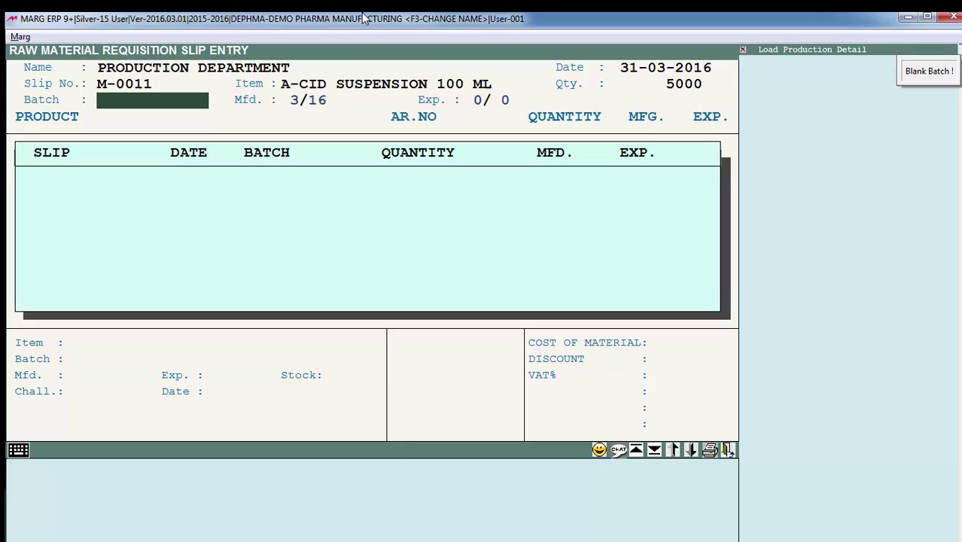
pyautogui.write('001')
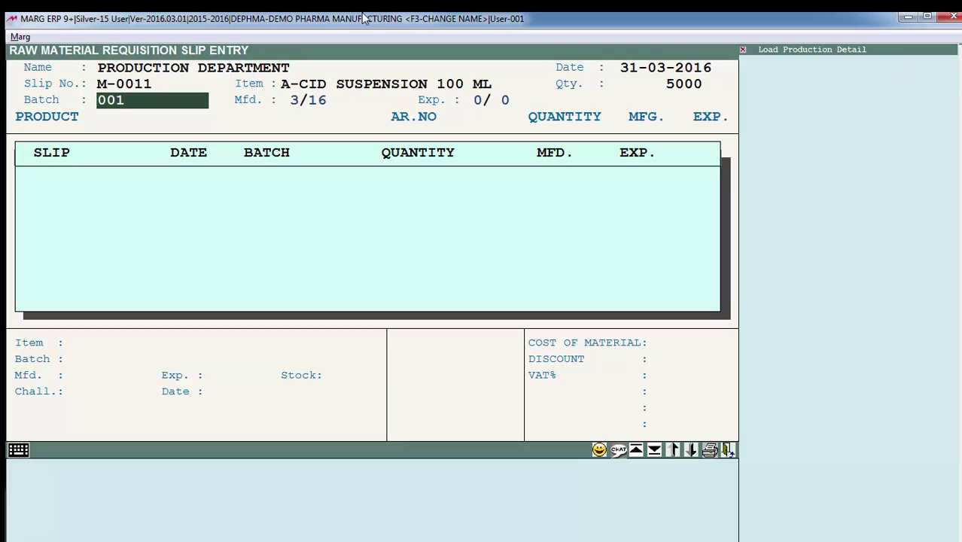
pyautogui.press('Return')
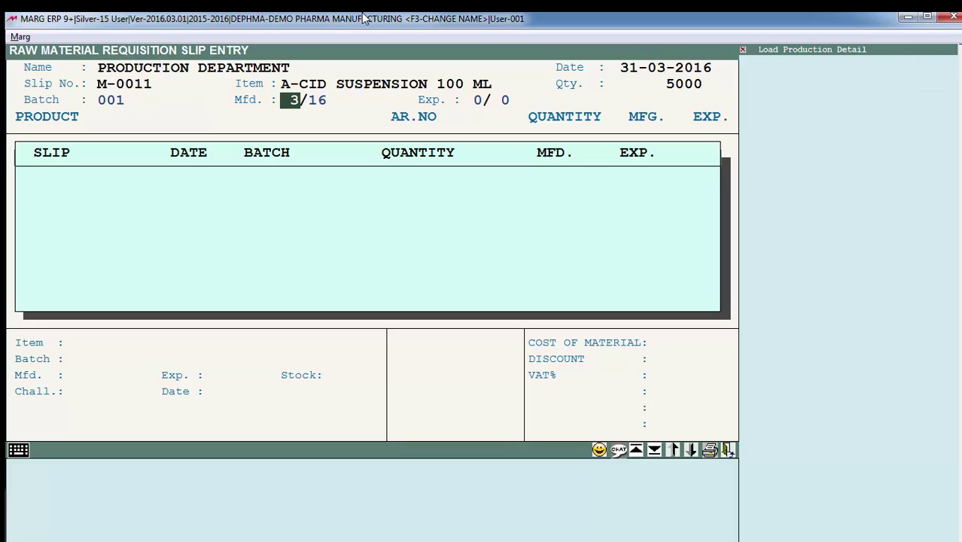
pyautogui.press('Return')
pyautogui.press('Return')
pyautogui.press('Return')
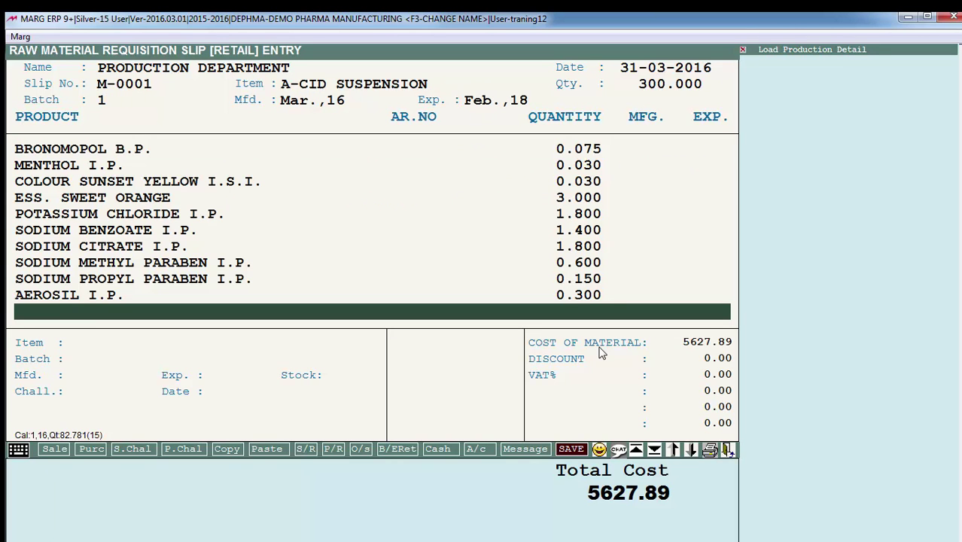
# Review the raw materials and their quantities on the A-CID SUSPENSION requisition slip.
pyautogui.press('Up')
pyautogui.press('Up')
pyautogui.press('Up')
pyautogui.press('Up')
pyautogui.press('Up')
pyautogui.press('Up')
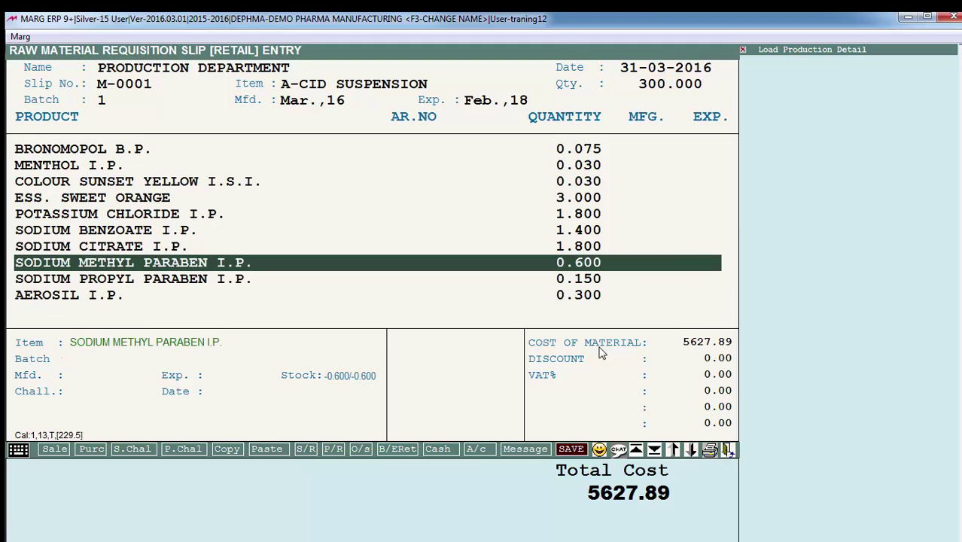
pyautogui.press('Down')
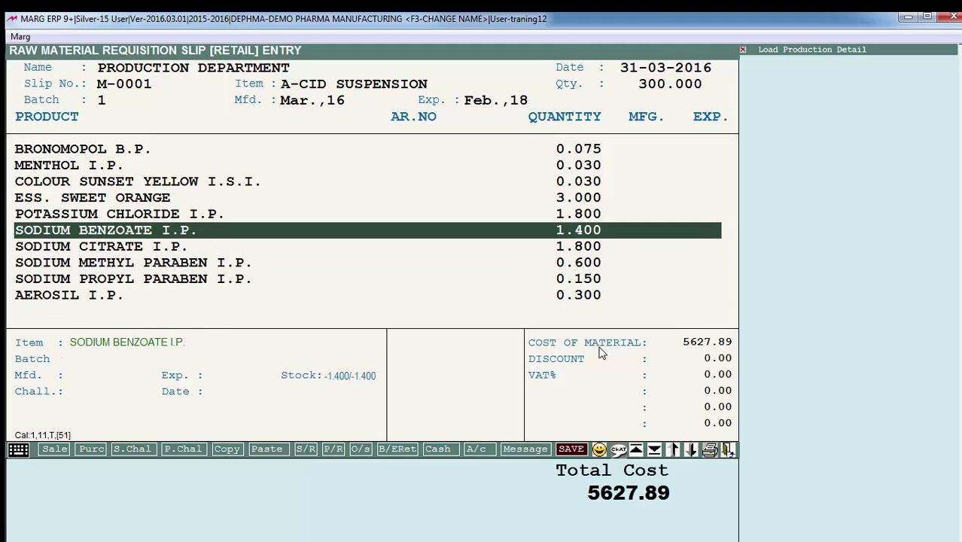
pyautogui.press('Down')
pyautogui.press('Down')
pyautogui.press('Down')
pyautogui.press('Down')
pyautogui.press('Down')
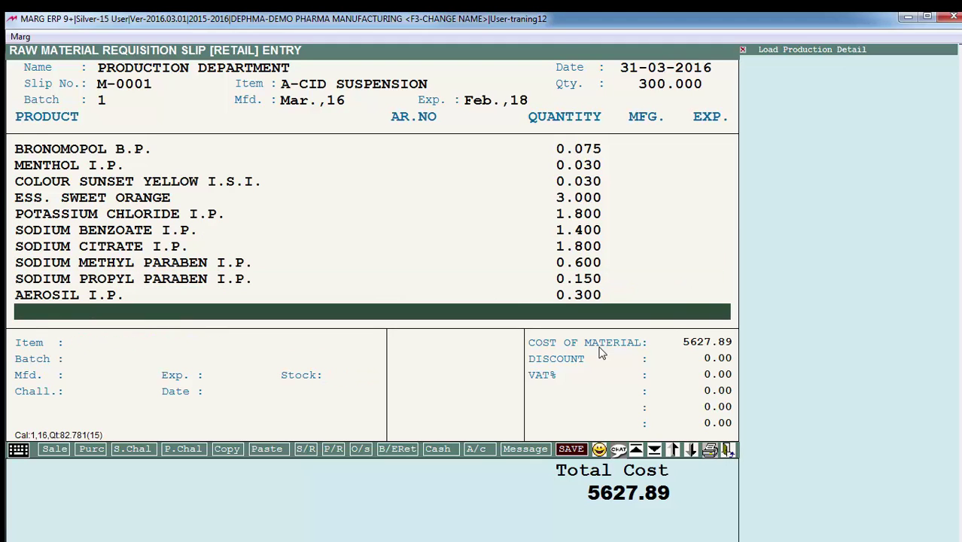
# Save the A-CID SUSPENSION raw material requisition slip, leaving the remark blank.
pyautogui.press('Return')
pyautogui.press('Return')
pyautogui.press('Return')
pyautogui.press('Return')
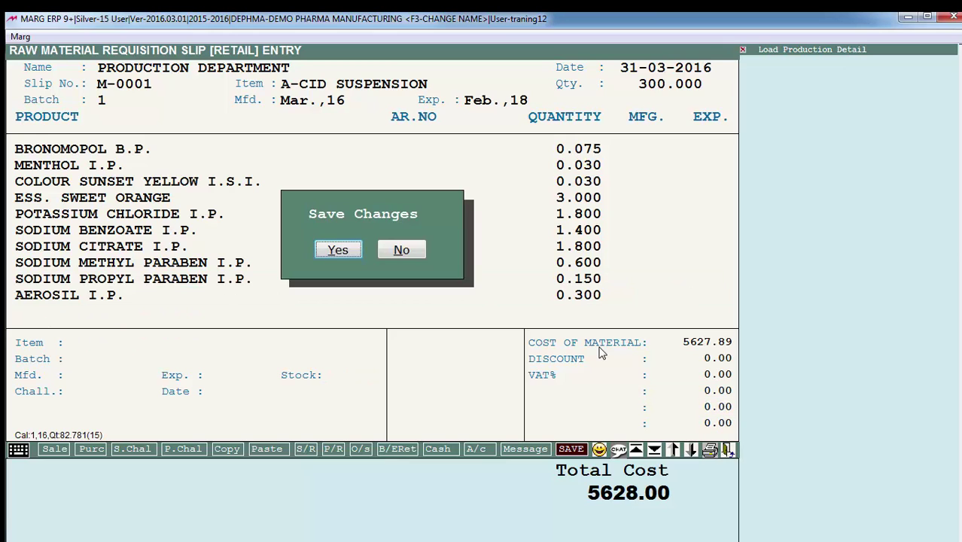
pyautogui.press('Return')
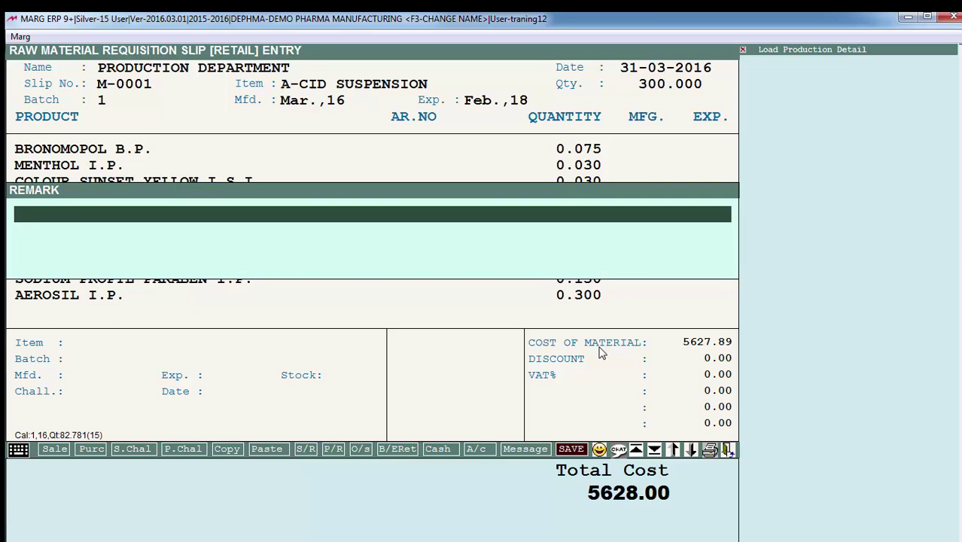
pyautogui.press('Return')
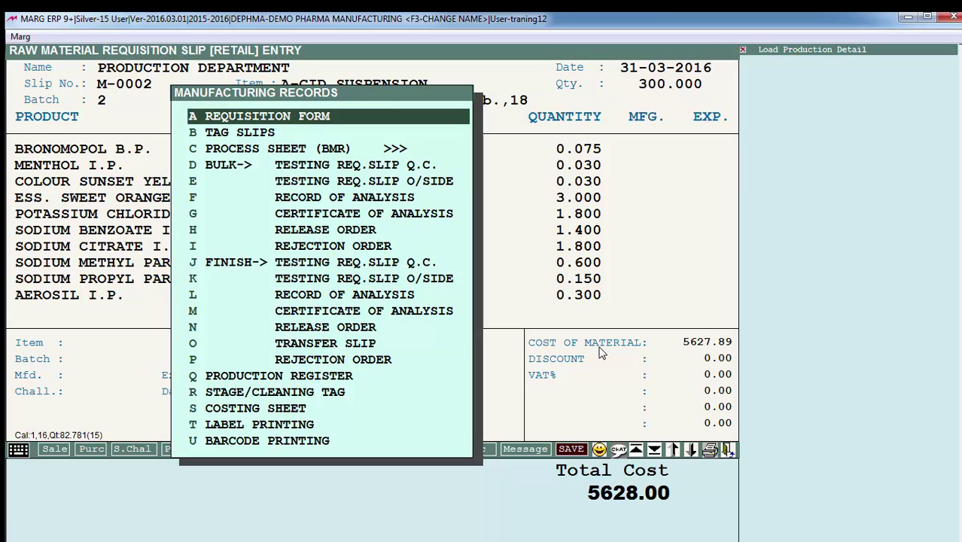
# View the requisition form of the A-CID SUSPENSION slip, check its header, item list and required quantities, and close it without printing.
pyautogui.press('Return')
pyautogui.press('Return')
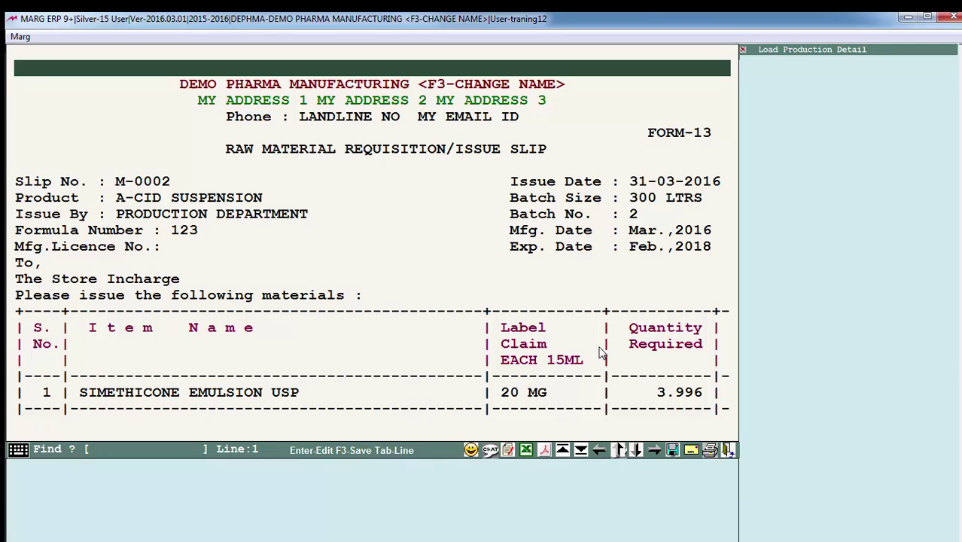
pyautogui.press('Down')
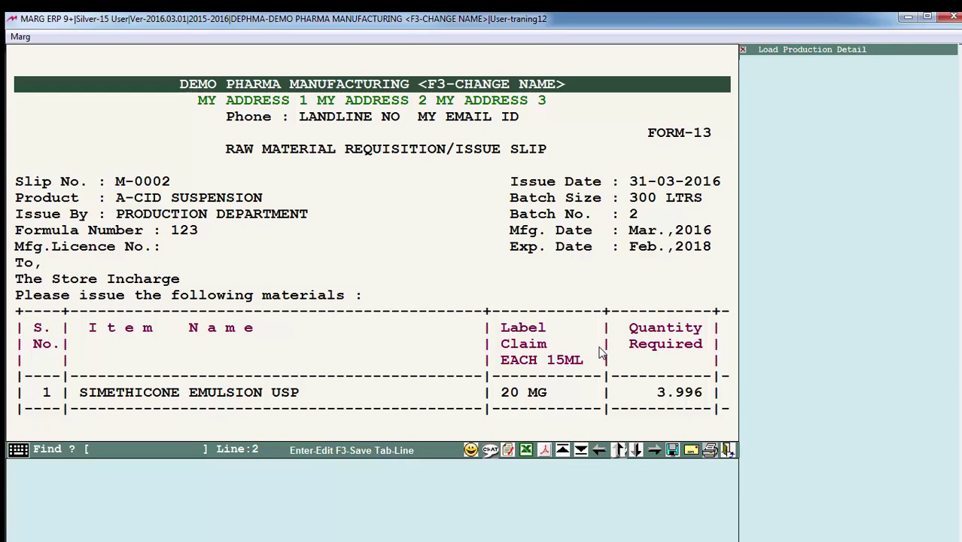
pyautogui.press('Down')
pyautogui.press('Down')
pyautogui.press('Down')
pyautogui.press('Down')
pyautogui.press('Down')
pyautogui.press('Down')
pyautogui.press('Down')
pyautogui.press('Down')
pyautogui.press('Down')
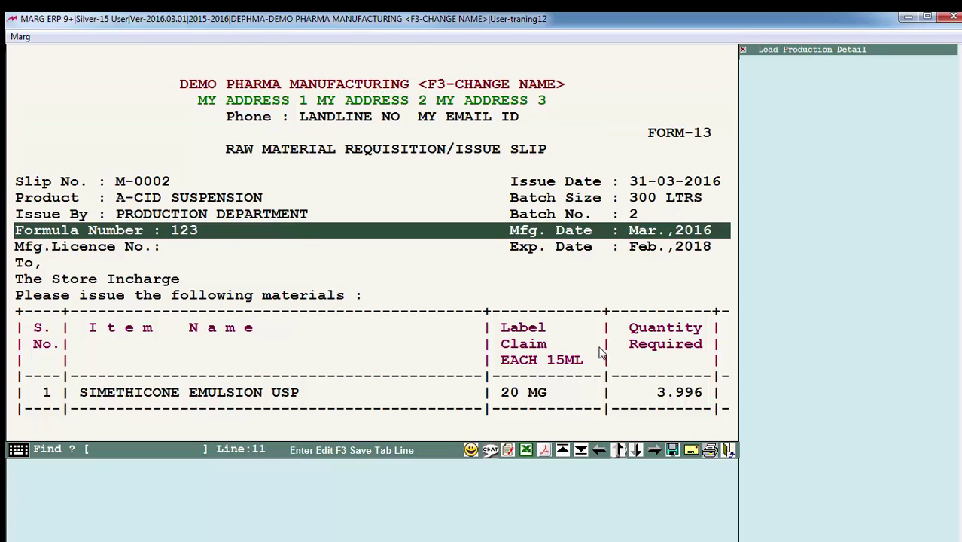
pyautogui.press('Down')
pyautogui.press('Down')
pyautogui.press('Down')
pyautogui.press('Down')
pyautogui.press('Down')
pyautogui.press('Down')
pyautogui.press('Down')
pyautogui.press('Down')
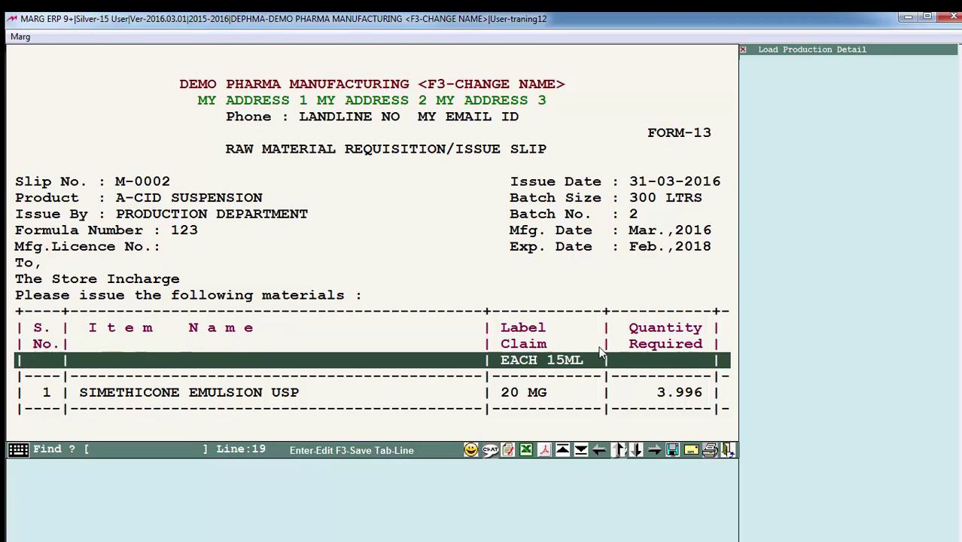
pyautogui.press('Down')
pyautogui.press('Down')
pyautogui.press('Down')
pyautogui.press('Down')
pyautogui.press('Down')
pyautogui.press('Down')
pyautogui.press('Down')
pyautogui.press('Down')
pyautogui.press('Down')
pyautogui.press('Down')
pyautogui.press('Down')
pyautogui.press('Down')
pyautogui.press('Down')
pyautogui.press('Down')
pyautogui.press('Down')
pyautogui.press('Down')
pyautogui.press('Down')
pyautogui.press('Down')
pyautogui.press('Down')
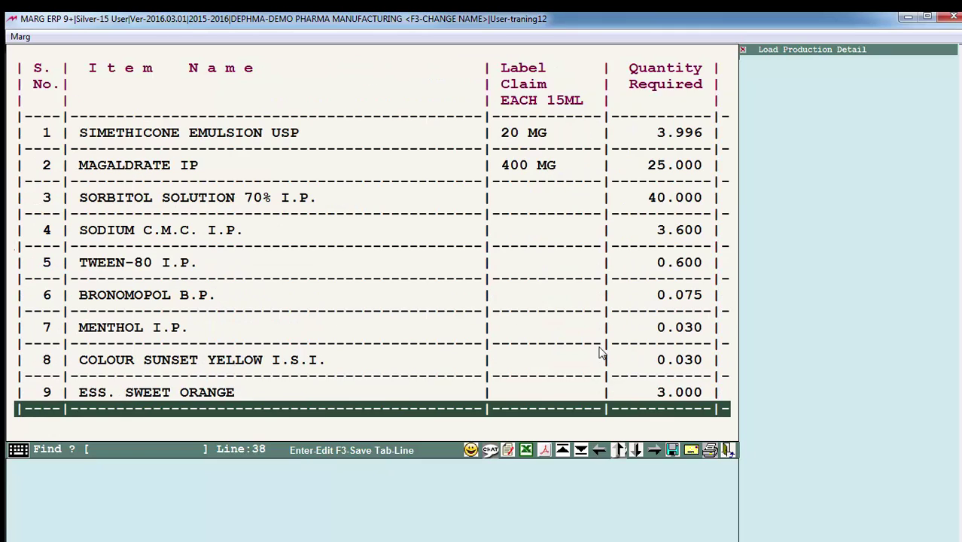
pyautogui.press('Up')
pyautogui.press('Up')
pyautogui.press('Up')
pyautogui.press('Up')
pyautogui.press('Down')
pyautogui.press('Down')
pyautogui.press('Down')
pyautogui.press('Down')
pyautogui.press('Down')
pyautogui.press('Down')
pyautogui.press('Down')
pyautogui.press('Down')
pyautogui.press('Down')
pyautogui.press('Down')
pyautogui.press('Up')
pyautogui.press('Up')
pyautogui.press('Up')
pyautogui.press('Up')
pyautogui.press('Up')
pyautogui.press('Up')
pyautogui.press('Up')
pyautogui.press('Up')
pyautogui.press('Up')
pyautogui.press('Up')
pyautogui.press('Up')
pyautogui.press('Up')
pyautogui.press('Up')
pyautogui.press('Up')
pyautogui.press('Up')
pyautogui.press('Up')
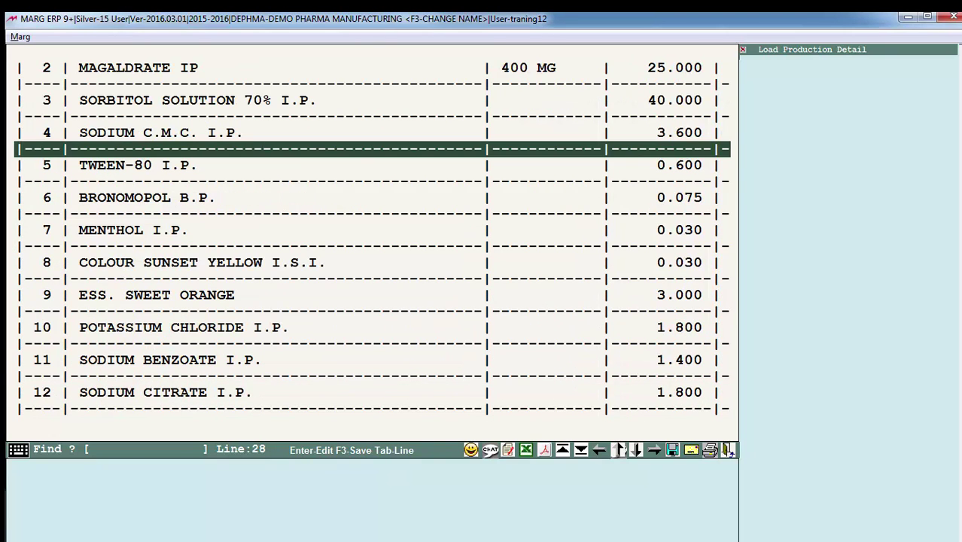
pyautogui.press('Down')
pyautogui.press('Down')
pyautogui.press('Down')
pyautogui.press('Up')
pyautogui.press('Up')
pyautogui.press('Up')
pyautogui.press('Up')
pyautogui.press('Up')
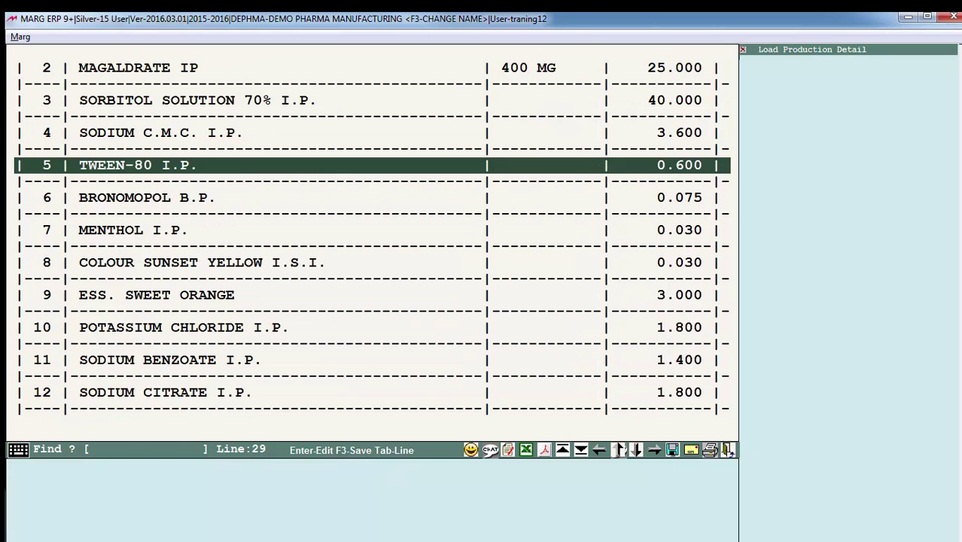
pyautogui.press('Down')
pyautogui.press('Down')
pyautogui.press('Down')
pyautogui.press('Down')
pyautogui.press('Down')
pyautogui.press('Down')
pyautogui.press('Down')
pyautogui.press('Escape')
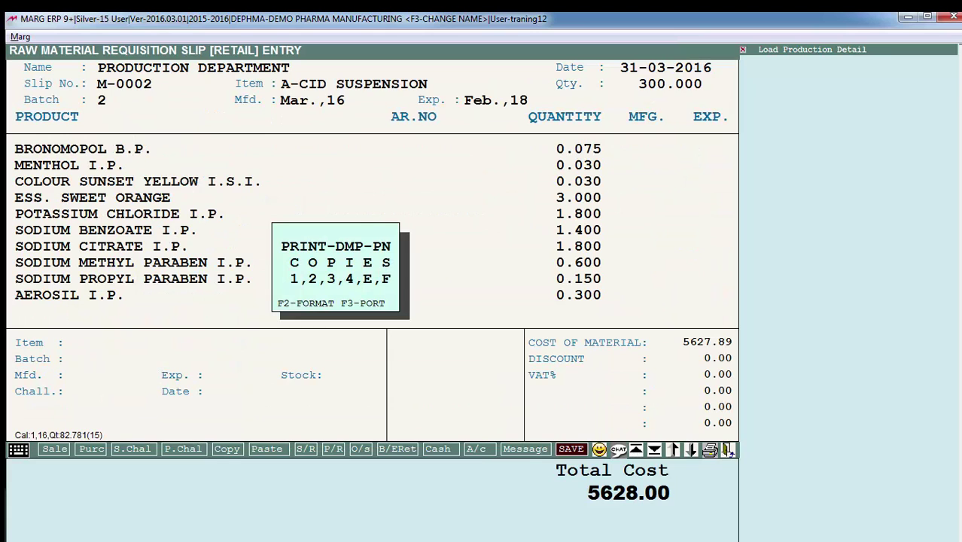
pyautogui.press('Escape')
# Open the Process Sheet (BMR) records and examine the available batch reports, from Issue Slip to Cleaning Record of Change Parts.
pyautogui.press('Down')
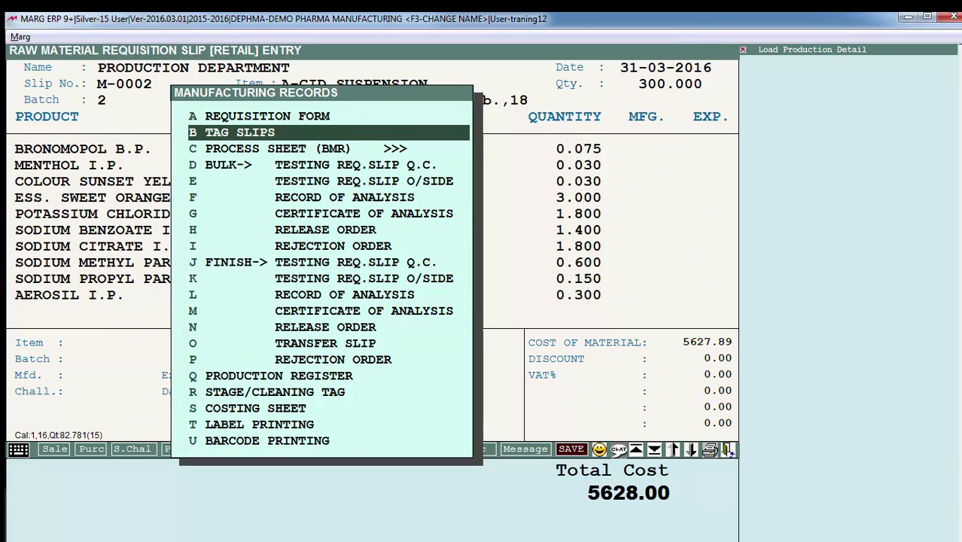
pyautogui.press('Down')
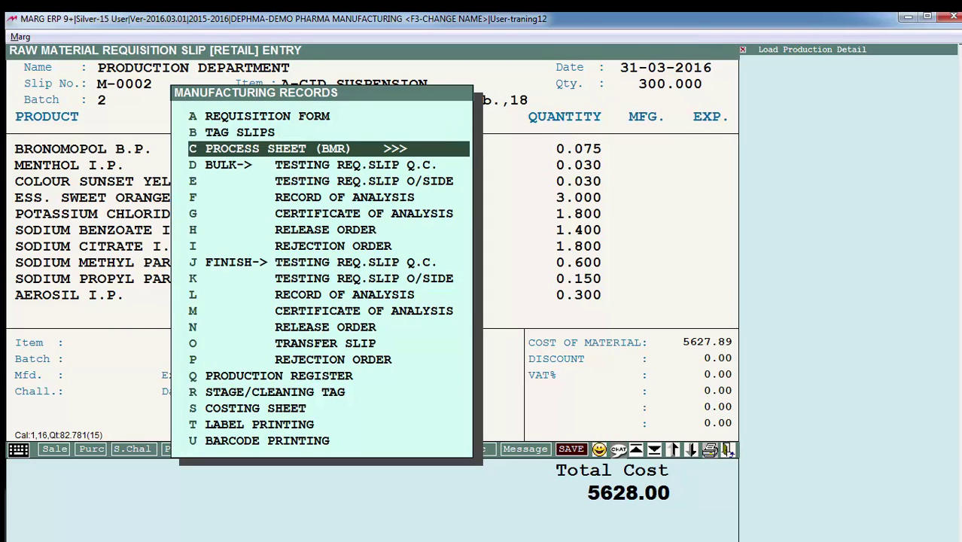
pyautogui.press('Return')
pyautogui.press('Down')
pyautogui.press('Down')
pyautogui.press('Down')
pyautogui.press('Down')
pyautogui.press('Down')
pyautogui.press('Down')
pyautogui.press('Down')
pyautogui.press('Down')
pyautogui.press('Down')
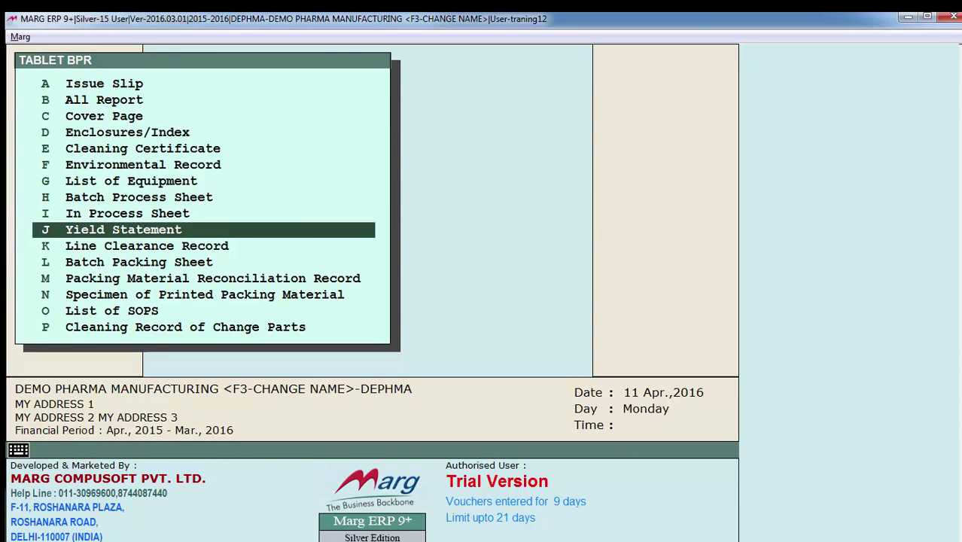
pyautogui.press('Up')
pyautogui.press('Up')
pyautogui.press('Up')
pyautogui.press('o')
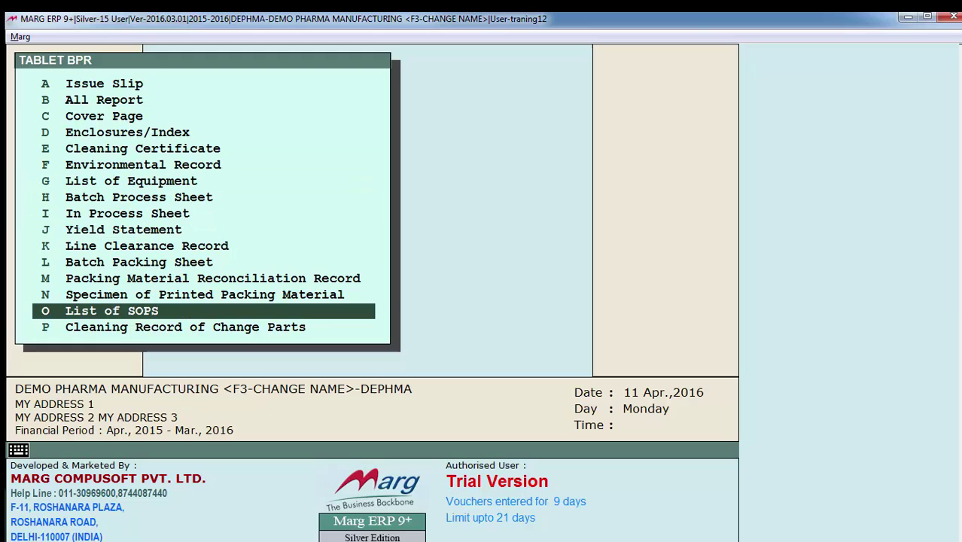
pyautogui.press('Up')
pyautogui.press('Up')
pyautogui.press('Up')
pyautogui.press('Up')
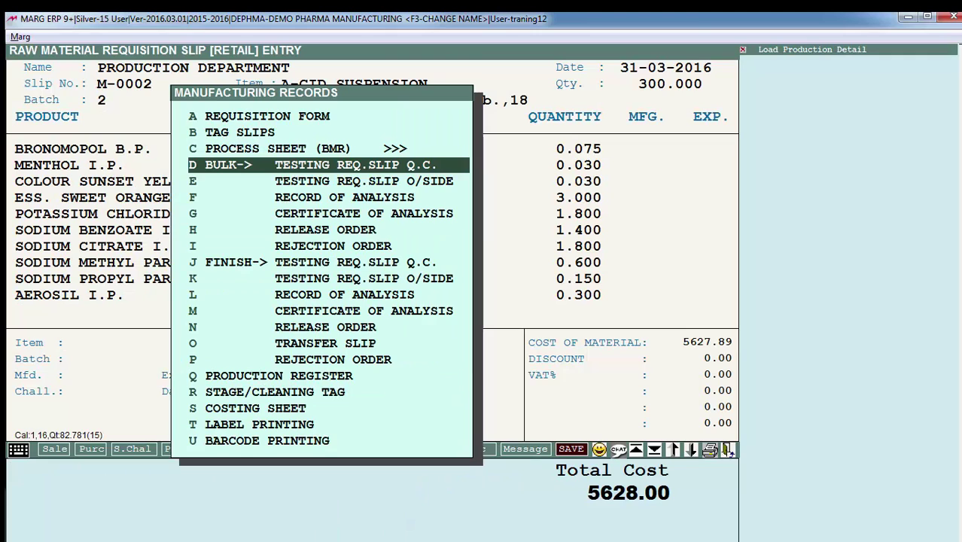
# Examine the bulk and finish testing, analysis, release and rejection records among the manufacturing records, and leave the requisition entry.
pyautogui.press('Up')
pyautogui.press('Down')
pyautogui.press('Down')
pyautogui.press('Down')
pyautogui.press('Down')
pyautogui.press('Down')
pyautogui.press('Up')
pyautogui.press('Up')
pyautogui.press('Down')
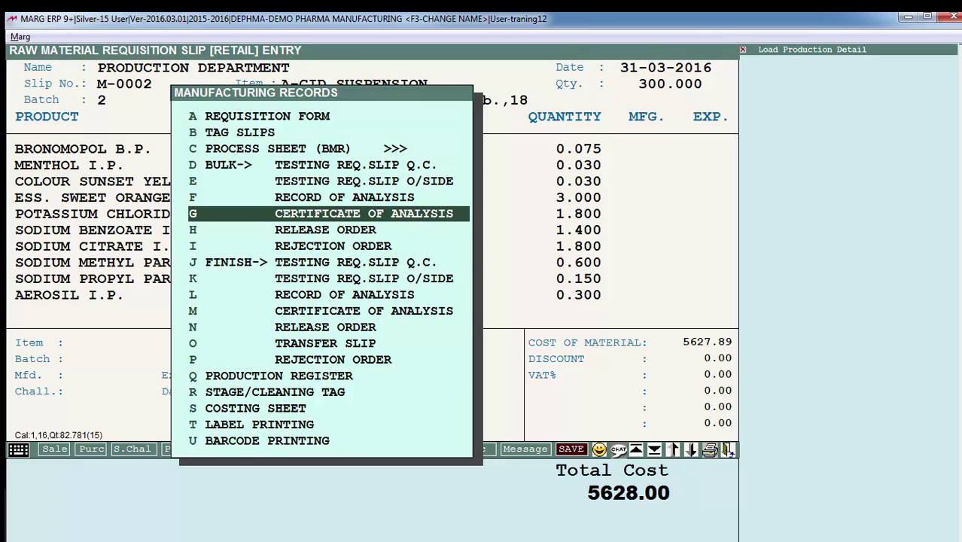
pyautogui.press('j')
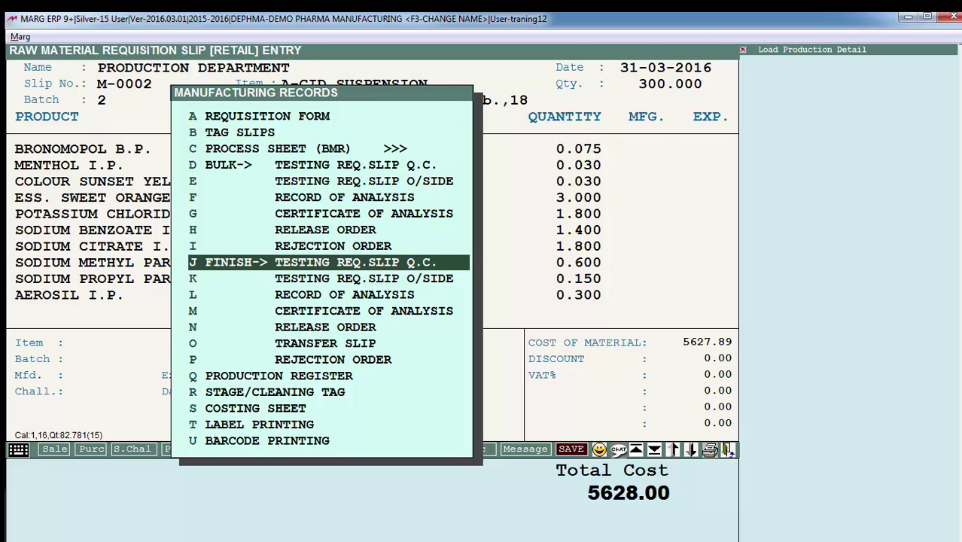
pyautogui.press('Down')
pyautogui.press('Down')
pyautogui.press('Down')
pyautogui.press('Down')
pyautogui.press('Down')
pyautogui.press('Up')
pyautogui.press('Up')
pyautogui.press('Up')
pyautogui.press('Up')
pyautogui.press('Up')
pyautogui.press('Down')
pyautogui.press('Down')
pyautogui.press('Down')
pyautogui.press('Escape')
pyautogui.press('Escape')
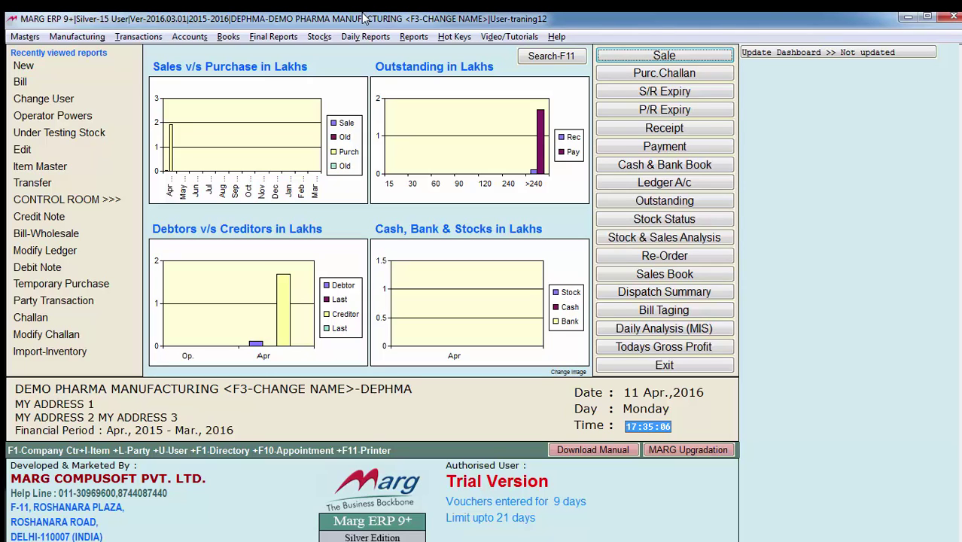
# Start a transfer note for PRODUCTION DEPARTMENT on issue slip M-0001 of A-CID SUSPENSION, batch 1.
pyautogui.hotkey('alt', 'u')
pyautogui.press('Down')
pyautogui.press('Down')
pyautogui.press('Down')
pyautogui.press('Down')
pyautogui.press('Up')
pyautogui.press('Right')
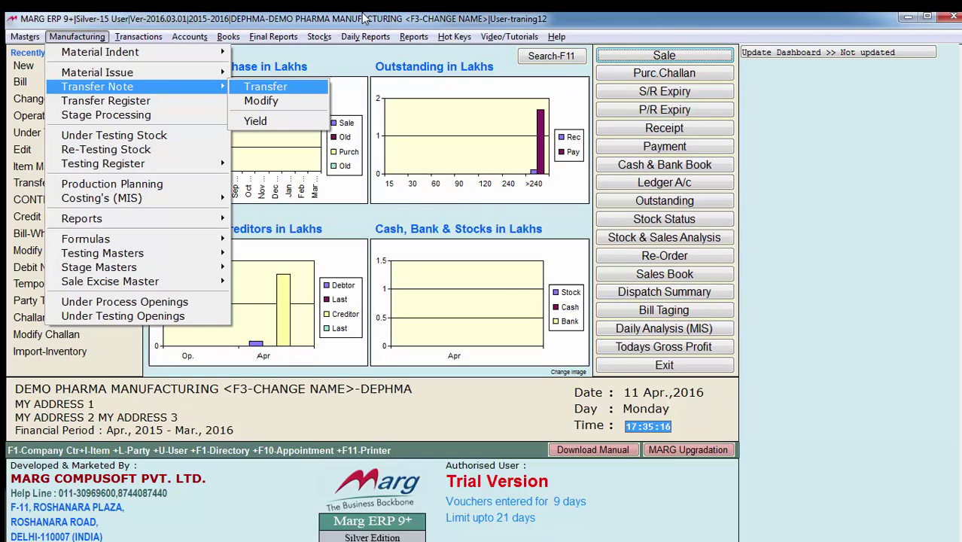
pyautogui.press('Return')
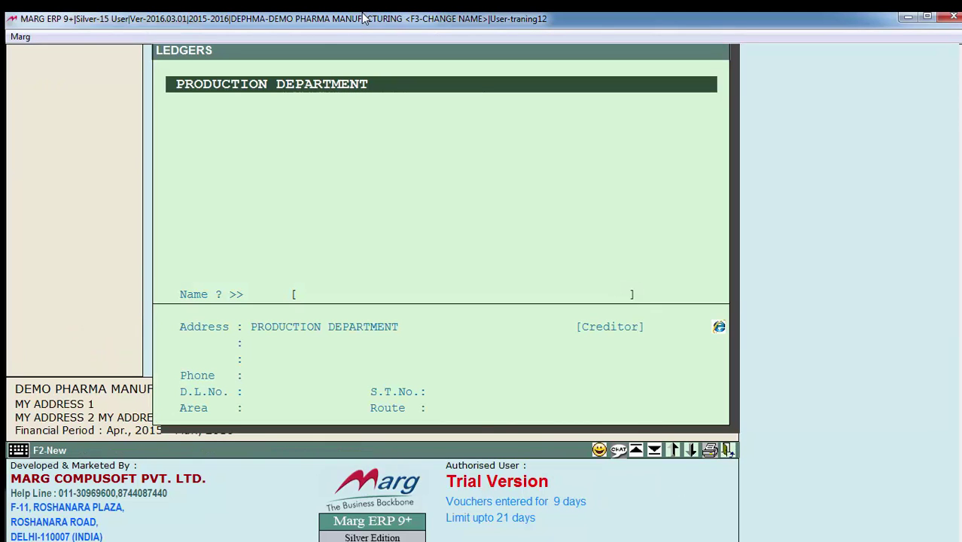
pyautogui.press('Return')
pyautogui.press('Return')
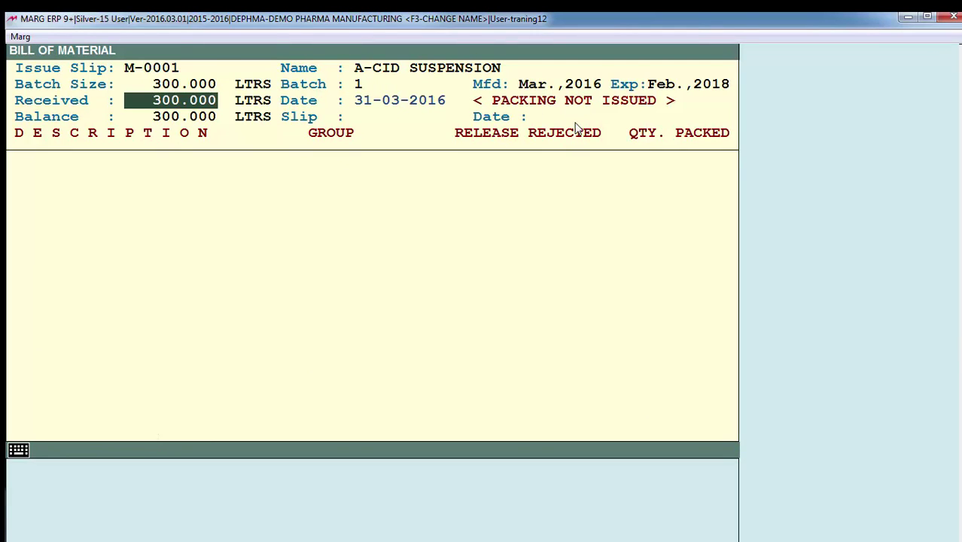
# Leave the transfer note and start a new packing material requisition slip for PRODUCTION DEPARTMENT, dated 31-03-2016.
pyautogui.press('Escape')
pyautogui.press('Escape')
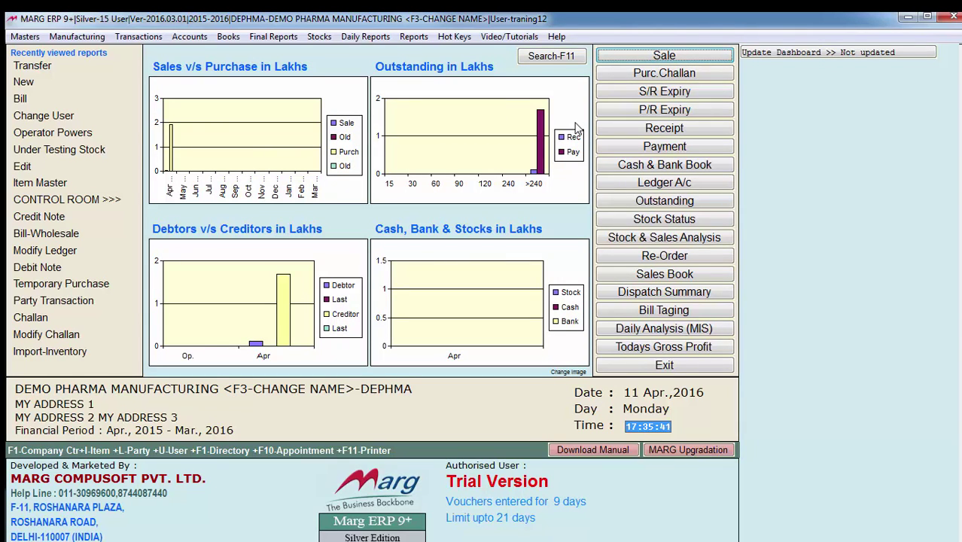
pyautogui.hotkey('alt', 'a')
pyautogui.press('Down')
pyautogui.press('Right')
pyautogui.press('Down')
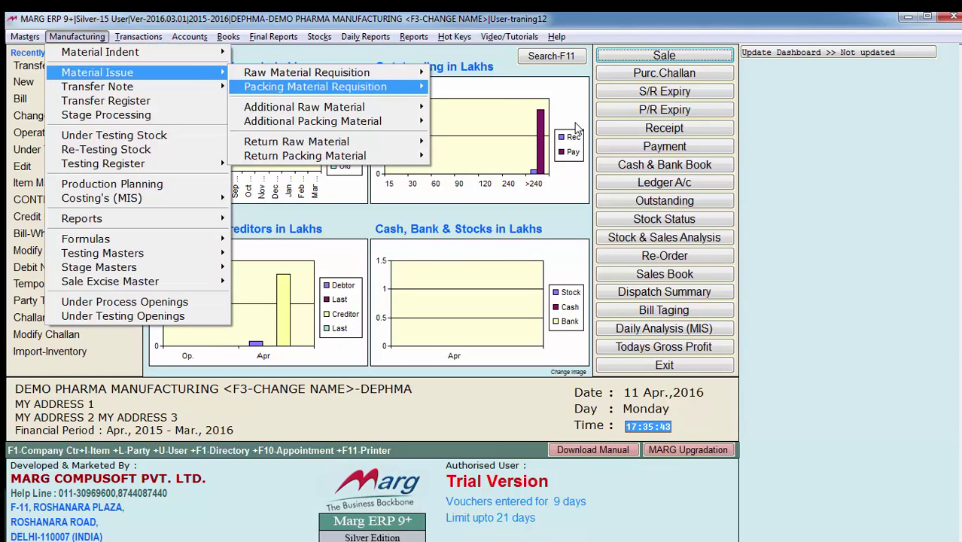
pyautogui.press('Right')
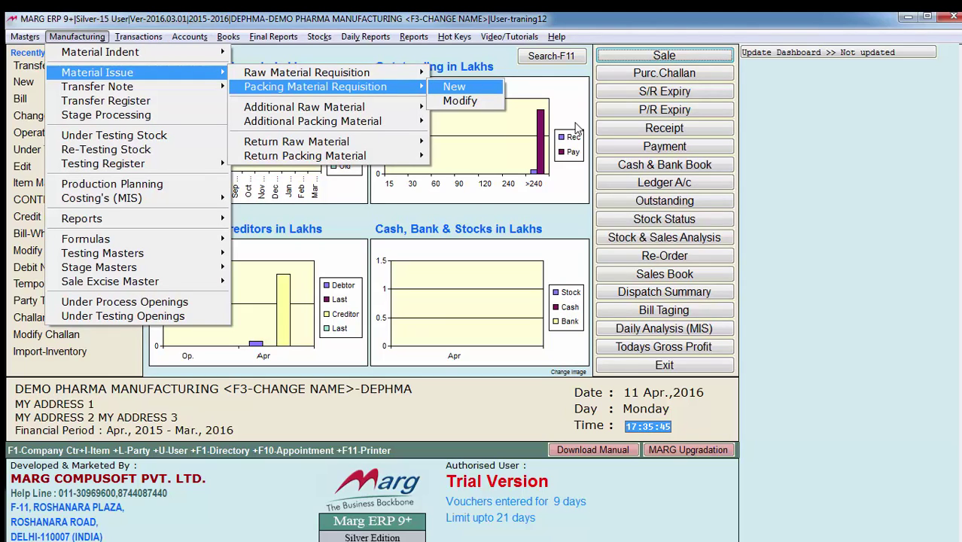
pyautogui.press('Return')
pyautogui.press('Return')
pyautogui.press('Return')
pyautogui.press('Return')
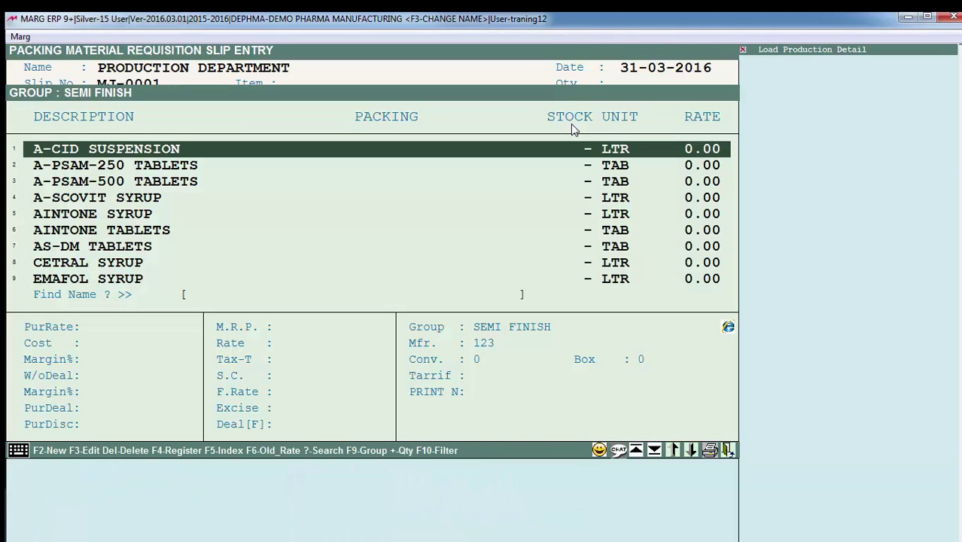
# Choose A-CID SUSPENSION with quantity 300 and request packing for 1000 bottles of 100 ML and 500 bottles of 200 ML.
pyautogui.press('Return')
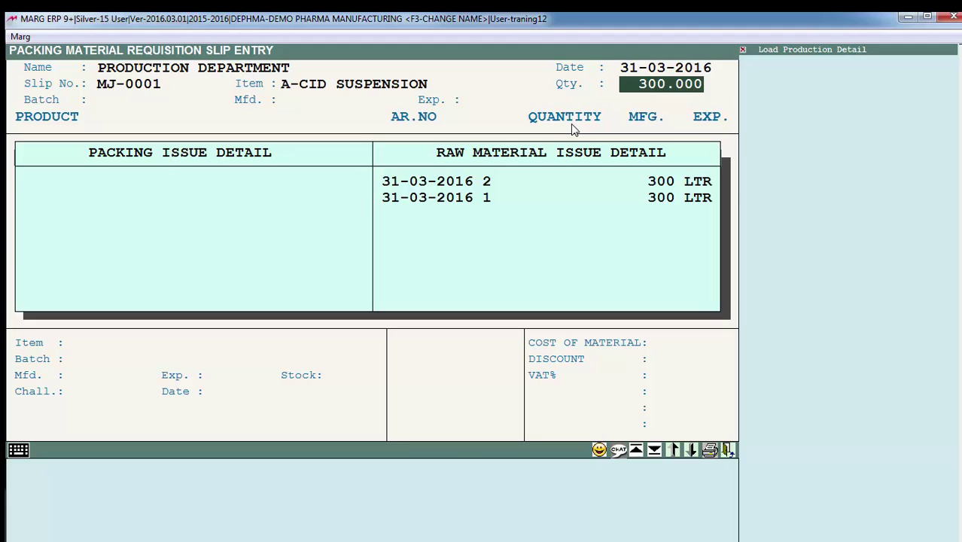
pyautogui.press('Return')
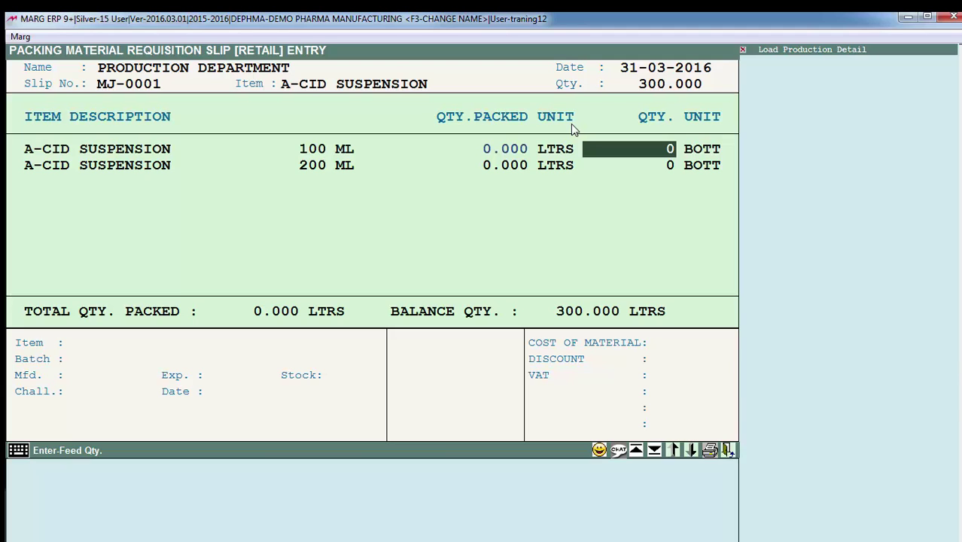
pyautogui.write('1000')
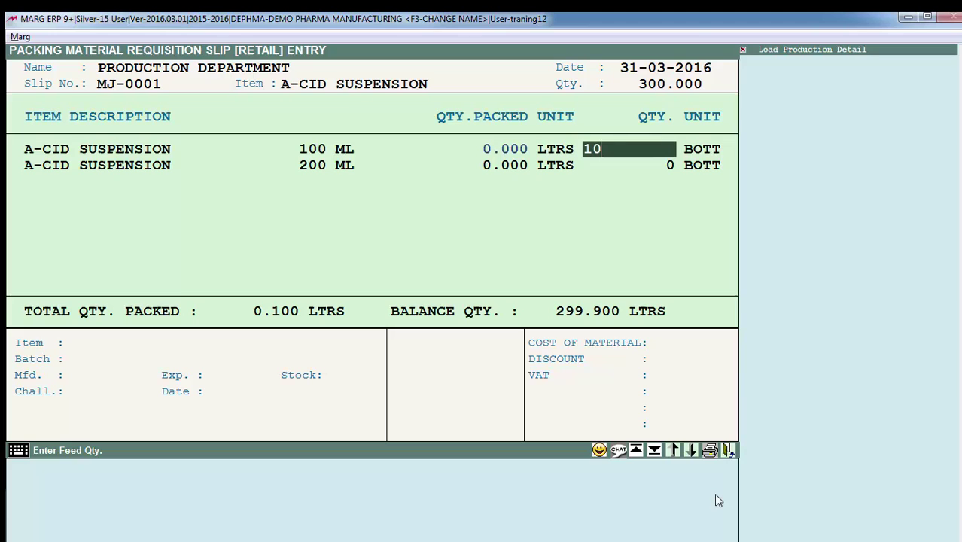
pyautogui.press('Return')
pyautogui.press('Down')
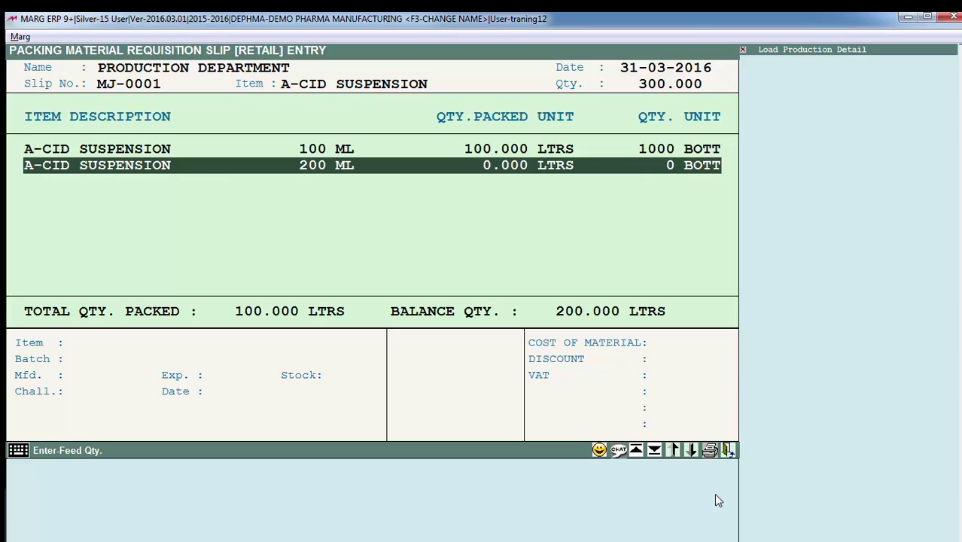
pyautogui.press('Return')
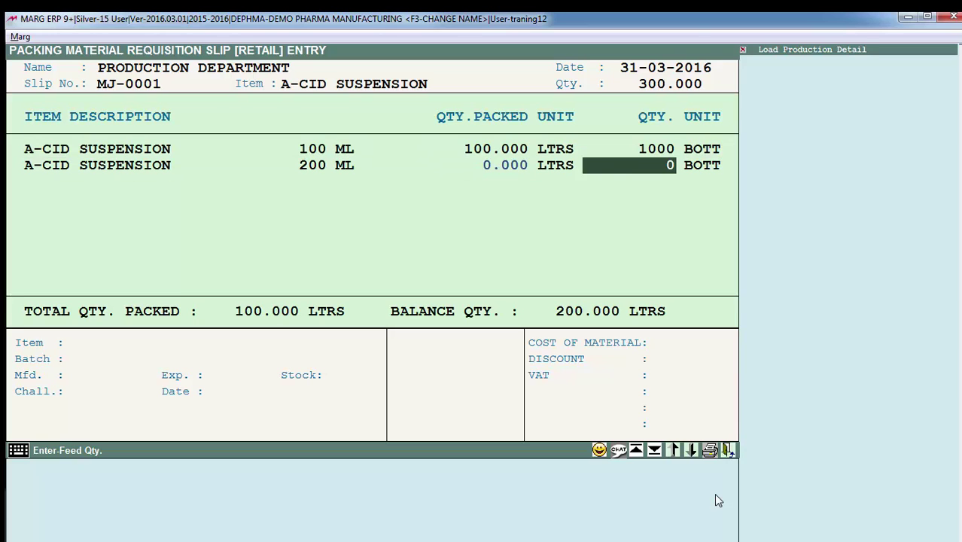
pyautogui.write('500')
pyautogui.press('Return')
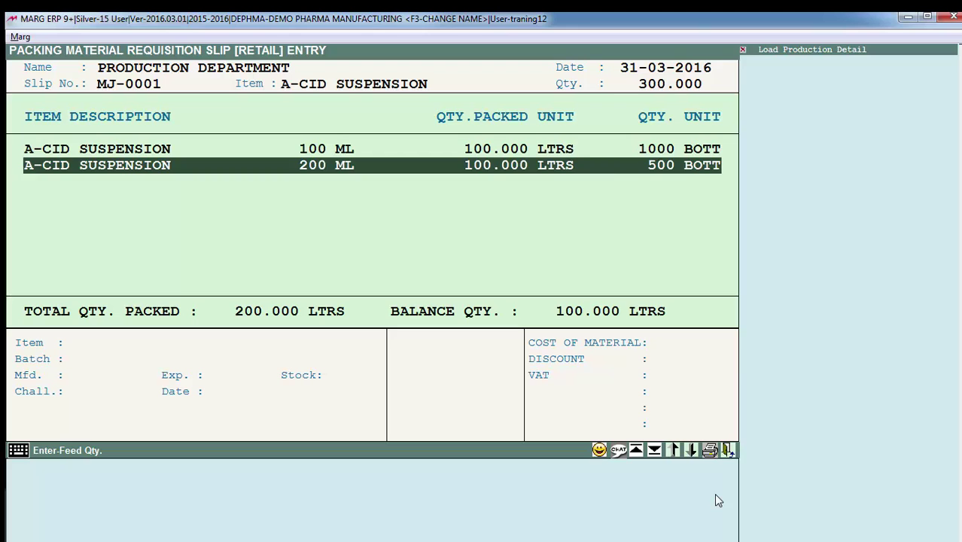
# Load the packing materials for batch 2, save the requisition slip, and skip its printouts.
pyautogui.press('Escape')
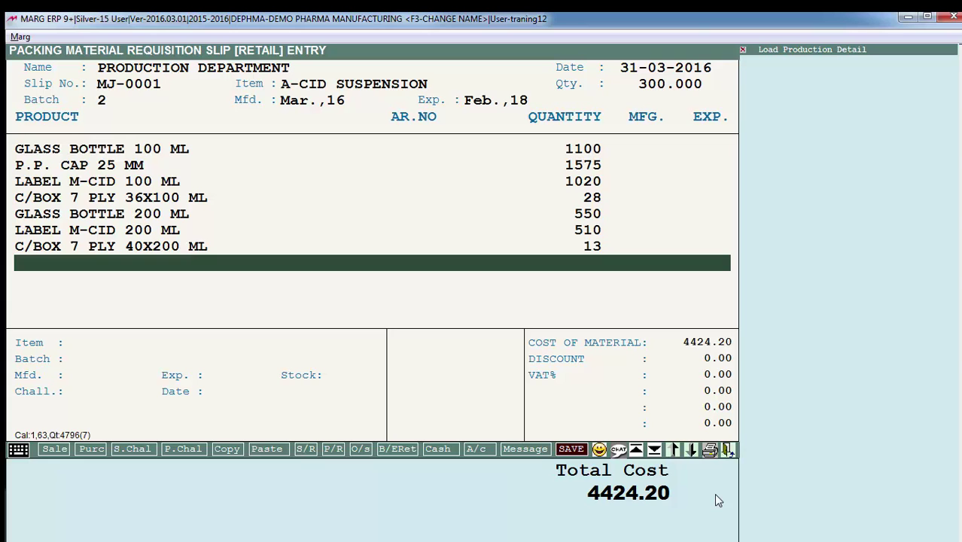
pyautogui.press('Escape')
pyautogui.press('Return')
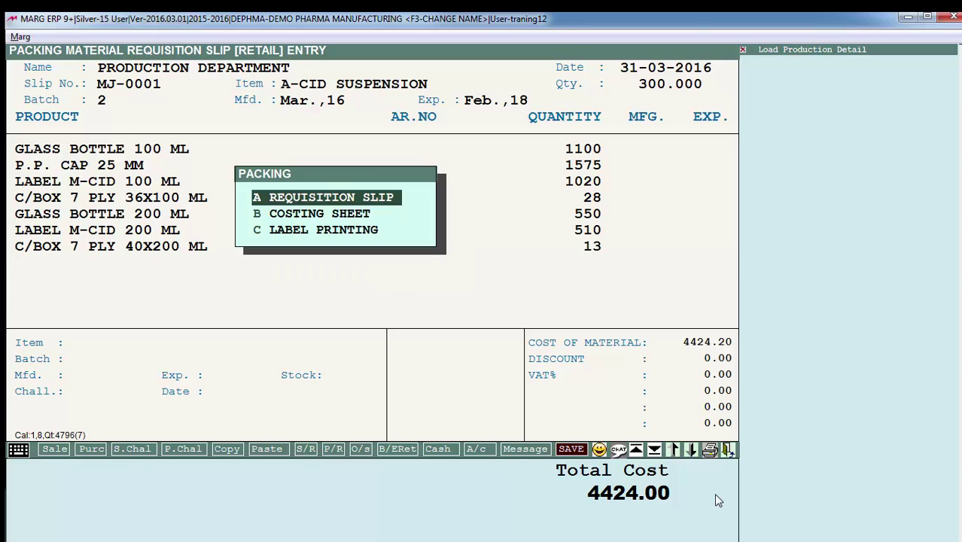
pyautogui.press('Escape')
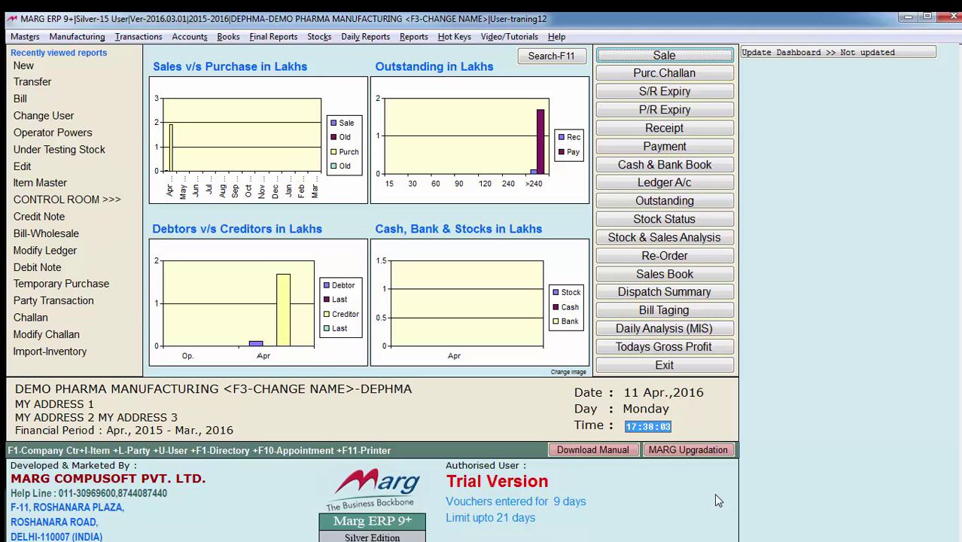
# Start a transfer note for issue slip M-0002 of A-CID SUSPENSION, batch 2, with 300 LTRS received and slip number 1, dated 31-03-2016.
pyautogui.hotkey('alt', 'm')
pyautogui.press('Return')
pyautogui.press('Return')
pyautogui.press('Down')
pyautogui.press('Return')
pyautogui.press('Return')
pyautogui.press('Return')
pyautogui.write('1')
pyautogui.press('Return')
pyautogui.press('Return')
pyautogui.press('End')
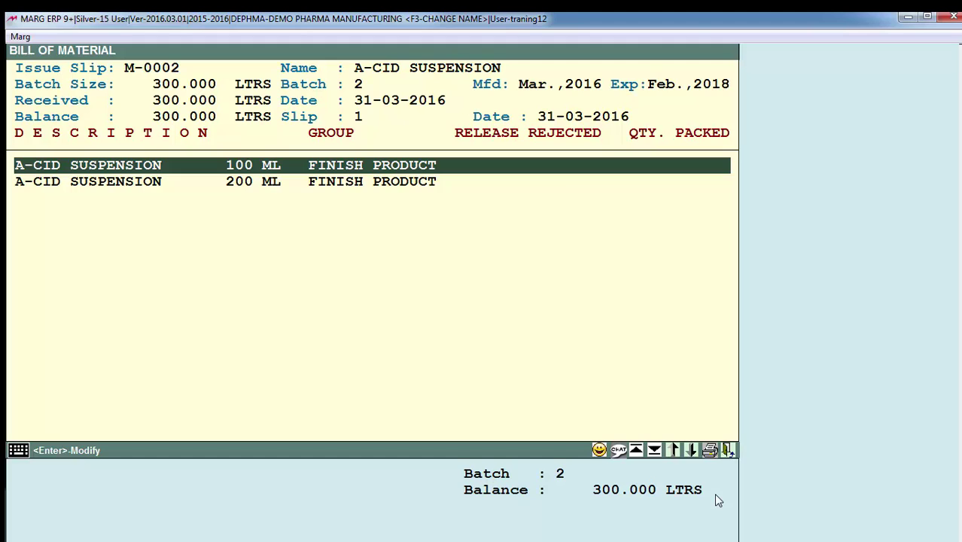
# Enter 900 received and 10 rejected bottles for the 100 ML A-CID SUSPENSION.
pyautogui.press('Return')
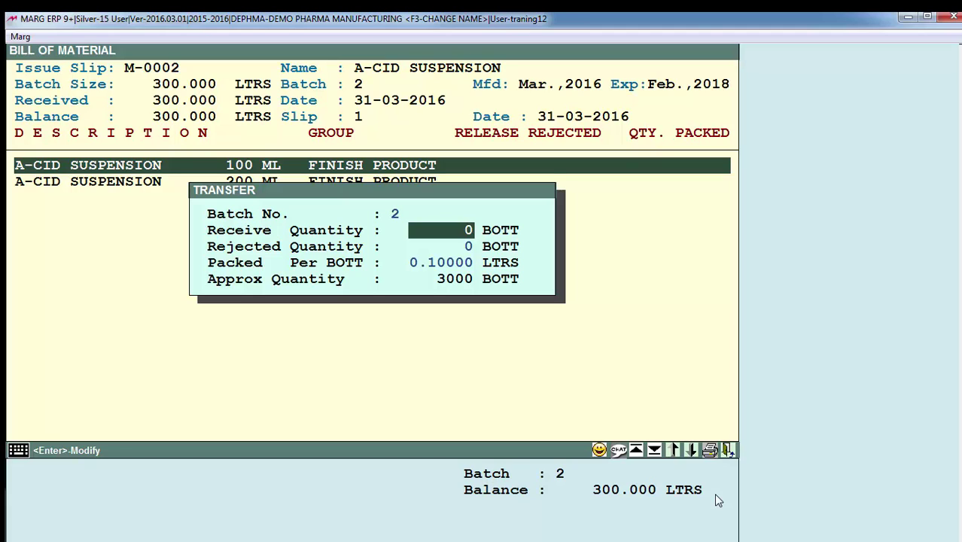
pyautogui.write('900')
pyautogui.press('Return')
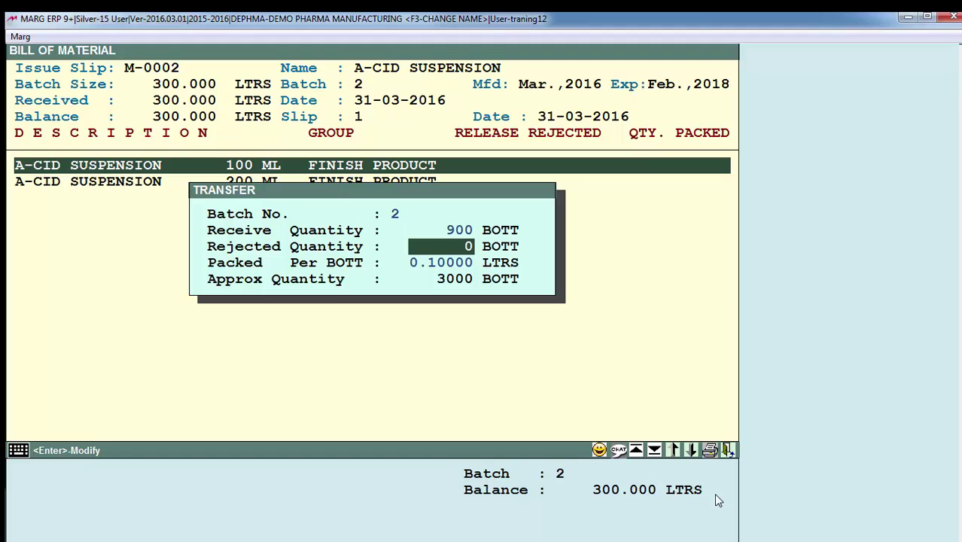
pyautogui.write('10')
pyautogui.press('Return')
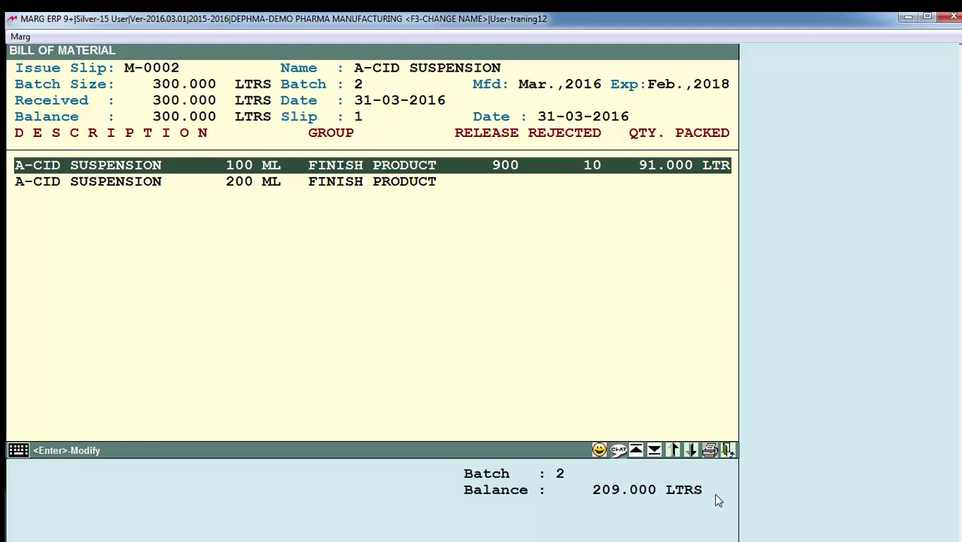
# Enter 1000 received and 10 rejected bottles for the 200 ML A-CID SUSPENSION.
pyautogui.press('Down')
pyautogui.press('Return')
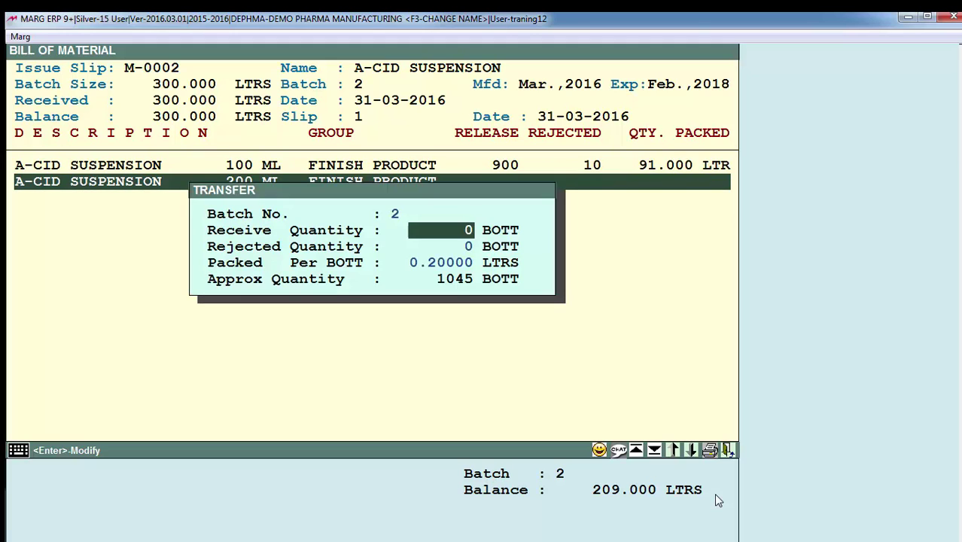
pyautogui.write('1000')
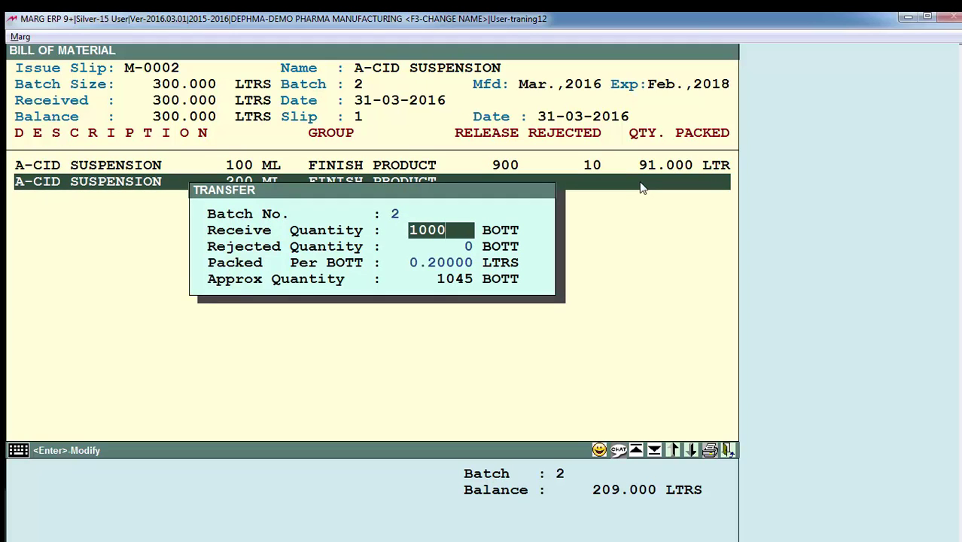
pyautogui.press('Return')
pyautogui.write('10')
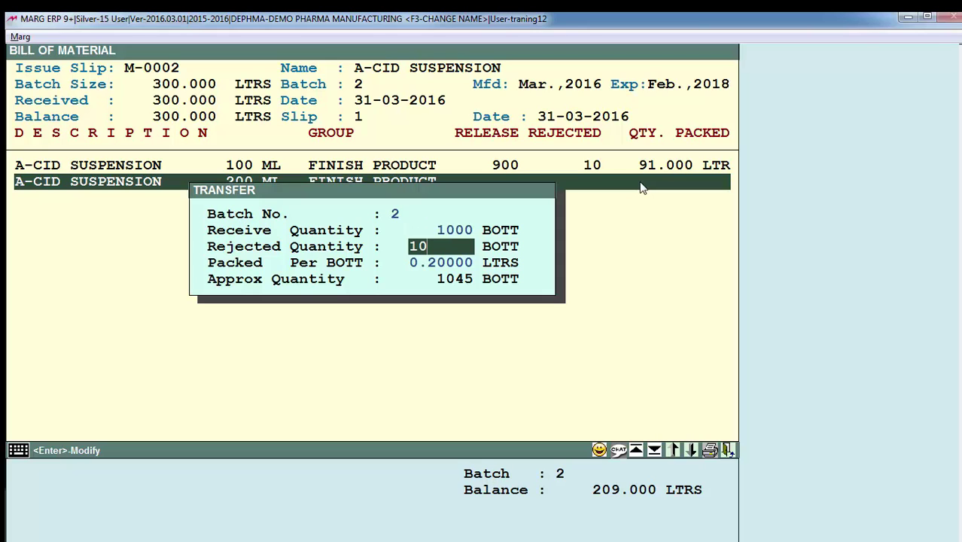
pyautogui.press('Return')
pyautogui.press('Return')
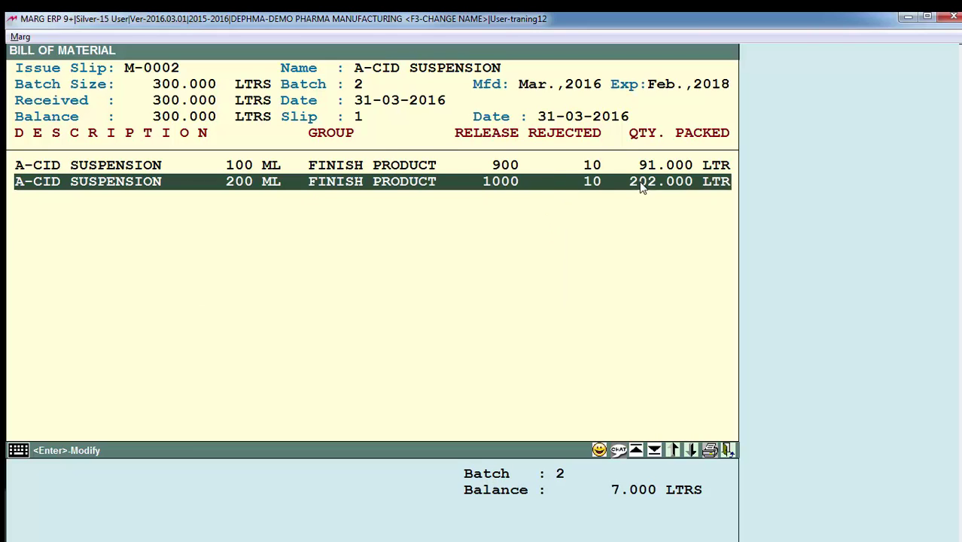
# Accept the transfer quantities and record an in-process loss of 7 LTRS.
pyautogui.press('Escape')
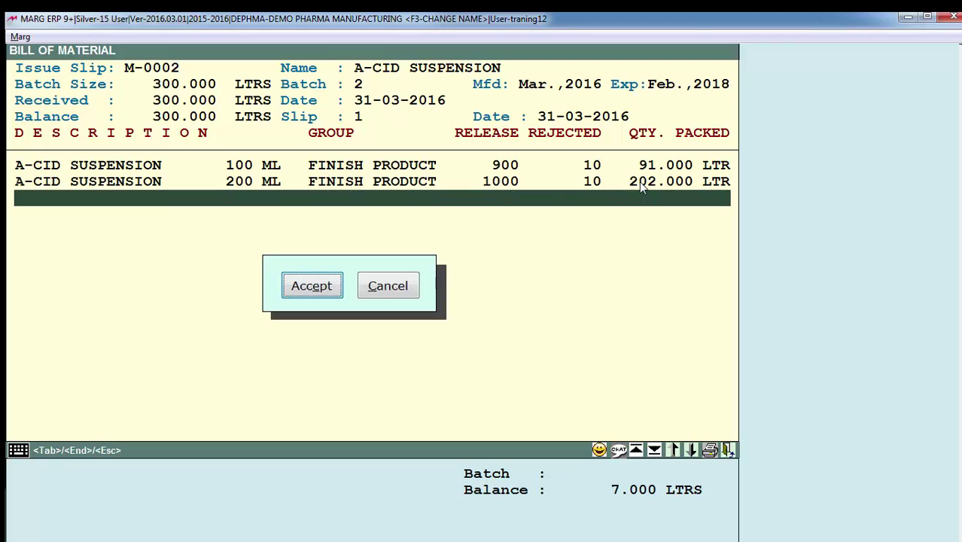
pyautogui.press('Return')
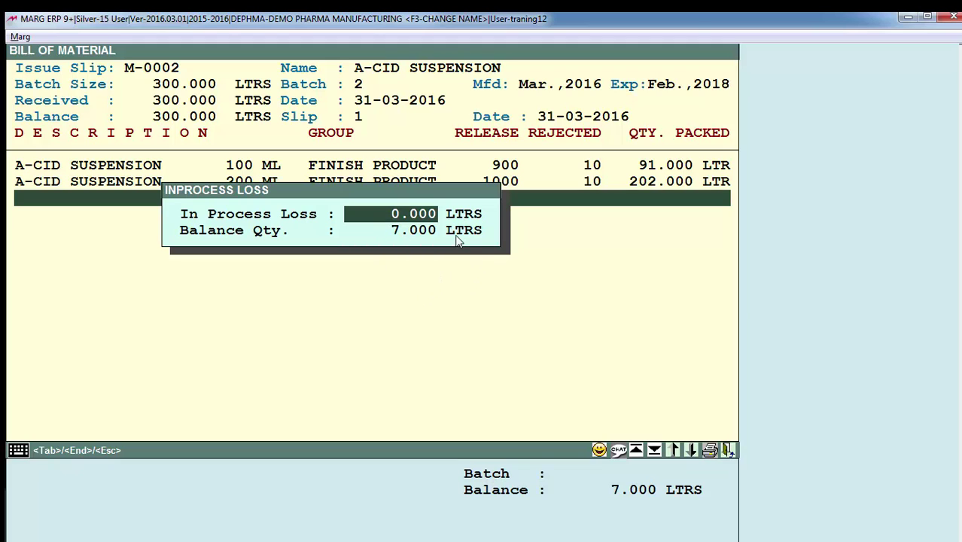
pyautogui.write('7 .')
pyautogui.press('Return')
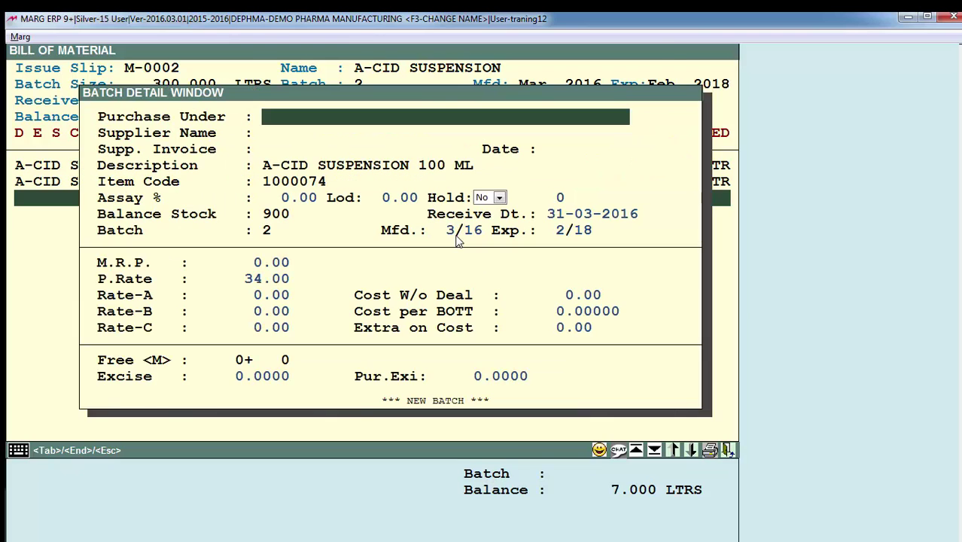
# Keep the default batch details for the 100 ML and 200 ML packs and complete the transfer note.
pyautogui.press('Return')
pyautogui.press('Return')
pyautogui.press('Return')
pyautogui.press('Return')
pyautogui.press('Return')
pyautogui.press('Return')
pyautogui.press('Return')
pyautogui.press('Return')
pyautogui.press('Return')
pyautogui.press('Return')
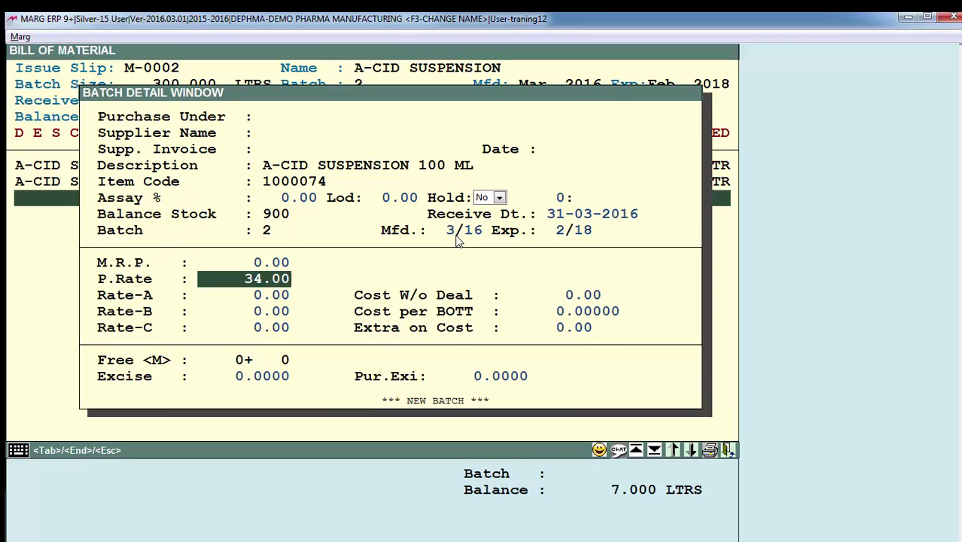
pyautogui.press('Return')
pyautogui.press('Return')
pyautogui.press('Return')
pyautogui.press('Return')
pyautogui.press('Return')
pyautogui.press('Return')
pyautogui.press('Return')
pyautogui.press('Return')
pyautogui.press('Return')
pyautogui.press('Return')
pyautogui.press('Return')
pyautogui.press('Return')
pyautogui.press('Return')
pyautogui.press('Return')
pyautogui.press('Return')
pyautogui.press('Return')
pyautogui.press('Return')
pyautogui.press('End')
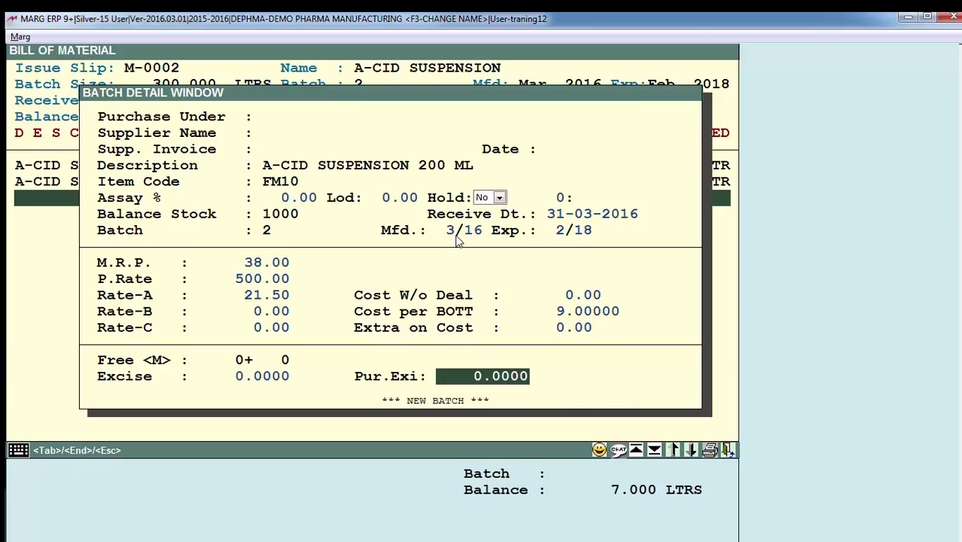
pyautogui.press('Return')
pyautogui.press('Escape')
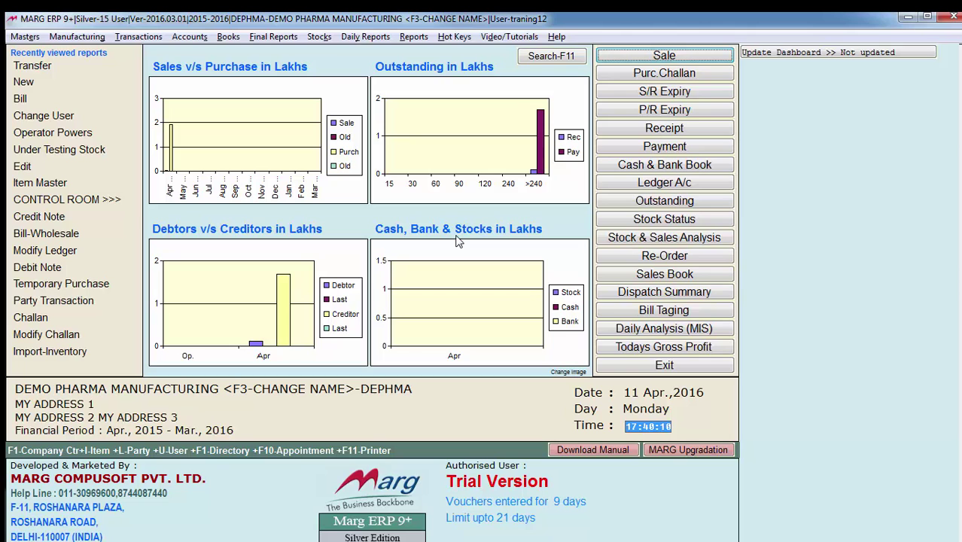
# View the closing stock for 31-03-2016, compare the A-CID SUSPENSION 100 ML and 200 ML entries, and close it.
pyautogui.hotkey('alt', 'd')
pyautogui.press('Left')
pyautogui.press('Return')
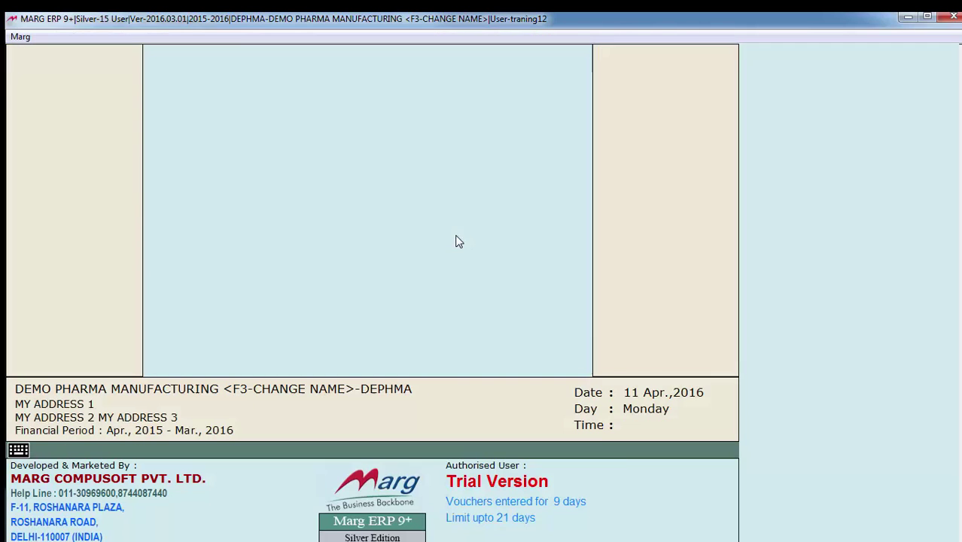
pyautogui.press('Return')
pyautogui.press('Return')
pyautogui.press('Down')
pyautogui.press('Down')
pyautogui.press('Up')
pyautogui.press('Up')
pyautogui.press('Down')
pyautogui.press('Up')
pyautogui.press('Down')
pyautogui.press('Up')
pyautogui.press('Down')
pyautogui.press('Up')
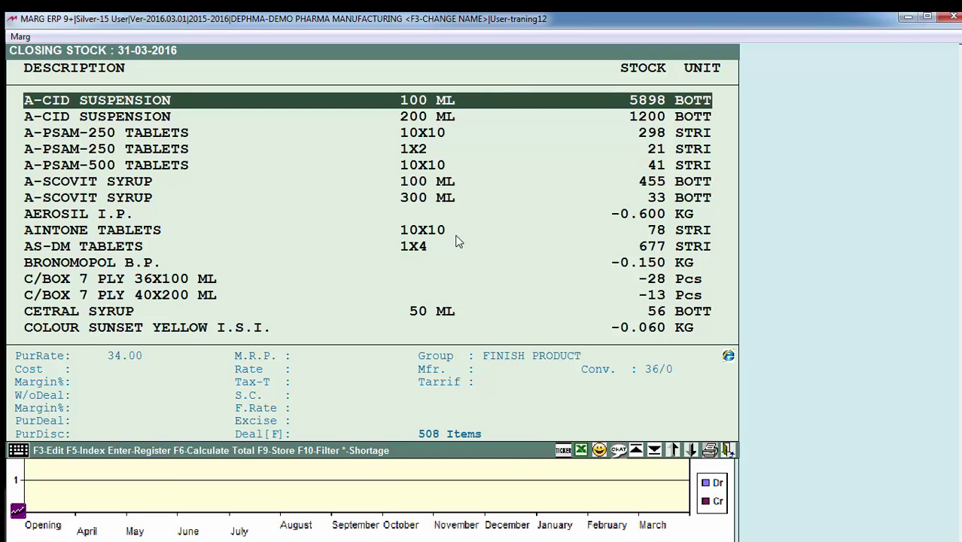
pyautogui.press('Escape')
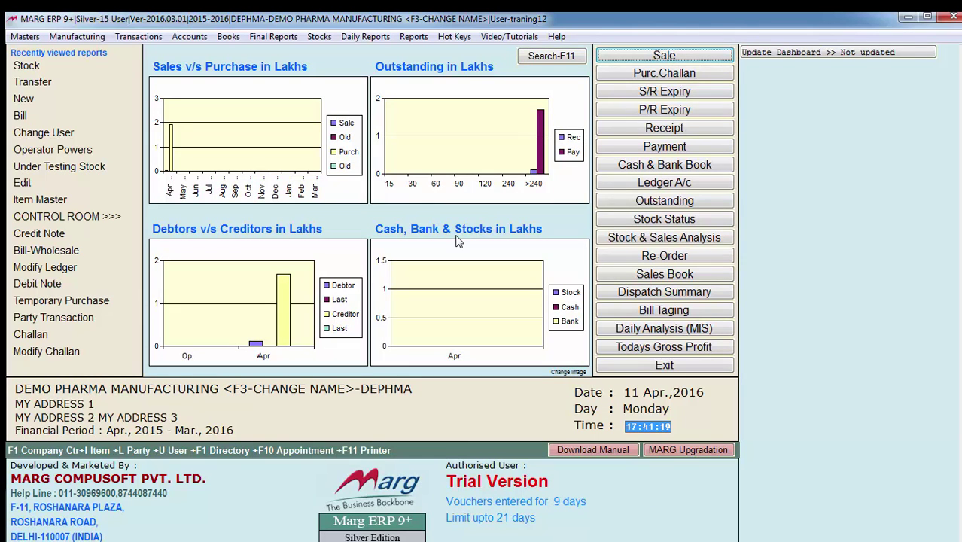
# View the transfer yield percentage report for PRODUCTION DEPARTMENT, check A-CID SUSPENSION batch 2, and close it.
pyautogui.hotkey('alt', 'u')
pyautogui.press('Down')
pyautogui.press('Down')
pyautogui.press('Right')
pyautogui.press('Down')
pyautogui.press('Down')
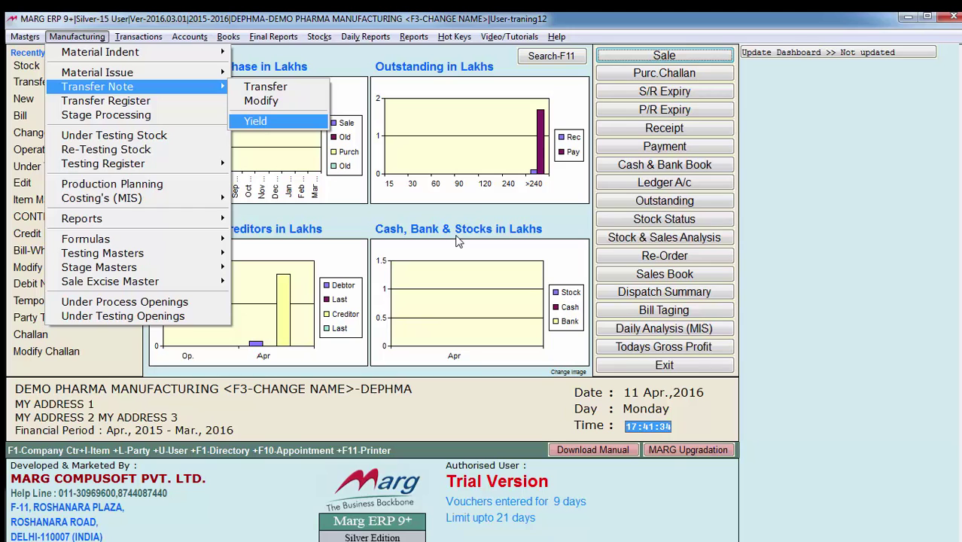
pyautogui.press('Return')
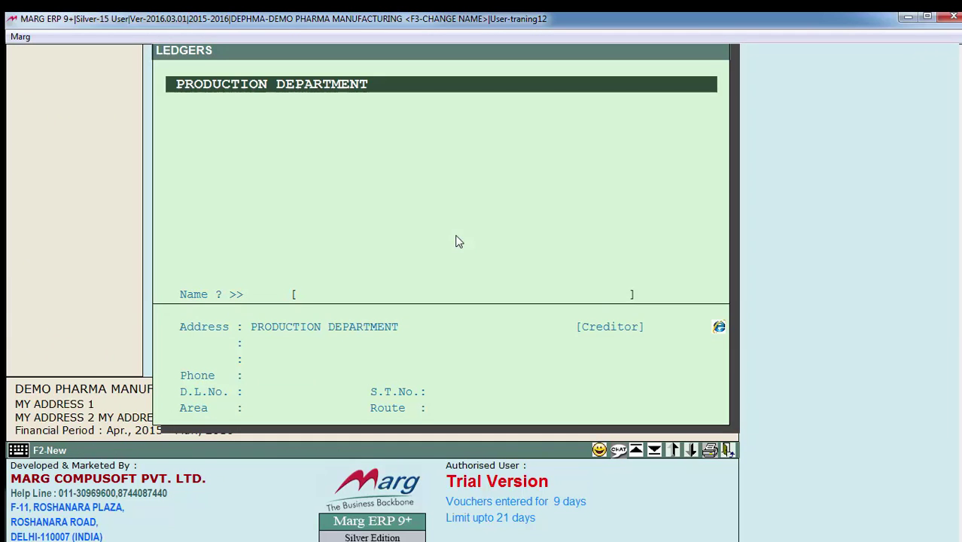
pyautogui.press('Return')
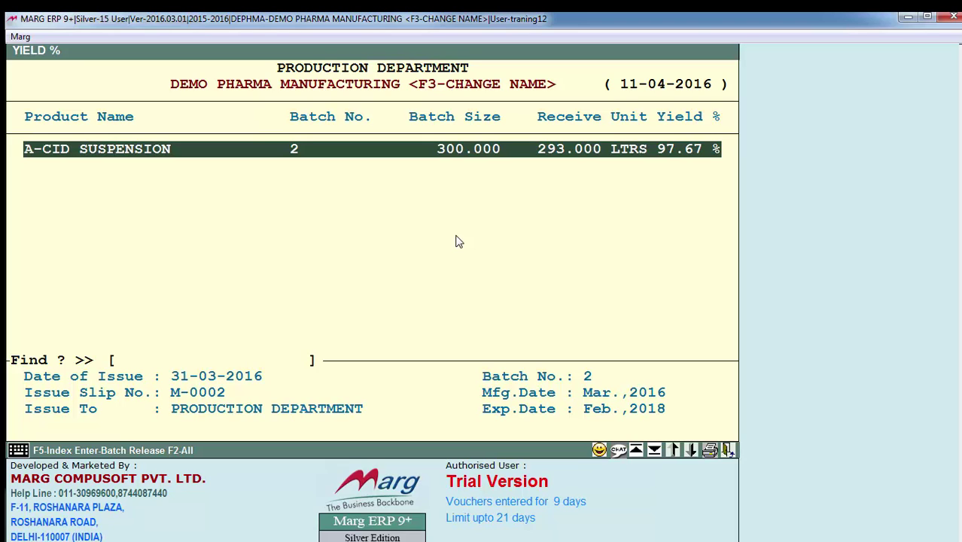
pyautogui.press('Escape')
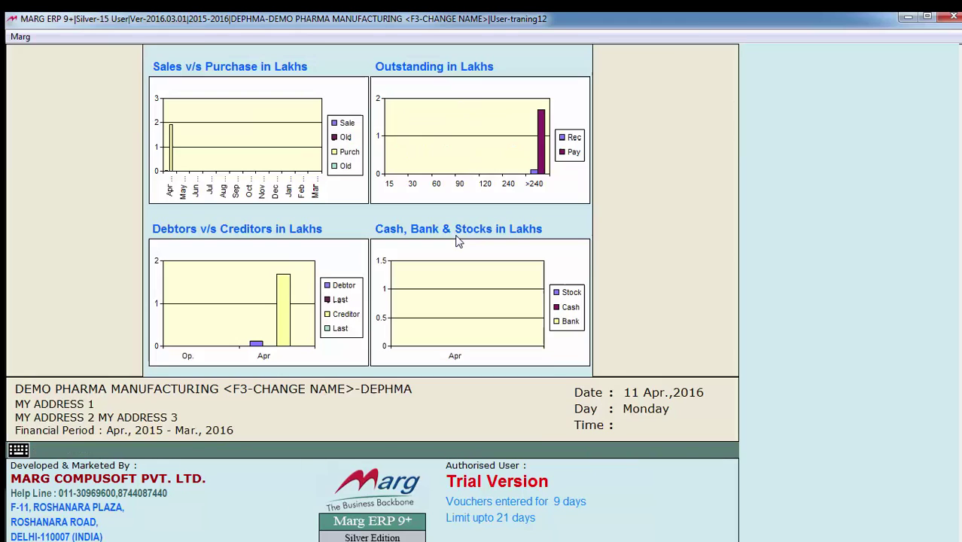
# Review the available testing registers: RM/PM inward and tested, finish inward, bulk tested and finish tested.
pyautogui.hotkey('alt', 'n')
pyautogui.press('Down')
pyautogui.press('Down')
pyautogui.press('Down')
pyautogui.press('Down')
pyautogui.press('Down')
pyautogui.press('Down')
pyautogui.press('Down')
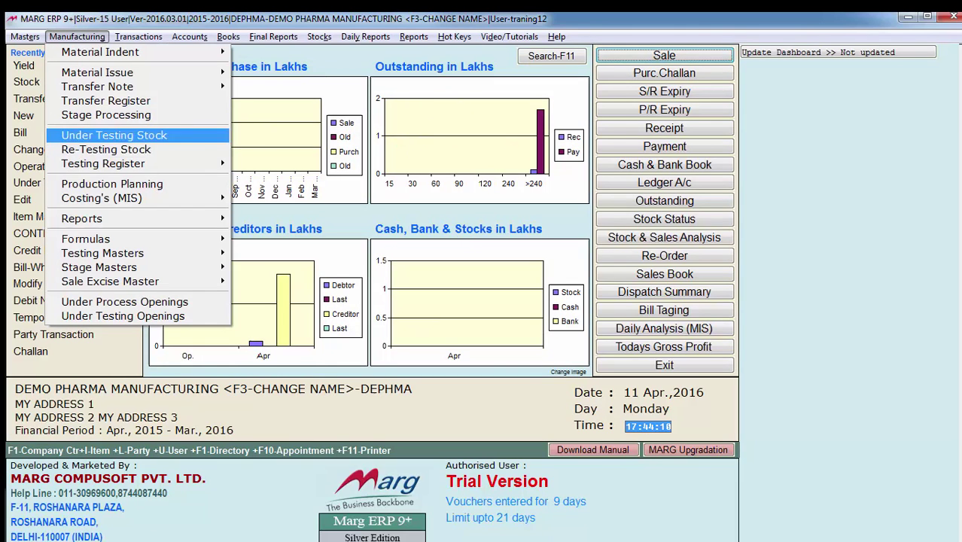
pyautogui.press('Right')
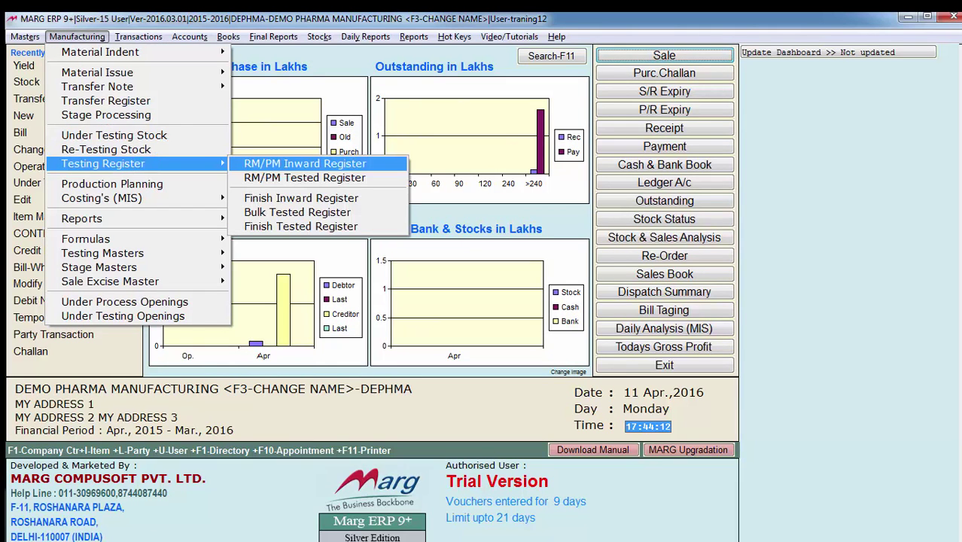
pyautogui.press('Down')
pyautogui.press('Up')
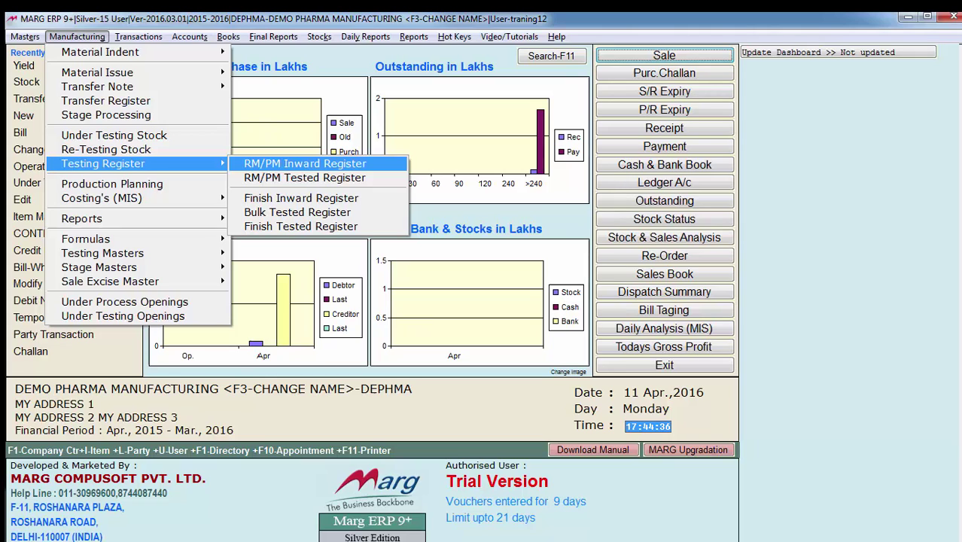
pyautogui.press('Down')
pyautogui.press('Down')
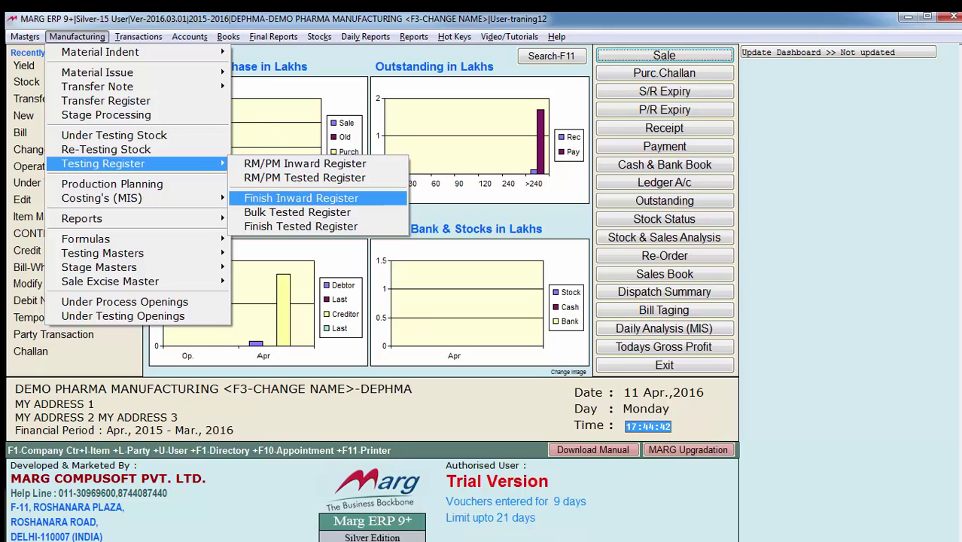
pyautogui.press('Down')
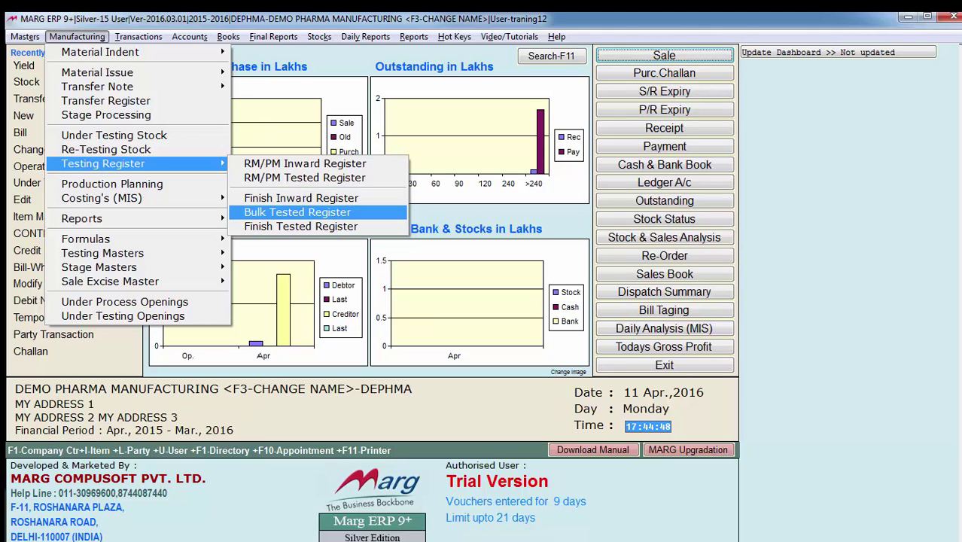
pyautogui.press('Down')
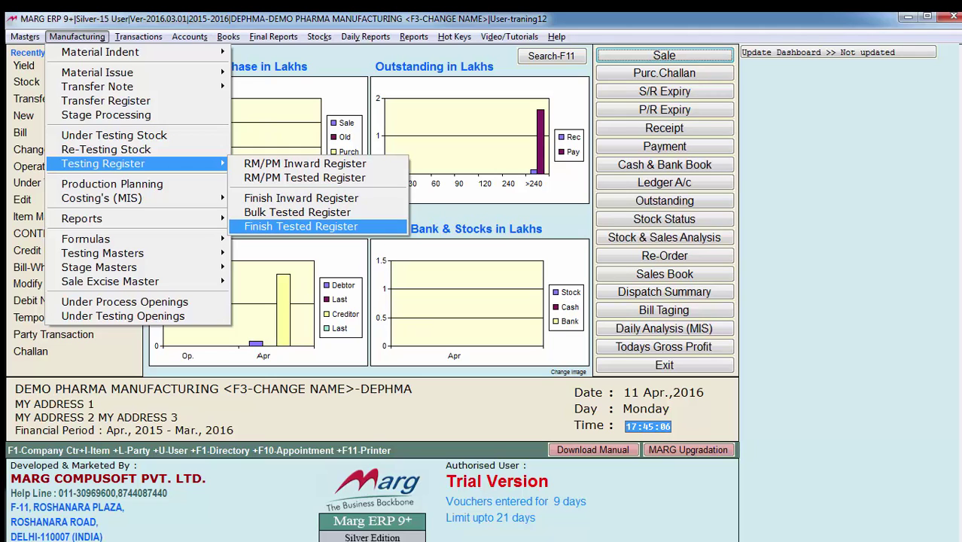
# Review the available manufacturing reports, from material used in formulas through the production, packing and yield registers to packing not issued.
pyautogui.press('Left')
pyautogui.press('Down')
pyautogui.press('Down')
pyautogui.press('Down')
pyautogui.press('Right')
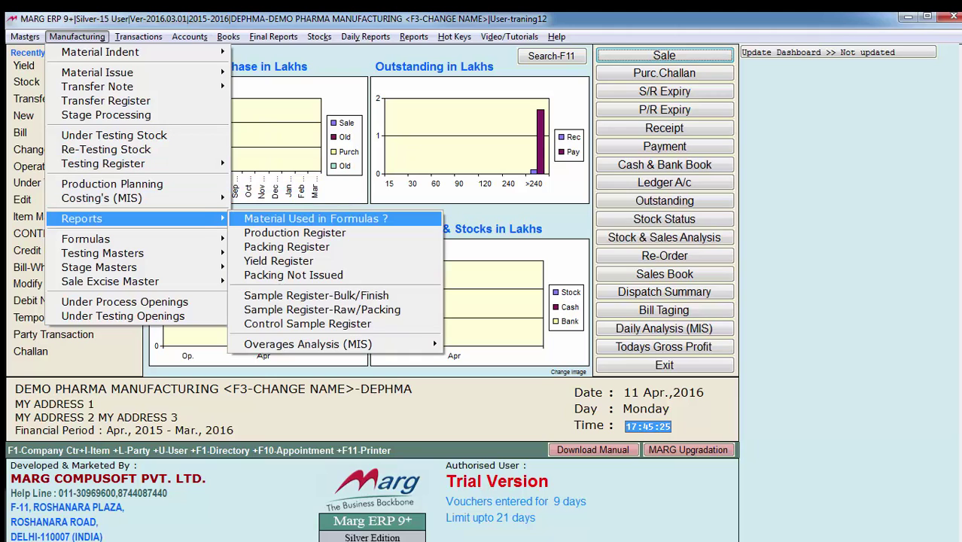
pyautogui.press('Down')
pyautogui.press('Up')
pyautogui.press('Down')
pyautogui.press('Down')
pyautogui.press('Down')
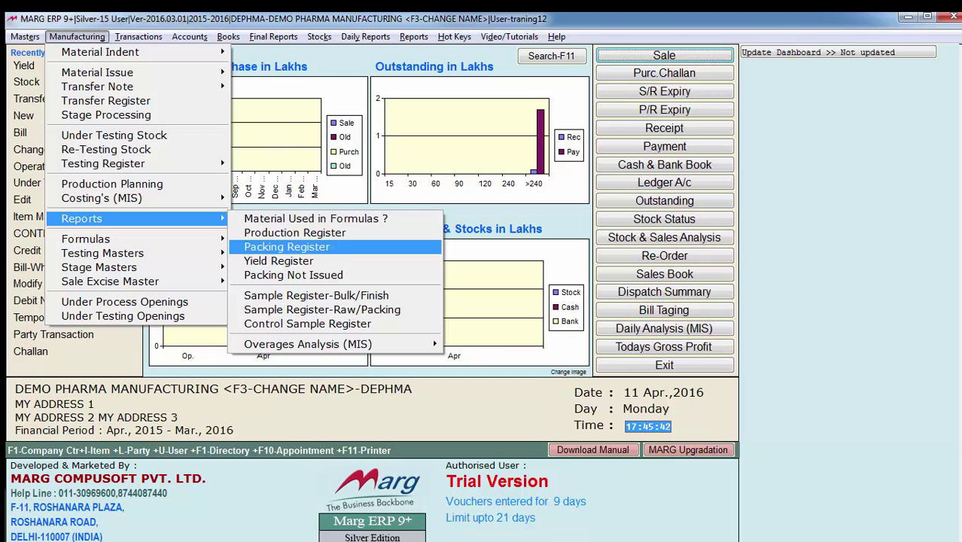
pyautogui.press('Down')
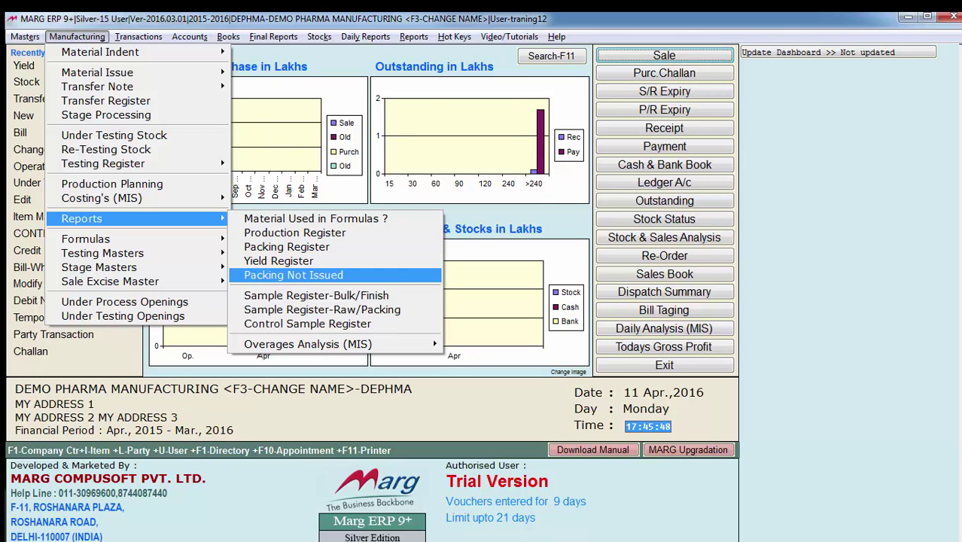
pyautogui.press('Down')
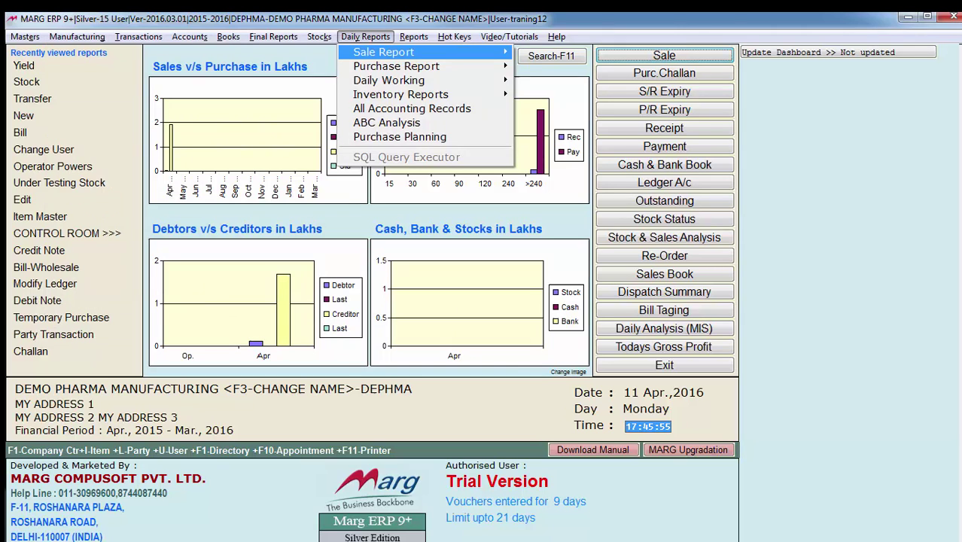
# Look over the available daily sale, purchase, working and inventory reports, including the M.R. and party-wise sale summaries.
pyautogui.press('Right')
pyautogui.press('Down')
pyautogui.press('Down')
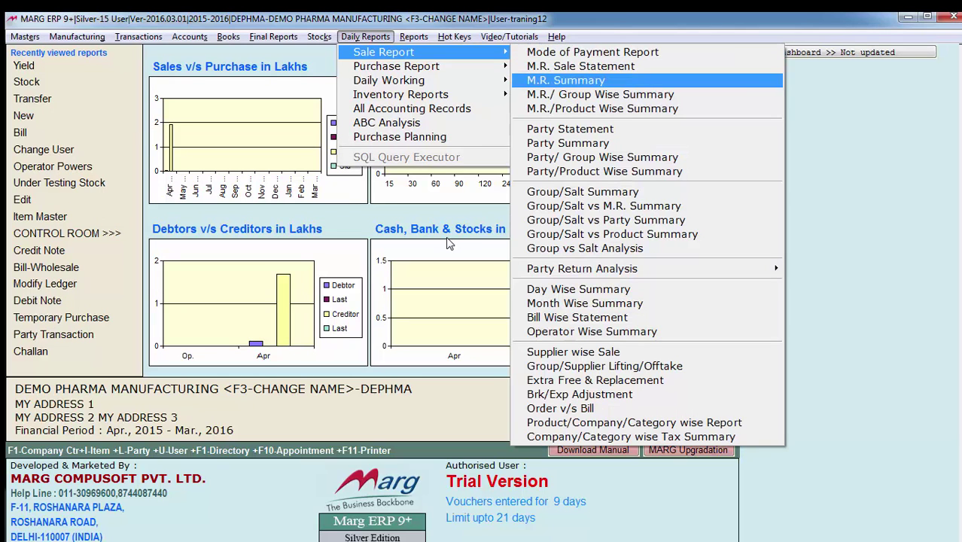
pyautogui.press('Down')
pyautogui.press('Down')
pyautogui.press('Down')
pyautogui.press('Down')
pyautogui.press('Down')
pyautogui.press('Down')
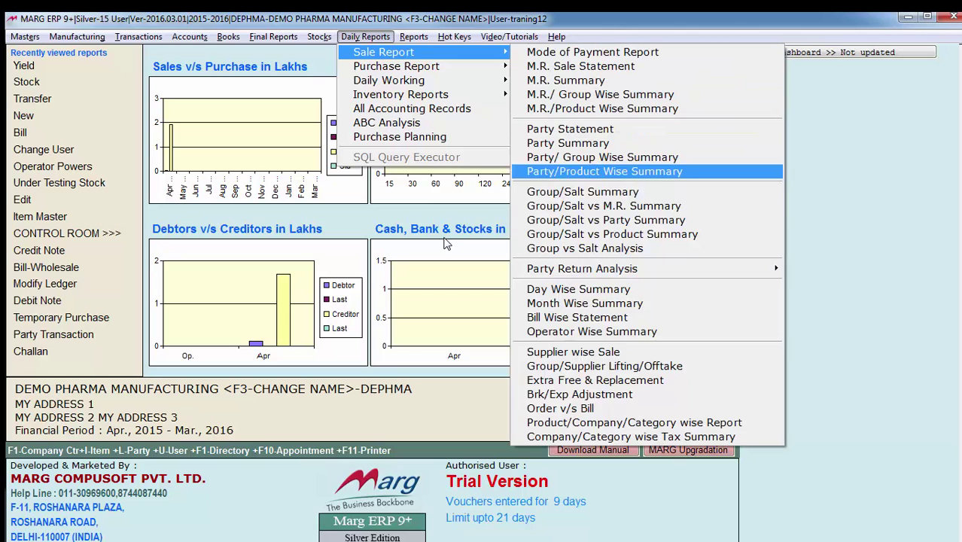
pyautogui.press('Left')
pyautogui.press('Down')
pyautogui.press('Right')
pyautogui.press('Left')
pyautogui.press('Down')
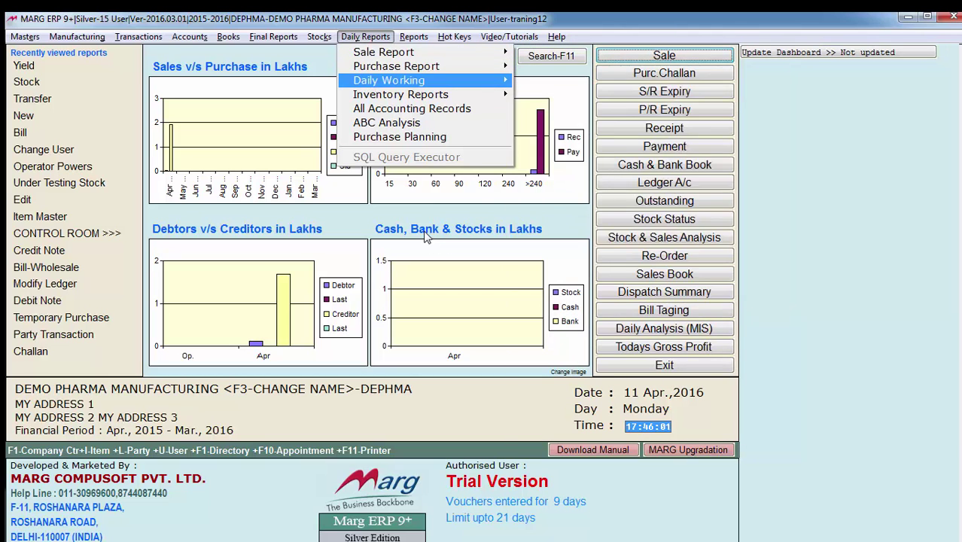
pyautogui.press('Down')
pyautogui.press('Right')
# Look over the available accounting functions, from voucher entry and cheques to P.D. cheque payments and bank pay-in slips.
pyautogui.press('Left')
pyautogui.press('Left')
pyautogui.press('Left')
pyautogui.press('Left')
pyautogui.press('Left')
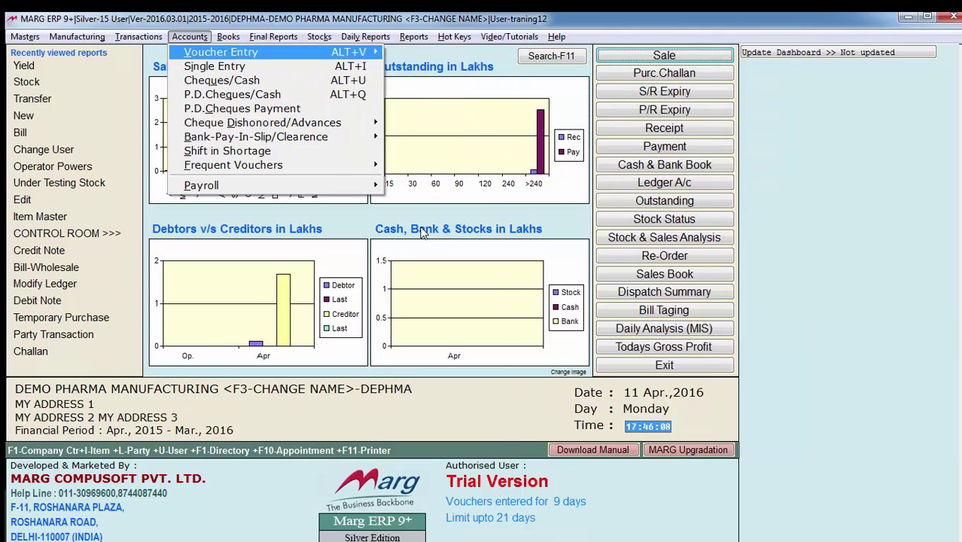
pyautogui.press('Right')
pyautogui.press('Left')
pyautogui.press('Down')
pyautogui.press('Down')
pyautogui.press('Down')
pyautogui.press('Down')
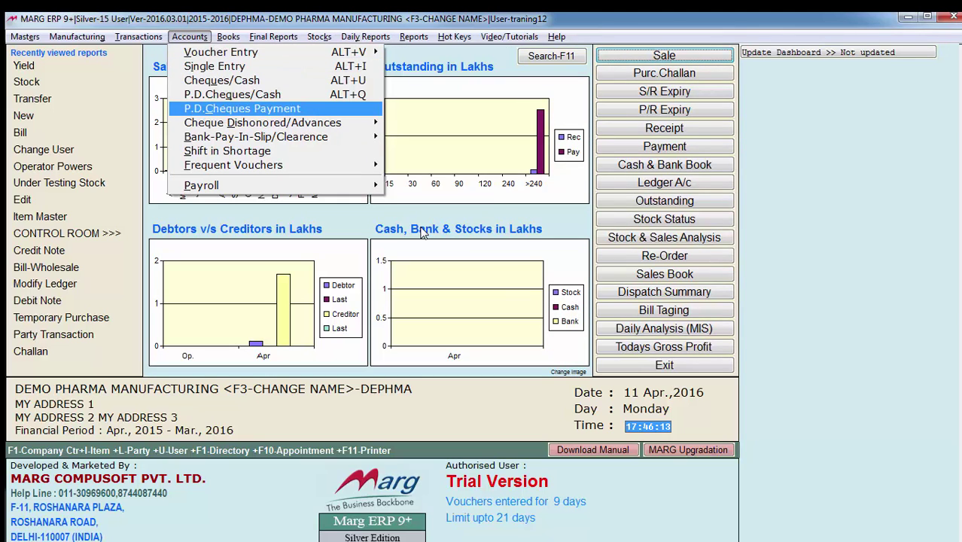
pyautogui.press('Down')
pyautogui.press('Down')
# Review the available final reports, from trial balance, profit and loss and balance sheet to the IT-ST-auditor reports, and return to the dashboard.
pyautogui.press('Right')
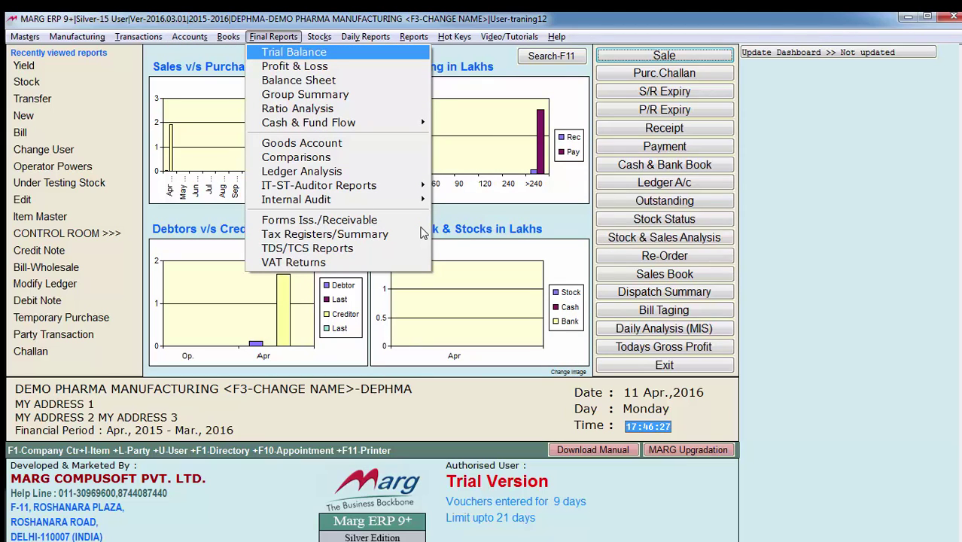
pyautogui.press('Down')
pyautogui.press('Down')
pyautogui.press('Up')
pyautogui.press('Up')
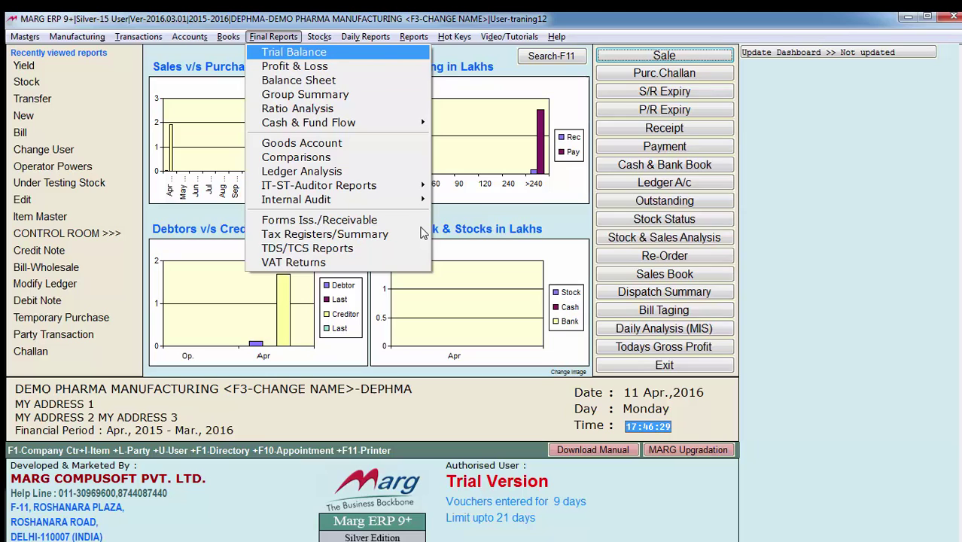
pyautogui.press('Down')
pyautogui.press('Down')
pyautogui.press('Down')
pyautogui.press('Down')
pyautogui.press('Down')
pyautogui.press('Down')
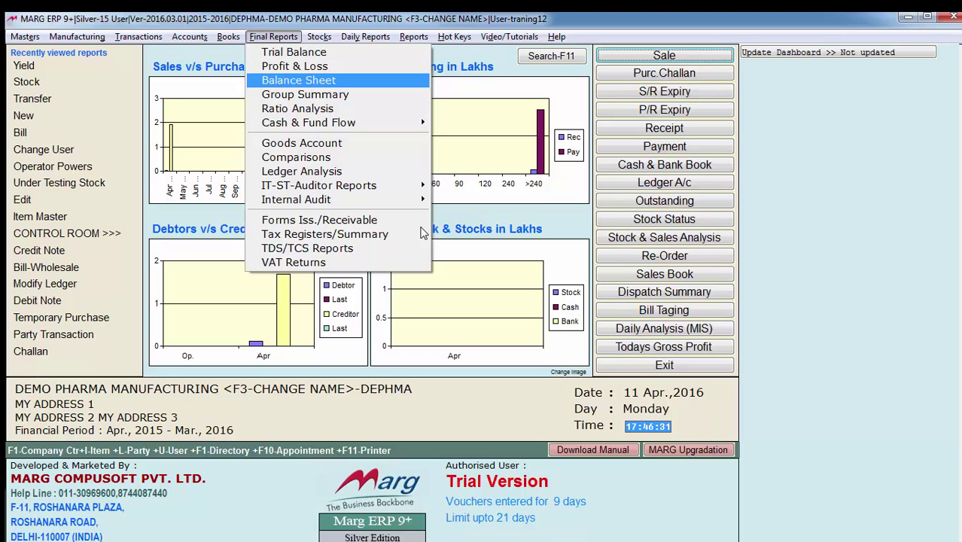
pyautogui.press('Down')
pyautogui.press('Down')
pyautogui.press('Down')
pyautogui.press('Down')
pyautogui.press('Down')
pyautogui.press('Down')
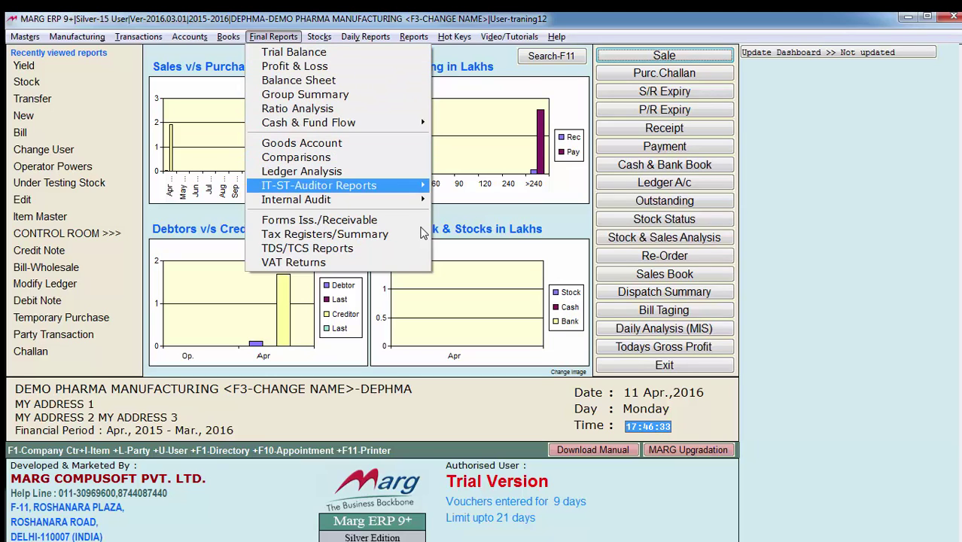
pyautogui.press('Escape')
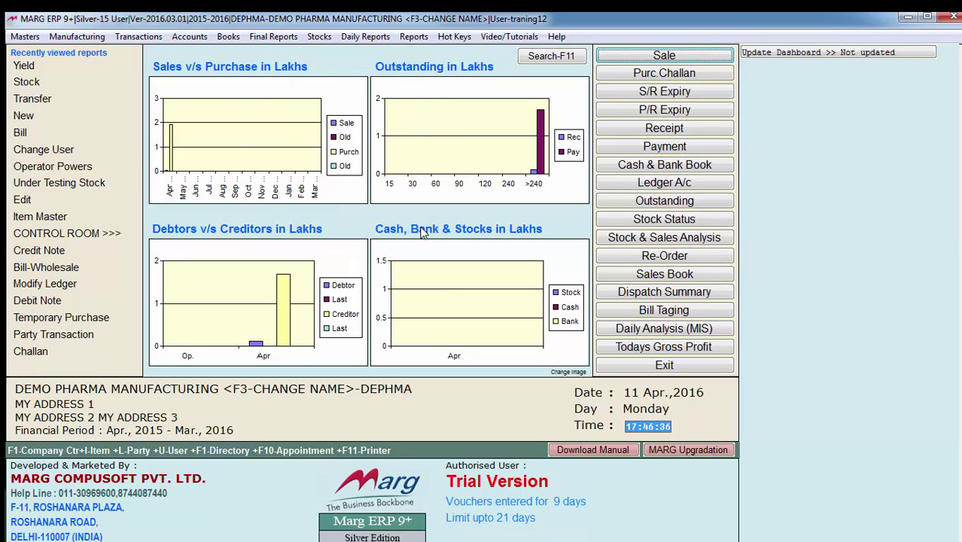